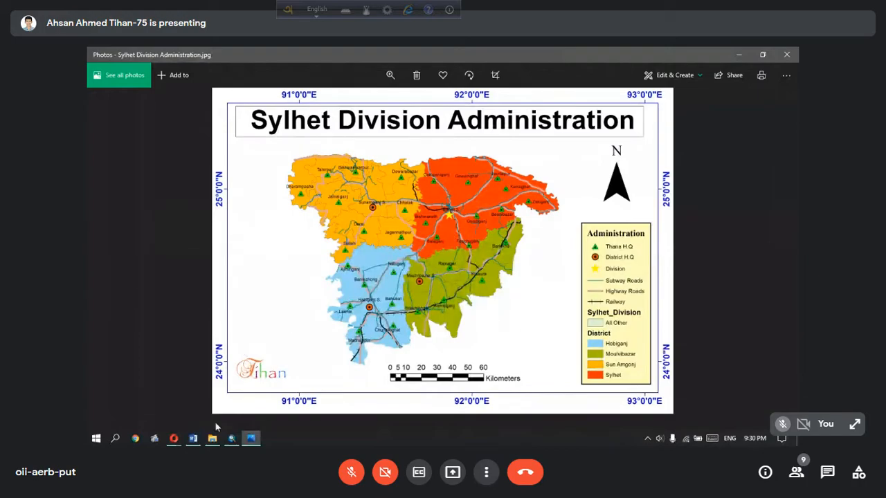
# Switch to the Google Meet call window and toggle the microphone
pyautogui.click(173, 439)
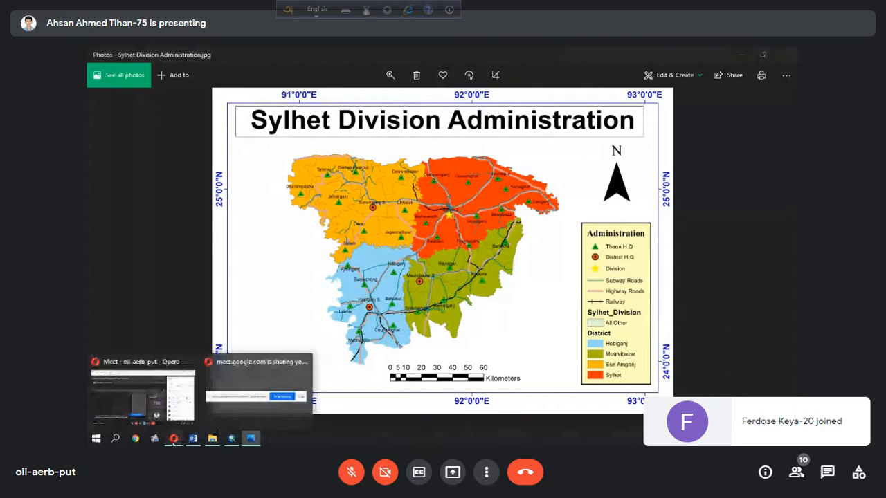
pyautogui.click(351, 471)
pyautogui.click(143, 396)
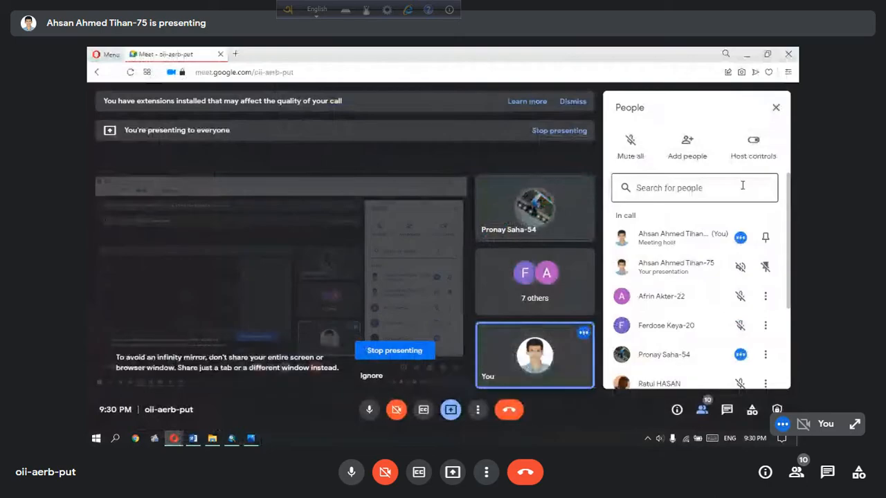
pyautogui.hotkey('ctrl', 'd')
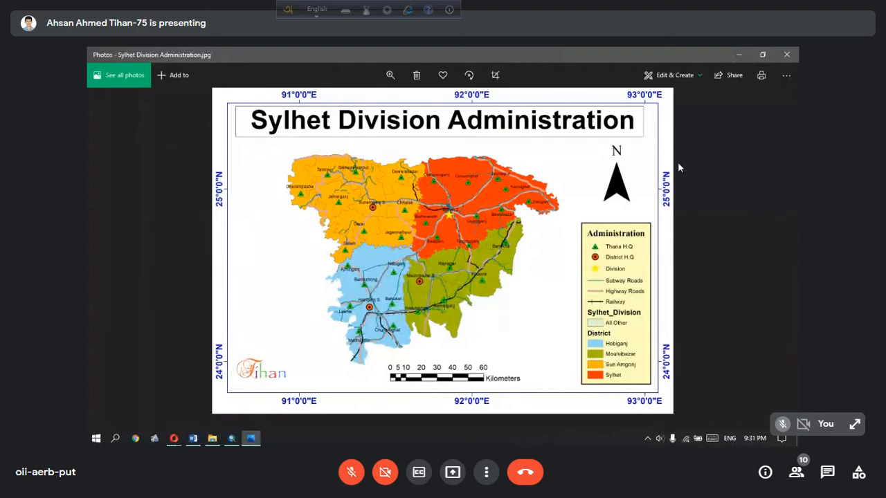
# Return to ArcMap and examine the administrative name and code fields in the bgd_admbnda_adm3_bbs_20180410 attribute table, closing it when done
pyautogui.click(738, 55)
pyautogui.rightClick(148, 137)
pyautogui.click(199, 168)
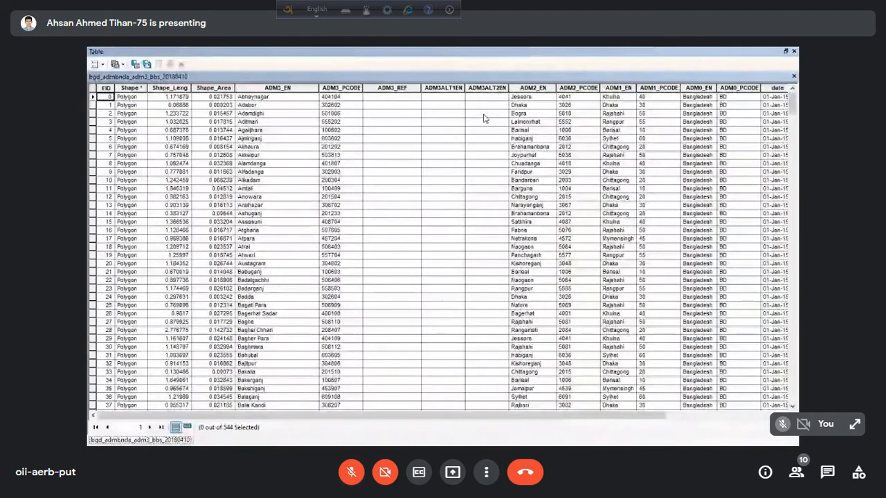
pyautogui.hscroll(3, 354, 151)
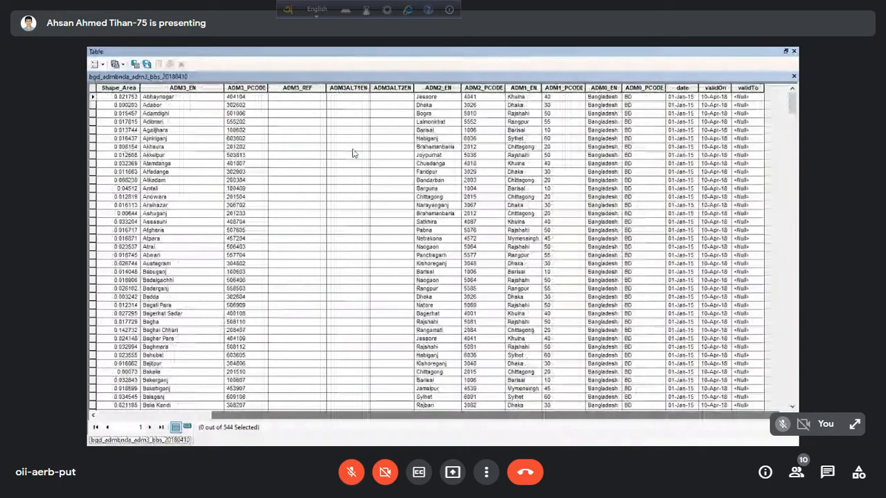
pyautogui.click(291, 98)
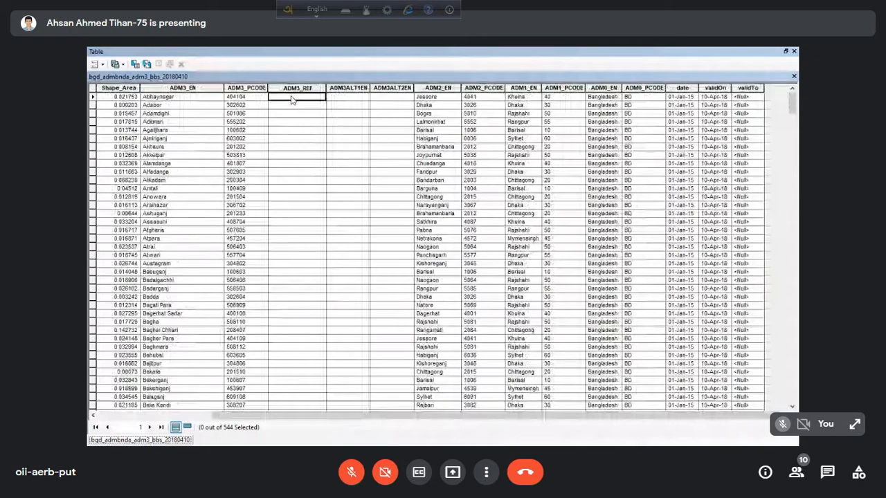
pyautogui.click(295, 89)
pyautogui.click(296, 97)
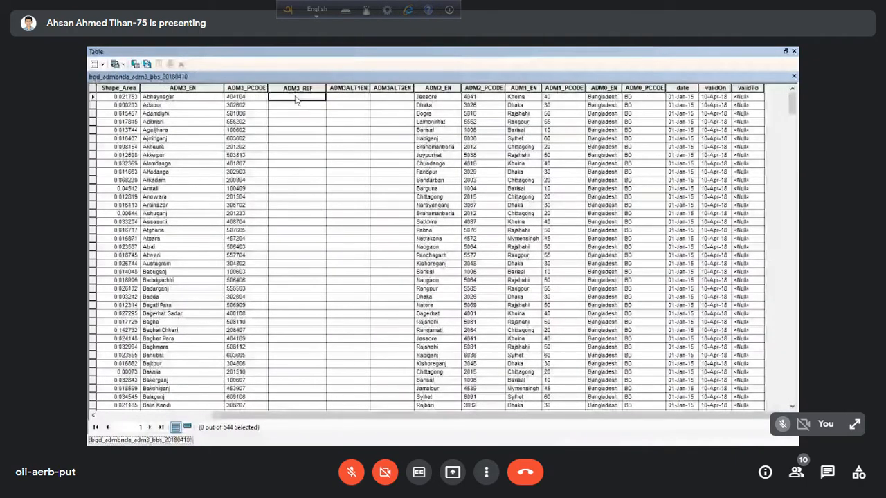
pyautogui.rightClick(291, 101)
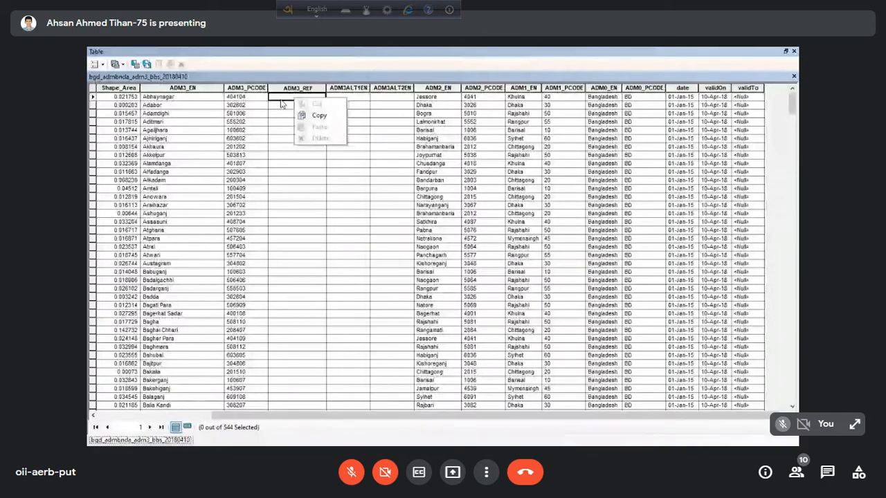
pyautogui.click(792, 55)
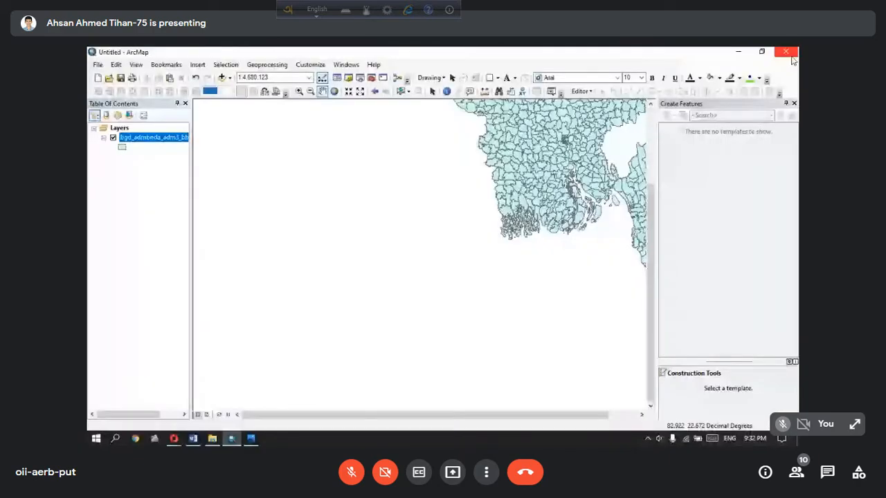
# Check the Google Meet call window and return to ArcMap
pyautogui.moveTo(173, 437)
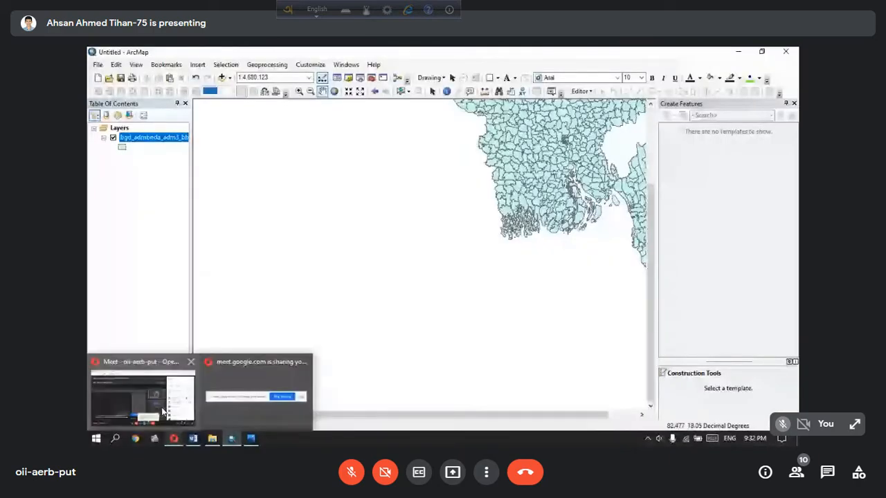
pyautogui.click(142, 398)
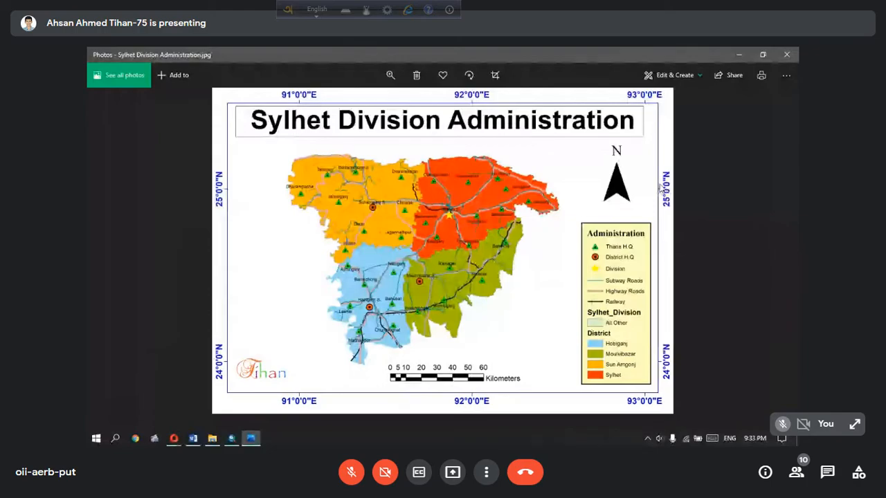
pyautogui.click(739, 58)
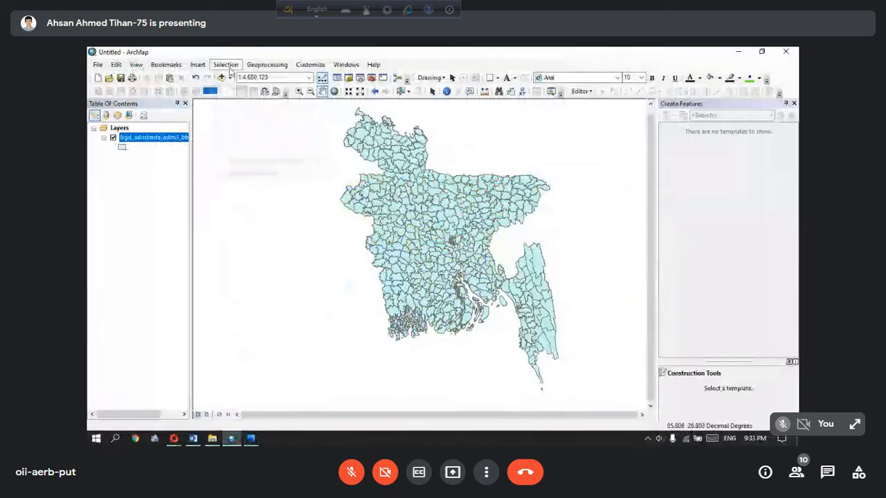
# Select the Sylhet division features of bgd_admbnda_adm3_bbs_20180410 by attributes with the expression "ADM1_EN" = 'Sylhet'
pyautogui.click(227, 65)
pyautogui.click(252, 79)
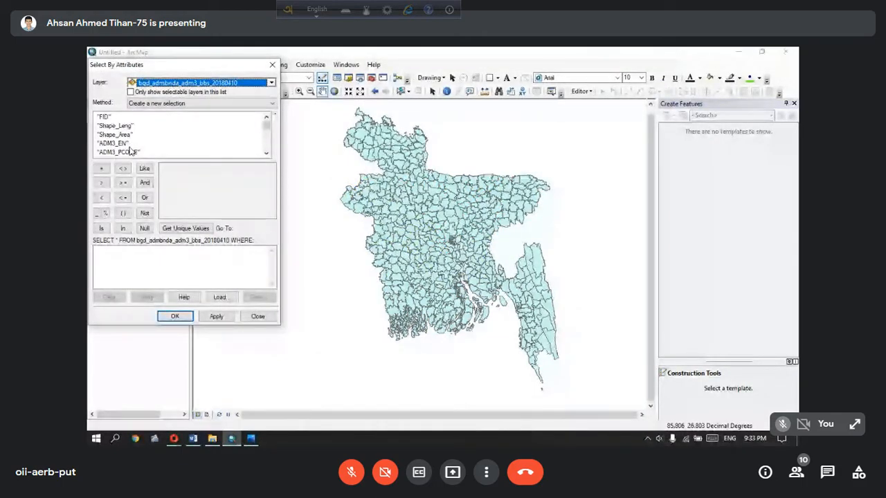
pyautogui.scroll(-3, 130, 151)
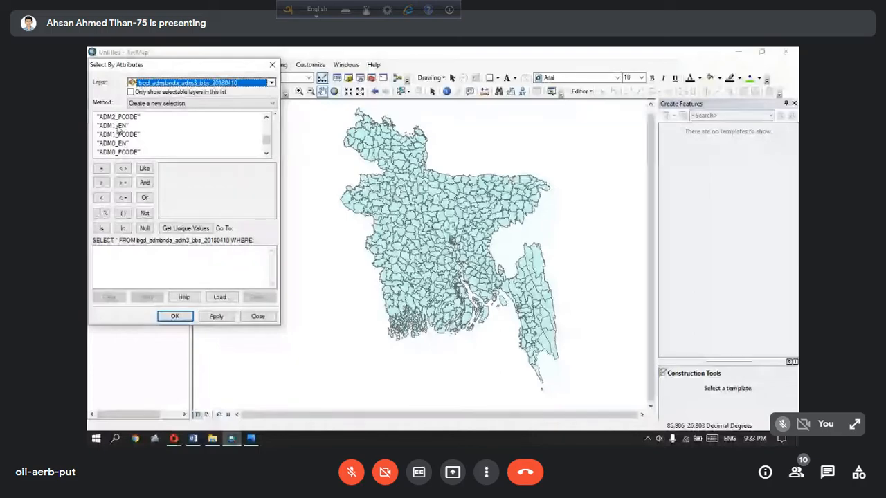
pyautogui.doubleClick(118, 126)
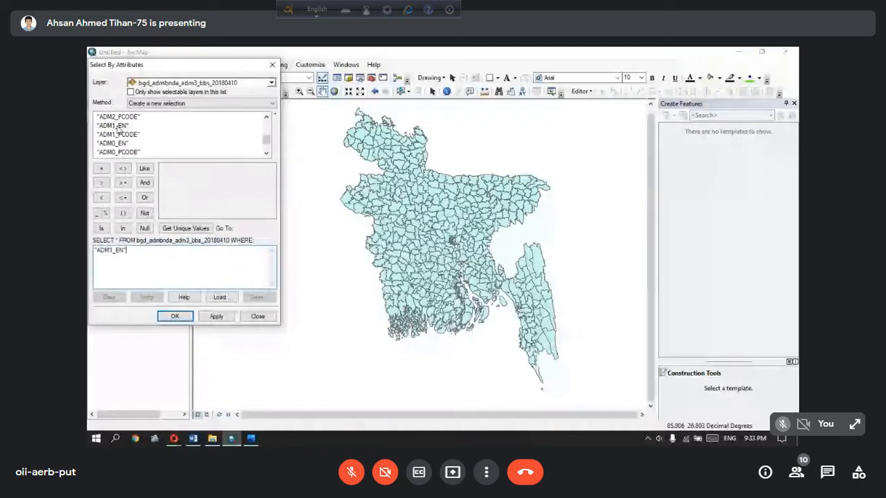
pyautogui.click(101, 168)
pyautogui.click(185, 228)
pyautogui.doubleClick(170, 211)
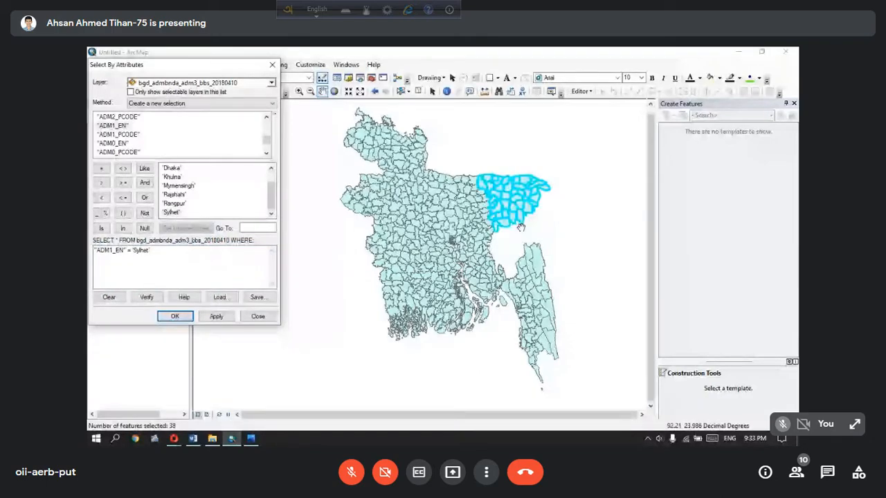
pyautogui.click(178, 318)
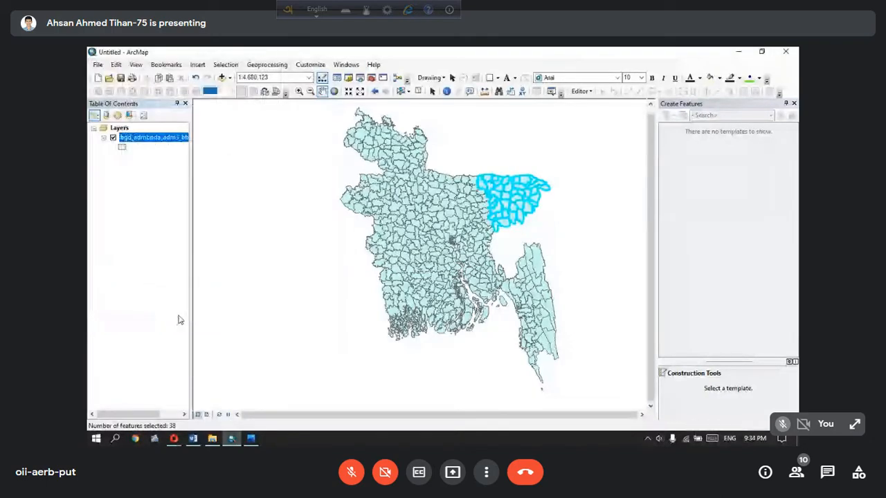
# Create a new layer from the selected features of the bgd_admbnda_adm3_bbs_20180410 layer
pyautogui.rightClick(130, 142)
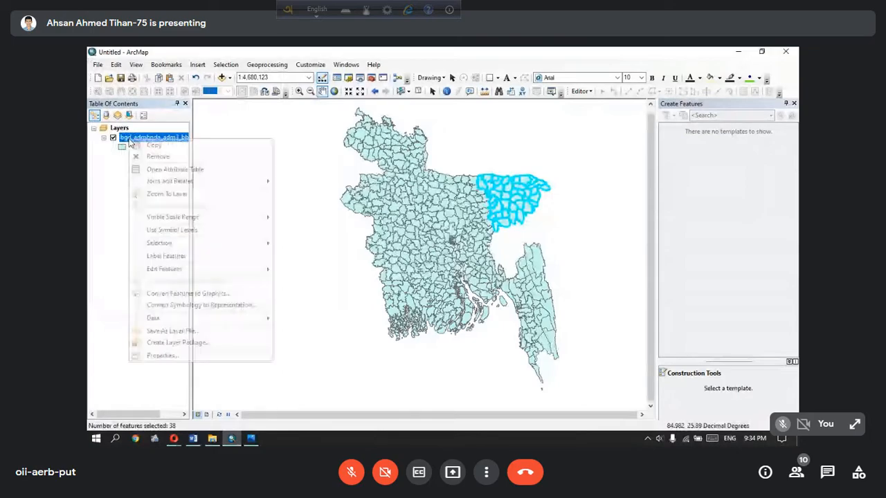
pyautogui.moveTo(187, 248)
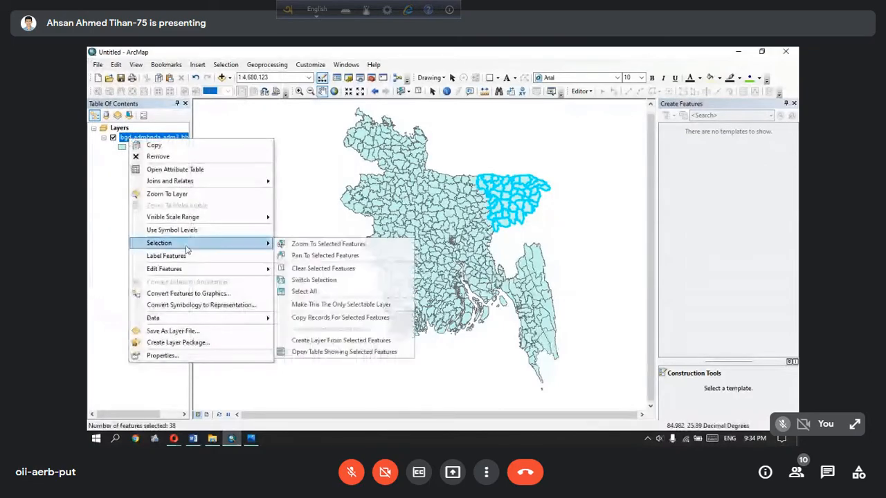
pyautogui.click(339, 341)
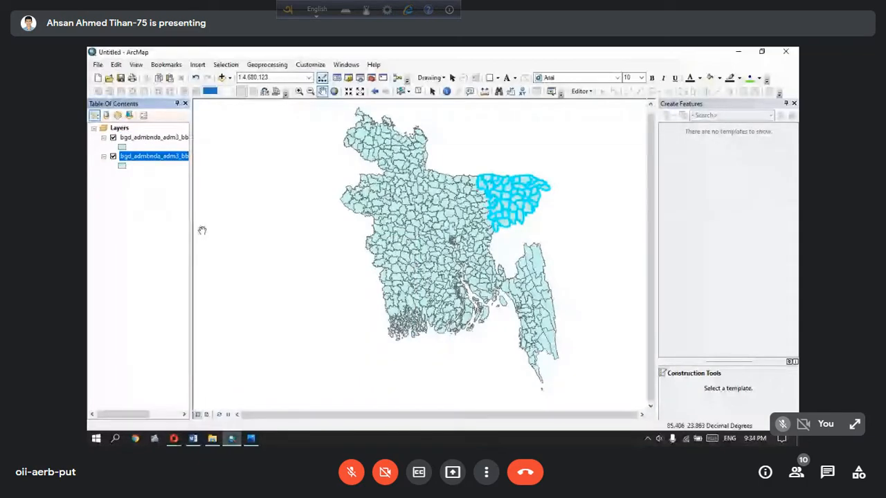
# Rename the new selection layer as Sylhet
pyautogui.click(161, 138)
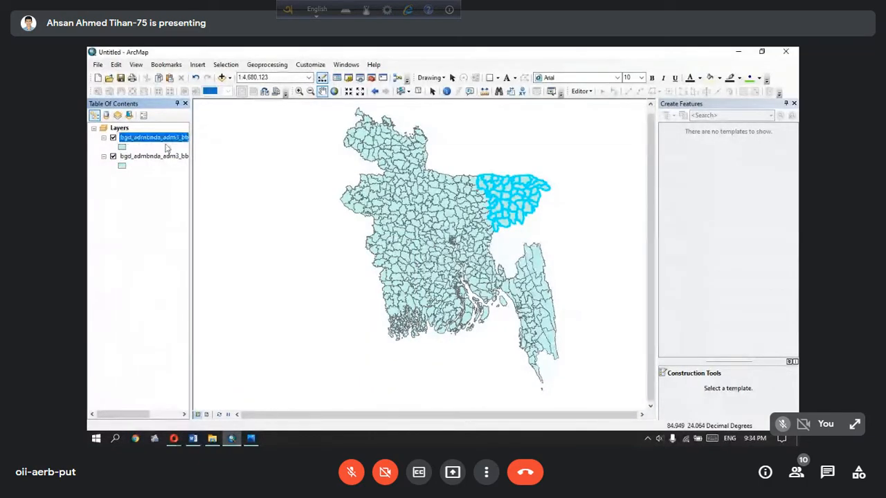
pyautogui.click(165, 138)
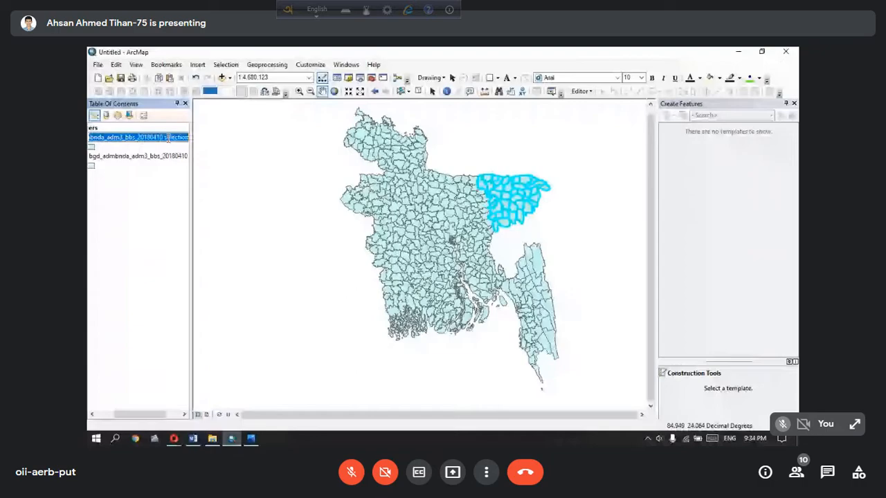
pyautogui.write('Sylhe')
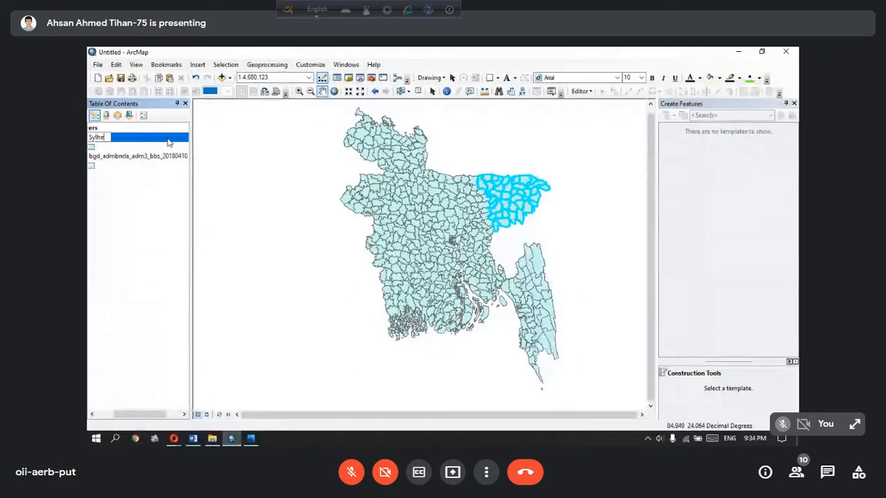
pyautogui.write('t')
pyautogui.press('Return')
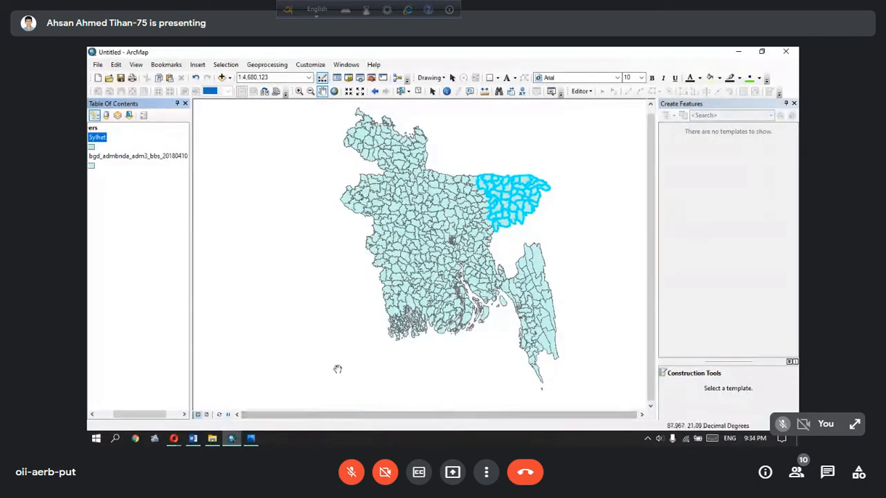
# Hide the bgd_admbnda_adm3_bbs_20180410 layer and enlarge and centre the Sylhet division in the map view
pyautogui.moveTo(130, 414); pyautogui.dragTo(112, 414)
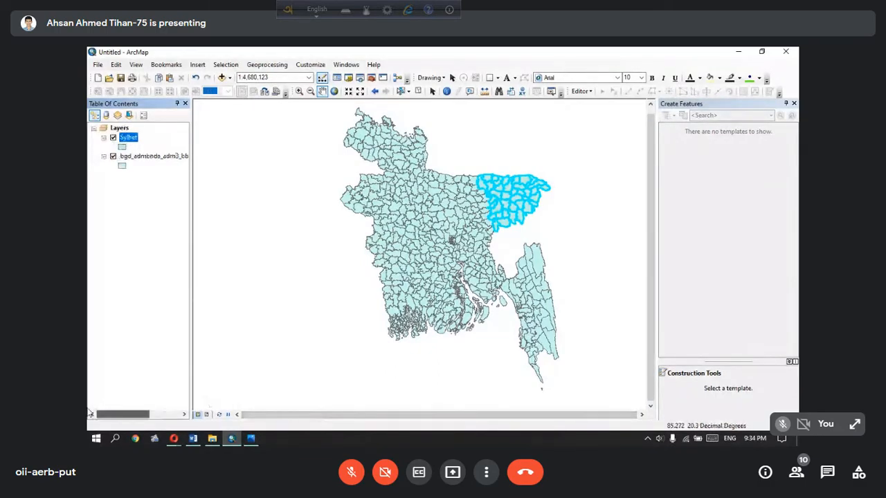
pyautogui.click(113, 157)
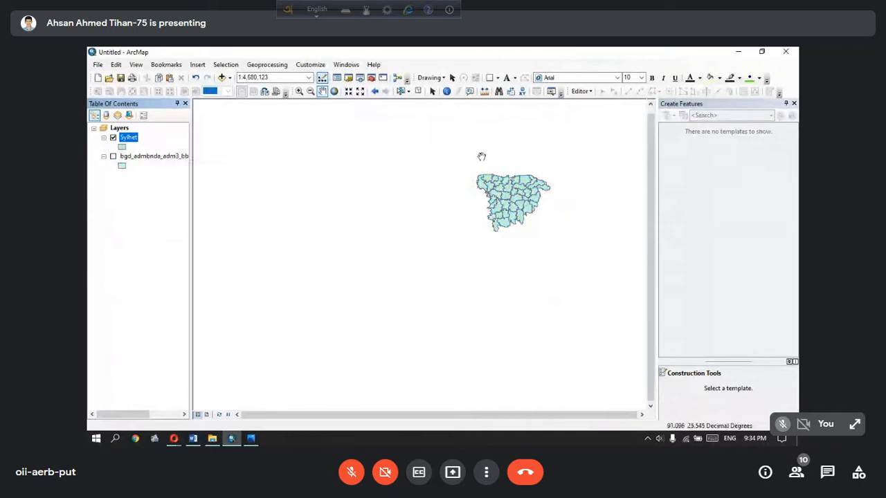
pyautogui.click(348, 91)
pyautogui.click(349, 93)
pyautogui.moveTo(534, 182); pyautogui.dragTo(319, 360)
pyautogui.moveTo(431, 316); pyautogui.dragTo(449, 297)
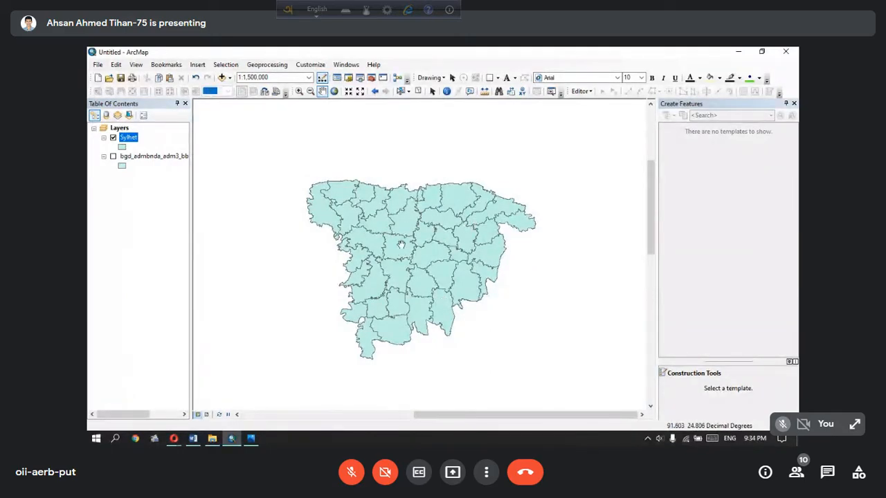
# Check the reference map image, and symbolise the Sylhet layer with unique values of the ADM2_EN field, adding all values
pyautogui.click(250, 437)
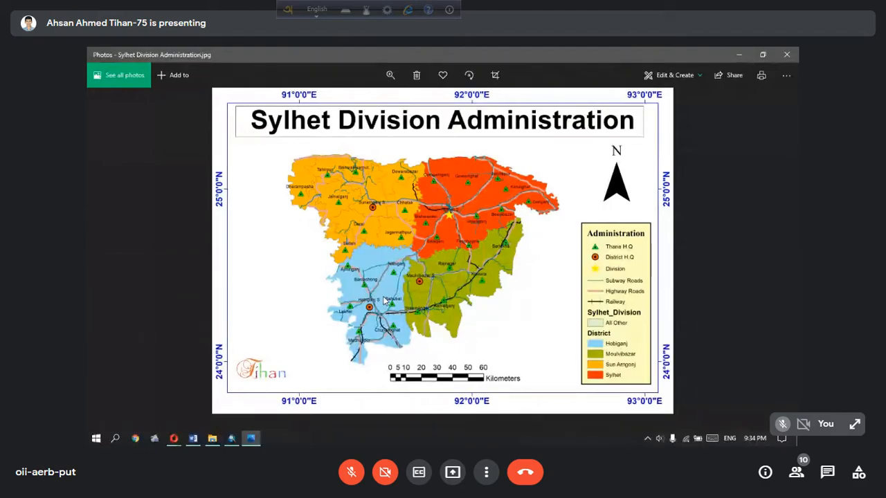
pyautogui.click(738, 54)
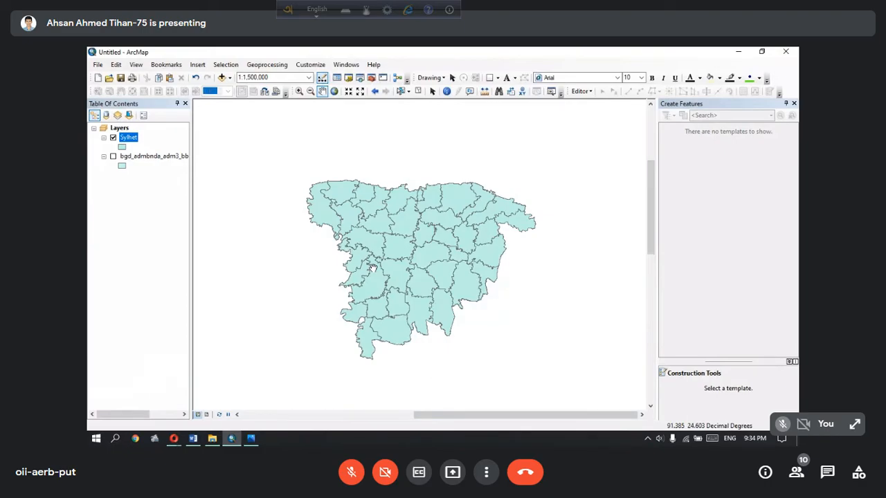
pyautogui.rightClick(130, 142)
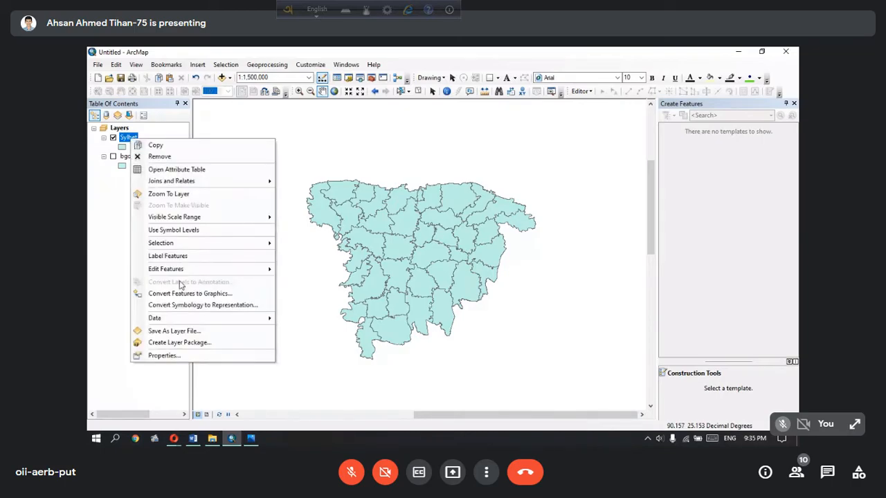
pyautogui.click(193, 356)
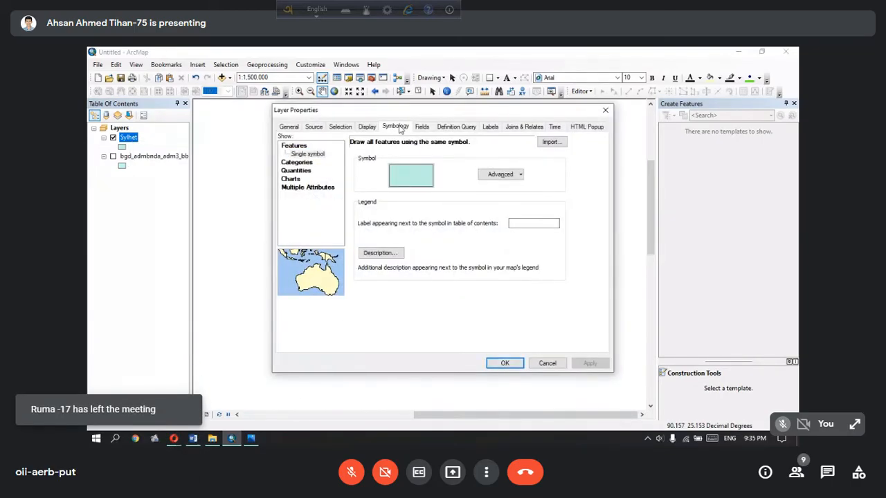
pyautogui.click(305, 163)
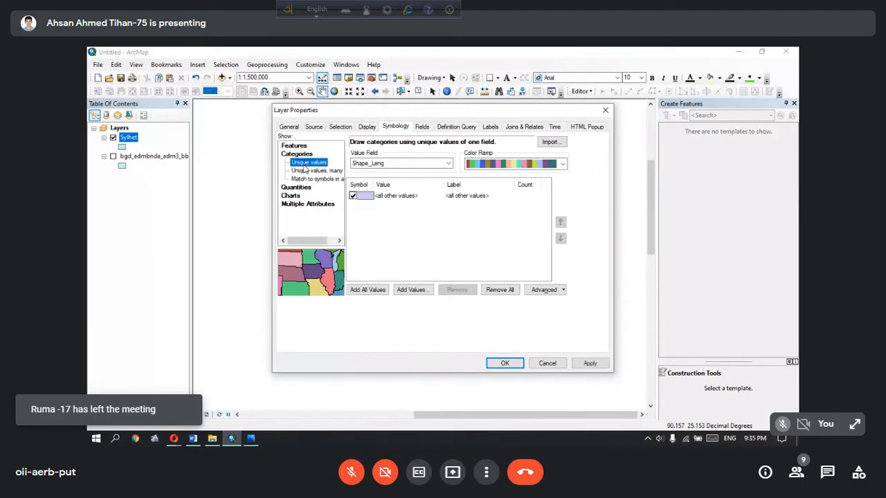
pyautogui.click(381, 164)
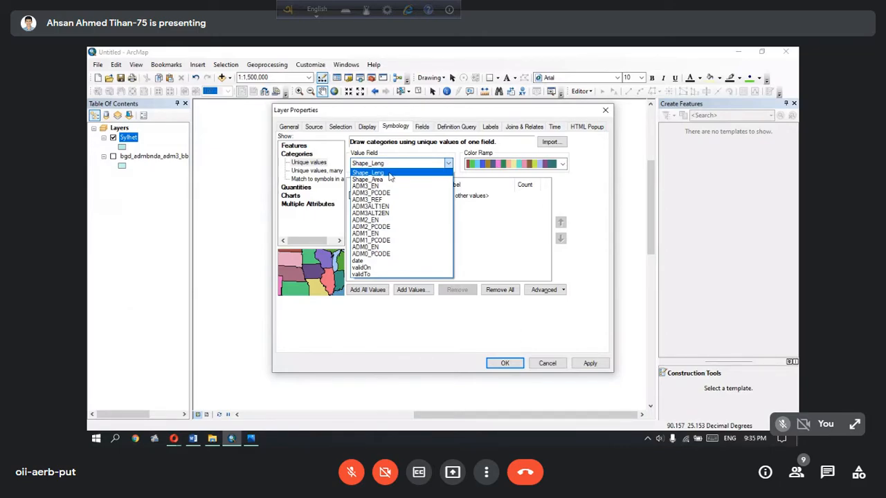
pyautogui.click(365, 221)
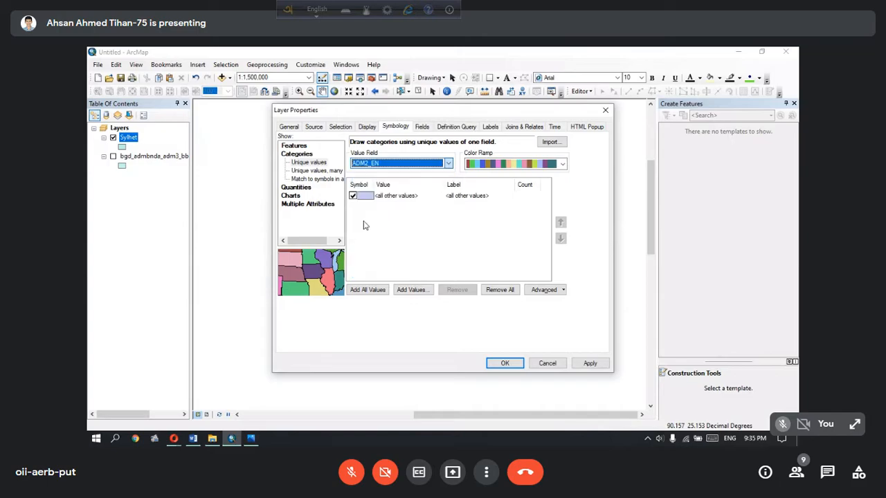
pyautogui.click(368, 290)
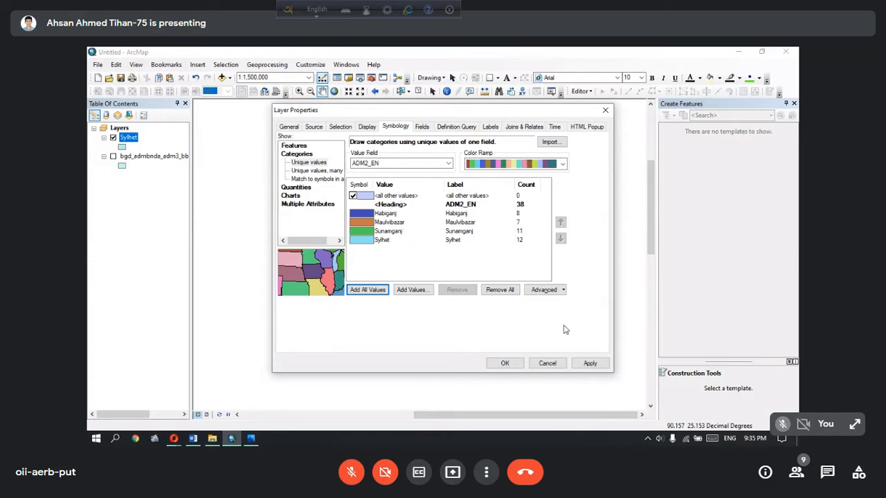
pyautogui.click(588, 364)
pyautogui.moveTo(519, 112); pyautogui.dragTo(614, 121)
pyautogui.click(606, 372)
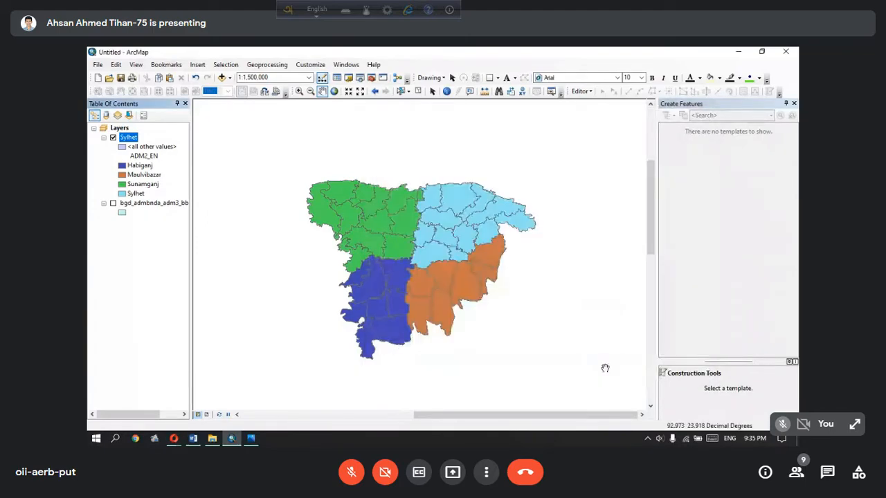
# Switch to Photos and examine the place labels on the Sylhet Division Administration reference map up close
pyautogui.click(252, 439)
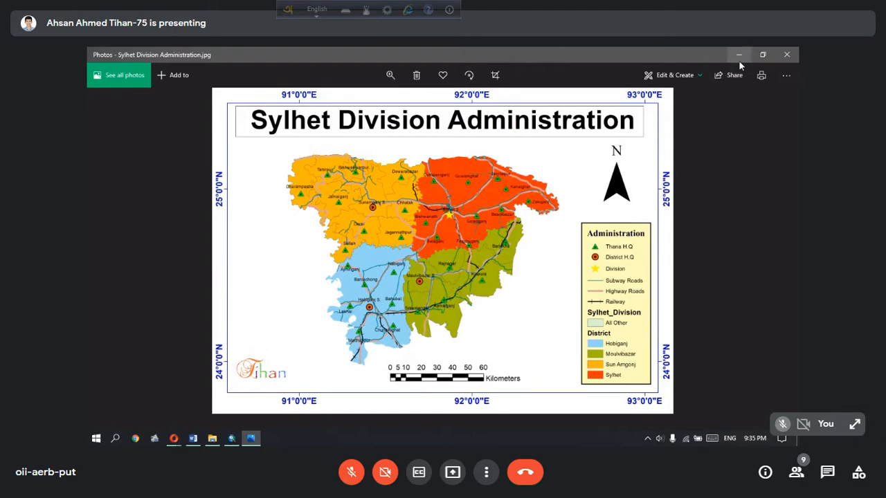
pyautogui.scroll(3, 456, 194)
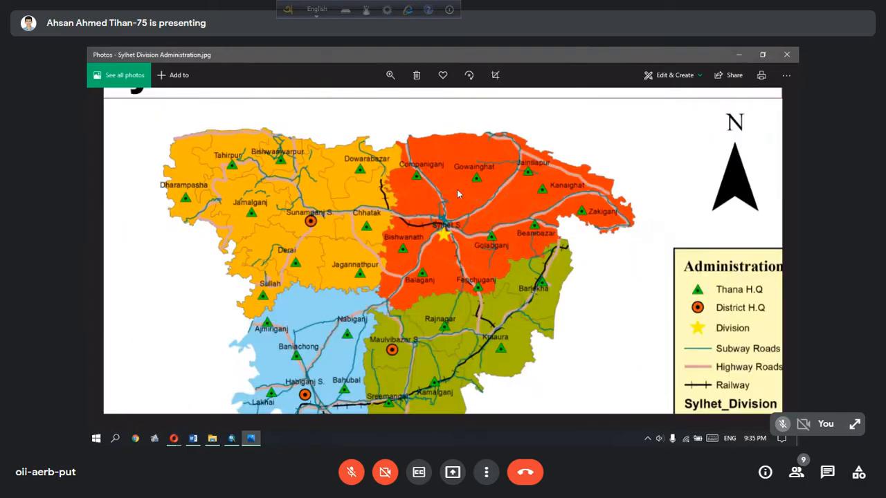
pyautogui.hotkey('alt', 'Tab')
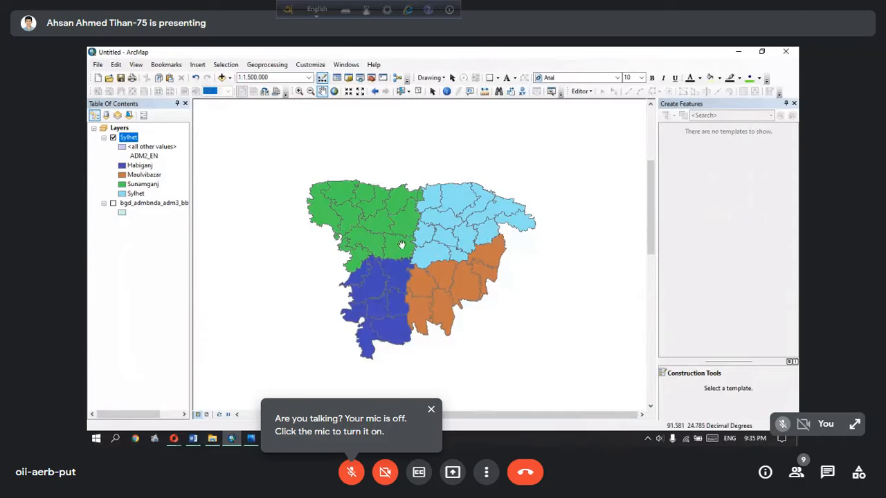
# Open the label settings in the Sylhet layer's properties
pyautogui.rightClick(130, 141)
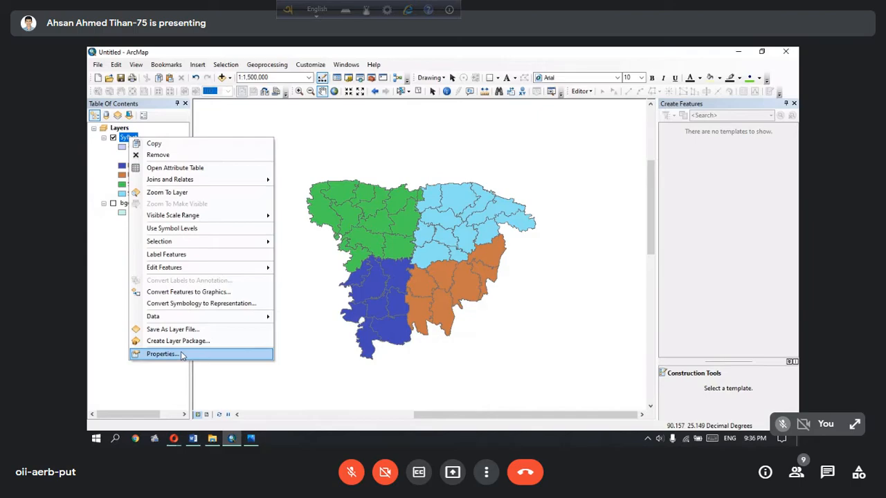
pyautogui.click(184, 357)
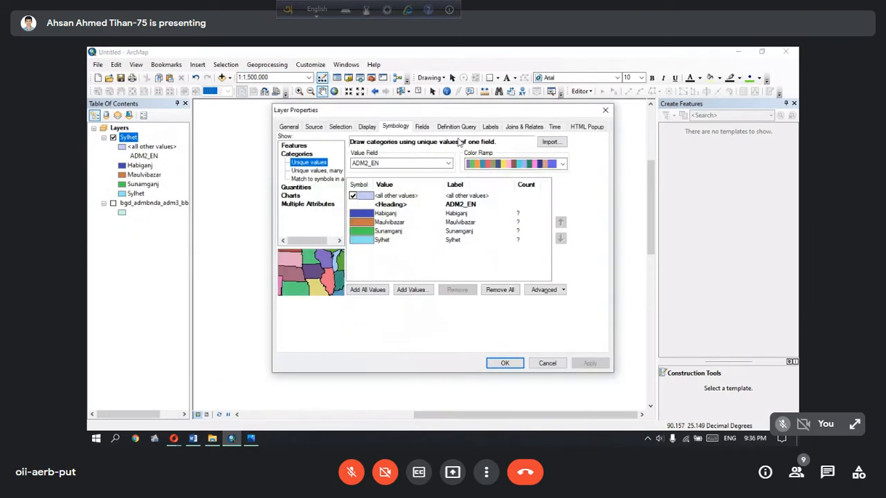
pyautogui.click(492, 127)
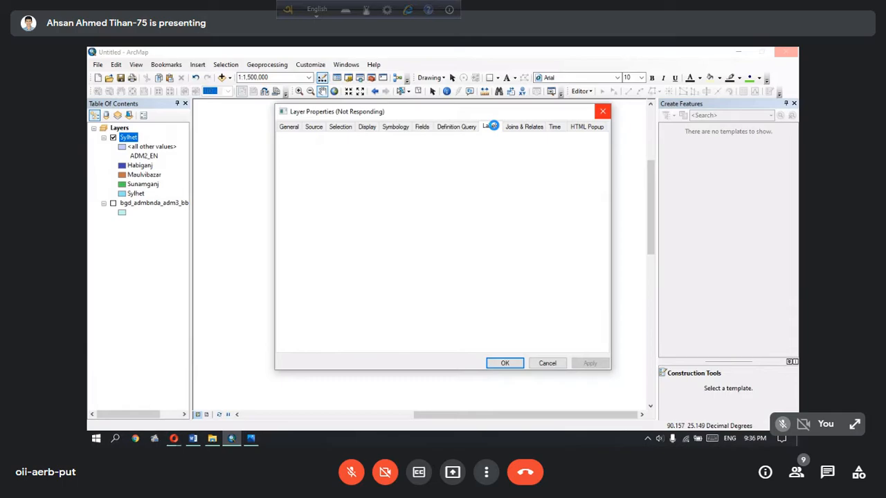
pyautogui.hotkey('ctrl', 'd')
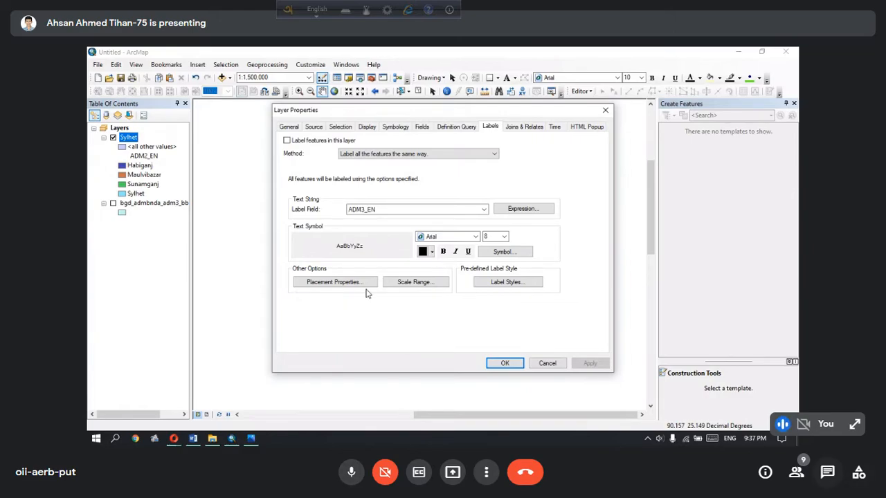
pyautogui.click(795, 472)
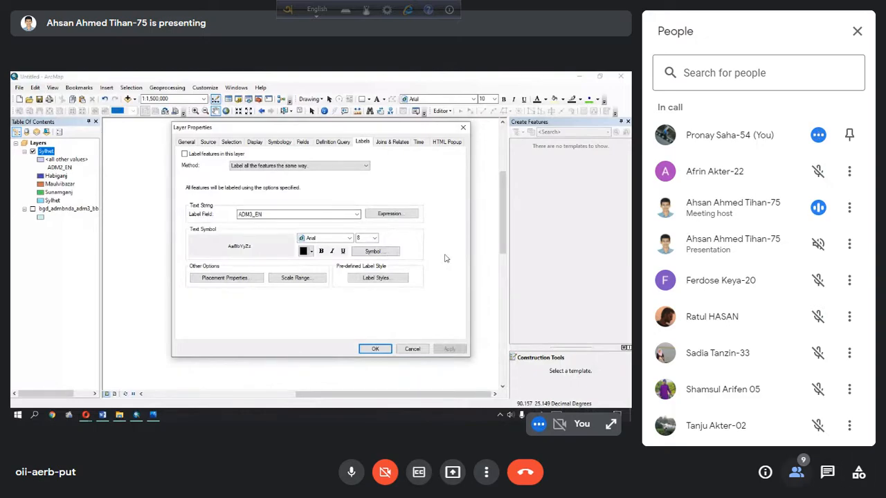
pyautogui.click(796, 472)
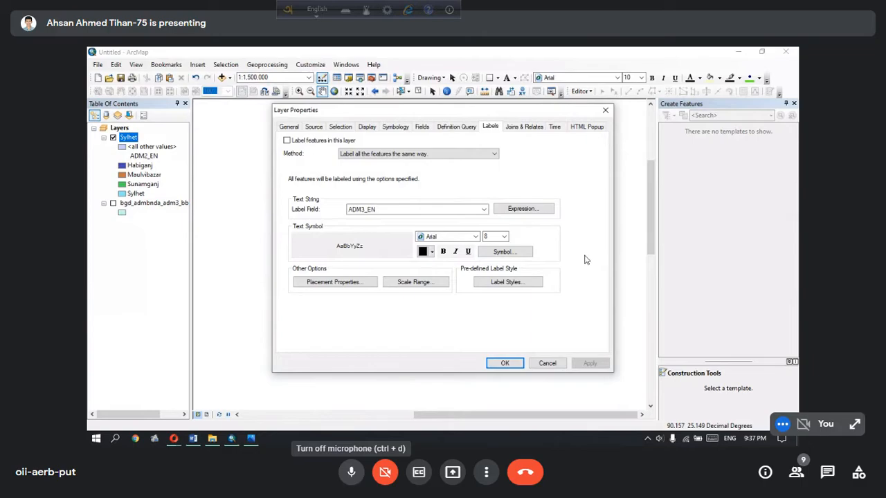
pyautogui.click(351, 472)
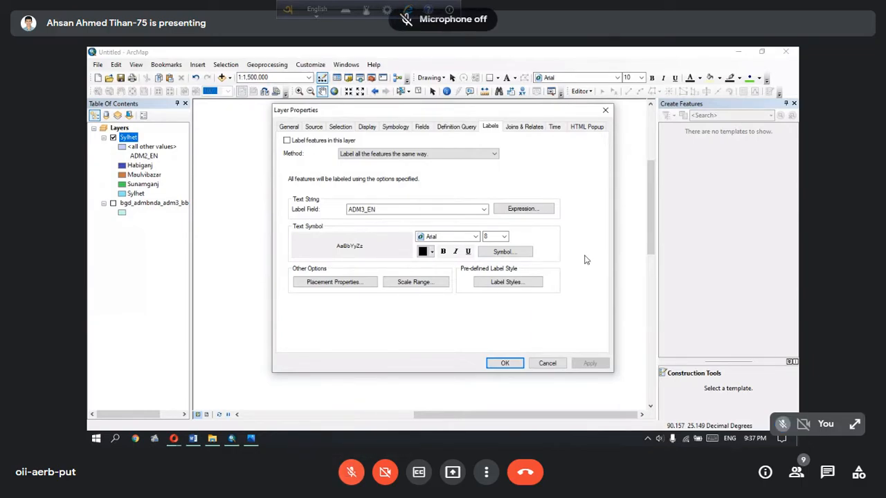
pyautogui.click(351, 472)
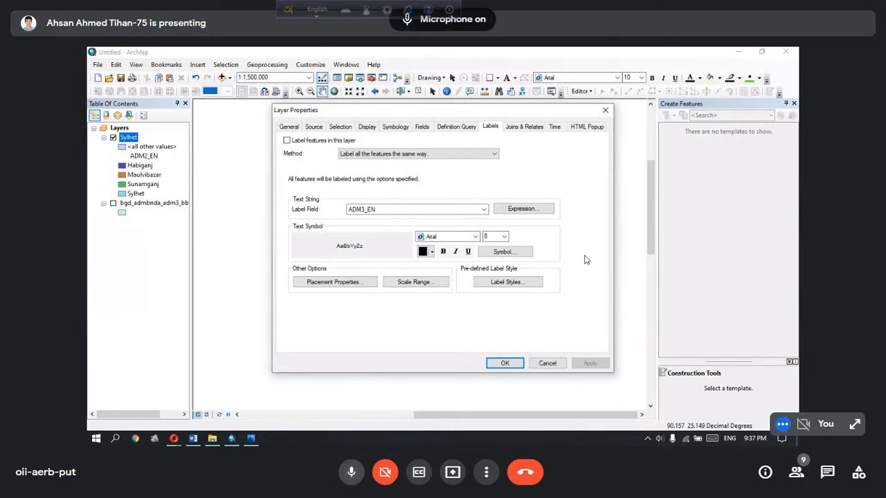
pyautogui.click(351, 472)
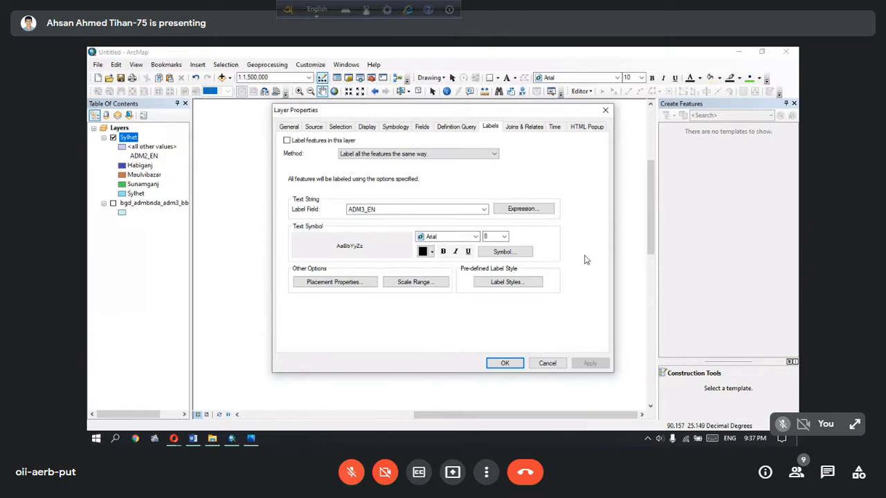
pyautogui.hotkey('ctrl', 'd')
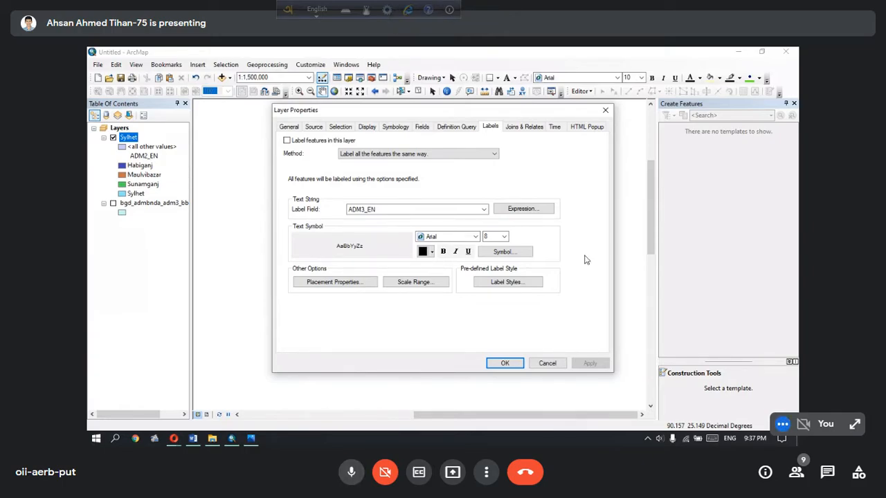
pyautogui.hotkey('ctrl', 'd')
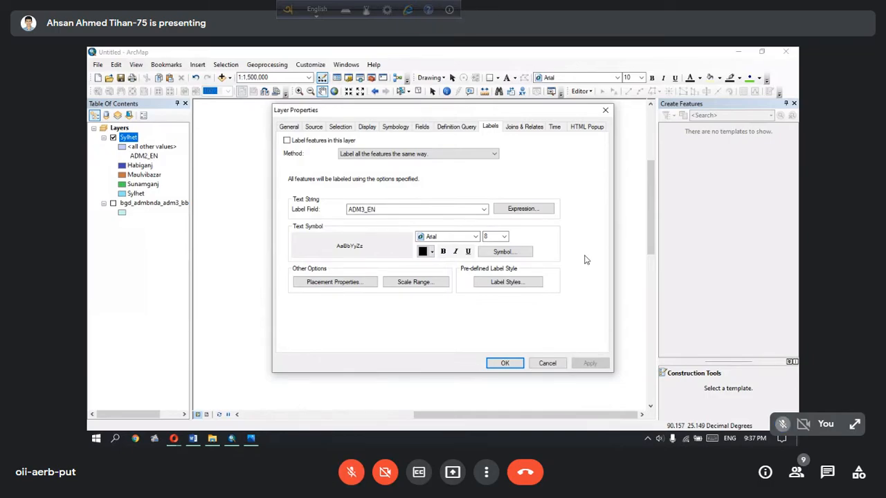
# Turn on feature labels for the Sylhet layer using the ADM3_EN label field, and apply the change
pyautogui.moveTo(427, 114); pyautogui.dragTo(463, 301)
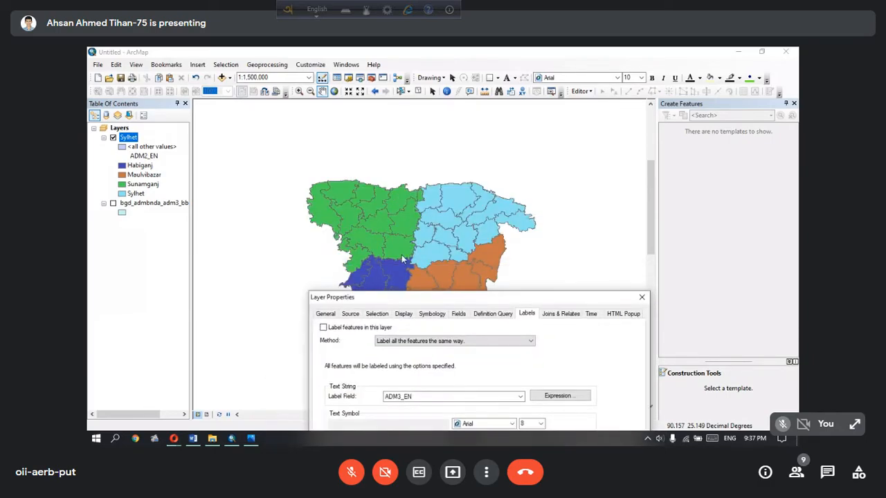
pyautogui.moveTo(382, 302); pyautogui.dragTo(375, 141)
pyautogui.click(282, 168)
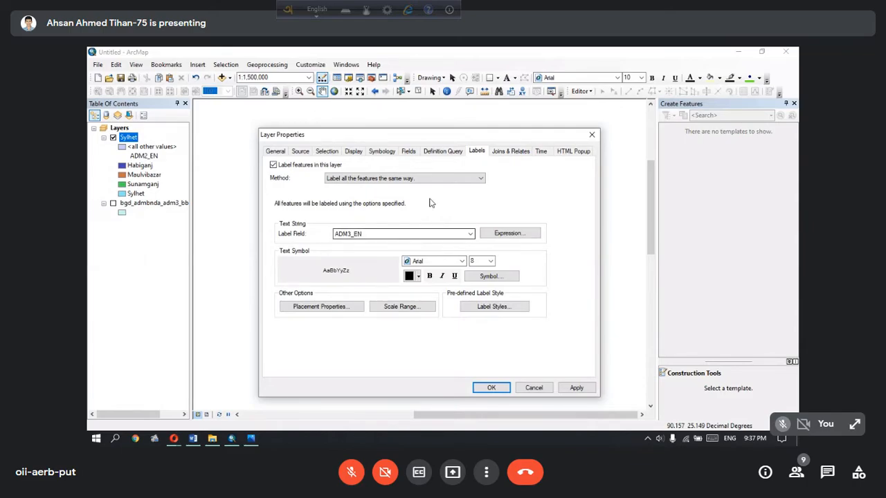
pyautogui.click(576, 388)
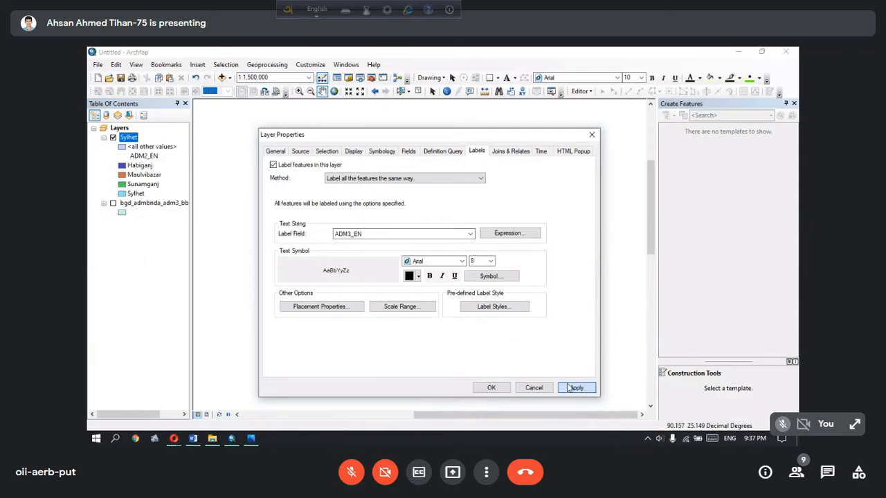
pyautogui.moveTo(431, 138)
pyautogui.mouseDown()
pyautogui.moveTo(373, 304)
pyautogui.moveTo(549, 374)
pyautogui.moveTo(549, 401)
pyautogui.moveTo(529, 302)
pyautogui.moveTo(507, 321)
pyautogui.moveTo(472, 144)
pyautogui.mouseUp()
pyautogui.click(523, 392)
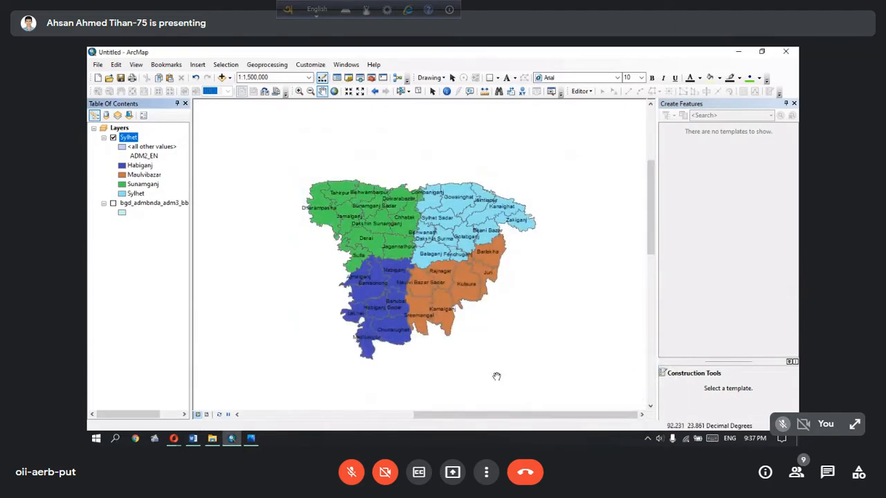
# Check the reference map image, and add the BGD_roads.shp shapefile from the GIS Data folder to the map
pyautogui.click(253, 438)
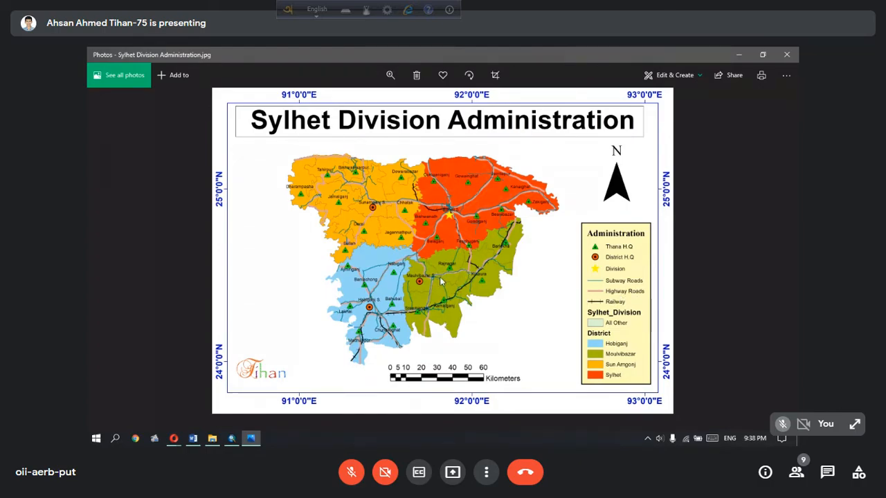
pyautogui.click(739, 54)
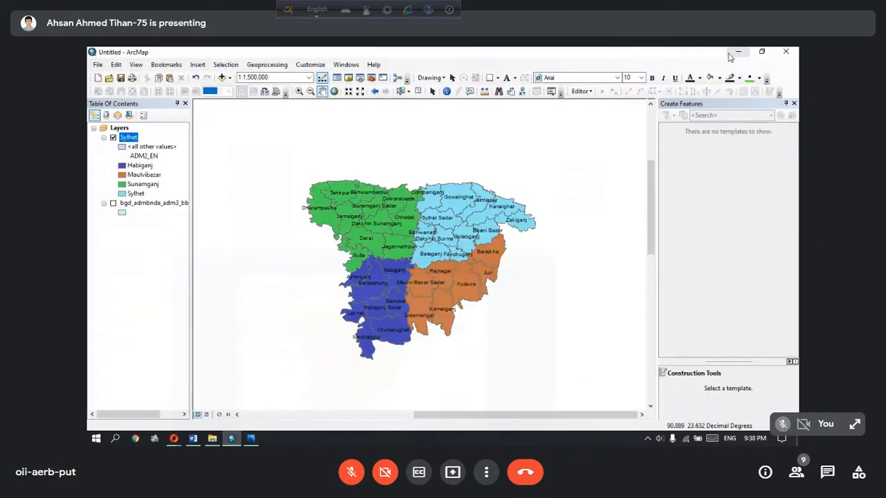
pyautogui.click(221, 79)
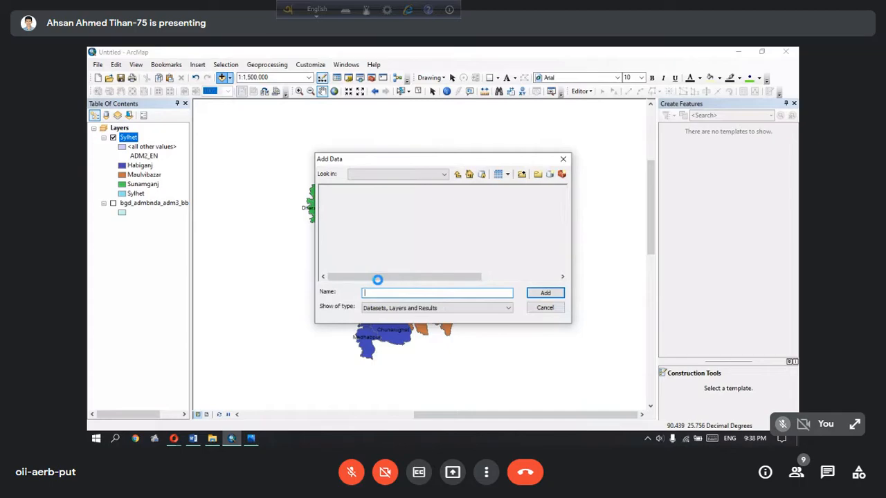
pyautogui.moveTo(377, 277); pyautogui.dragTo(471, 276)
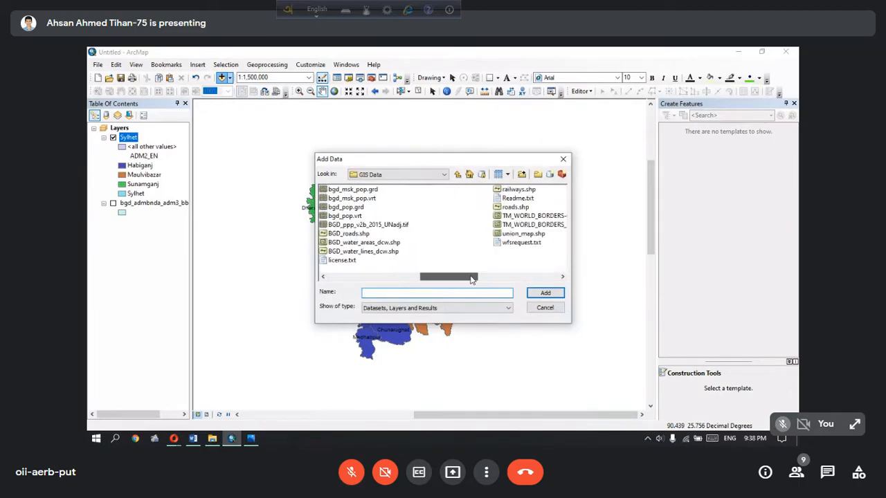
pyautogui.click(350, 234)
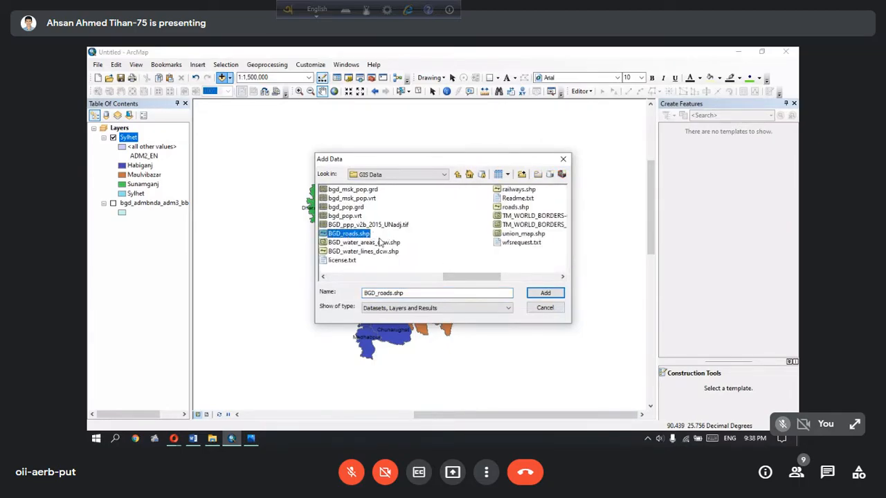
pyautogui.click(546, 294)
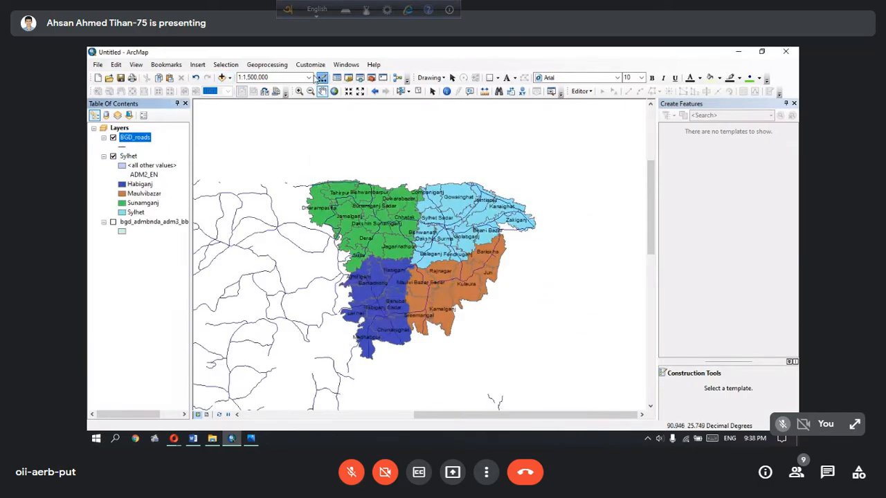
# Add the railways.shp shapefile from the GIS Data folder to the map
pyautogui.click(222, 77)
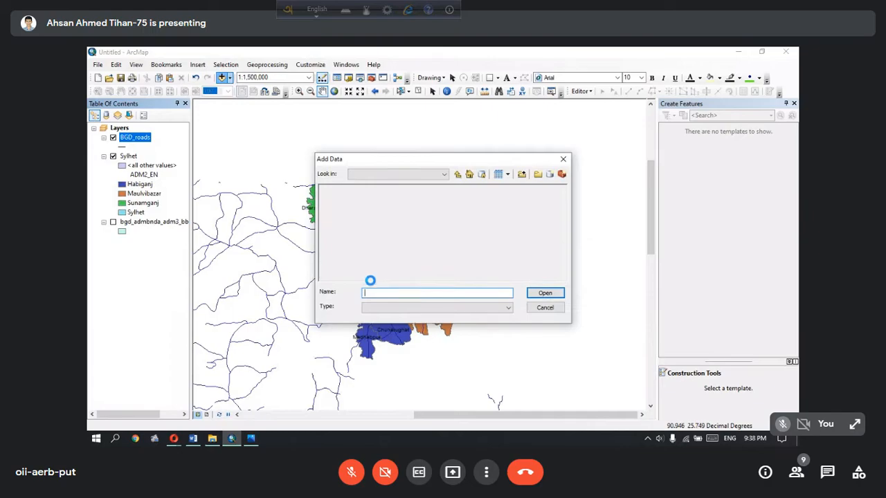
pyautogui.moveTo(361, 278); pyautogui.dragTo(487, 277)
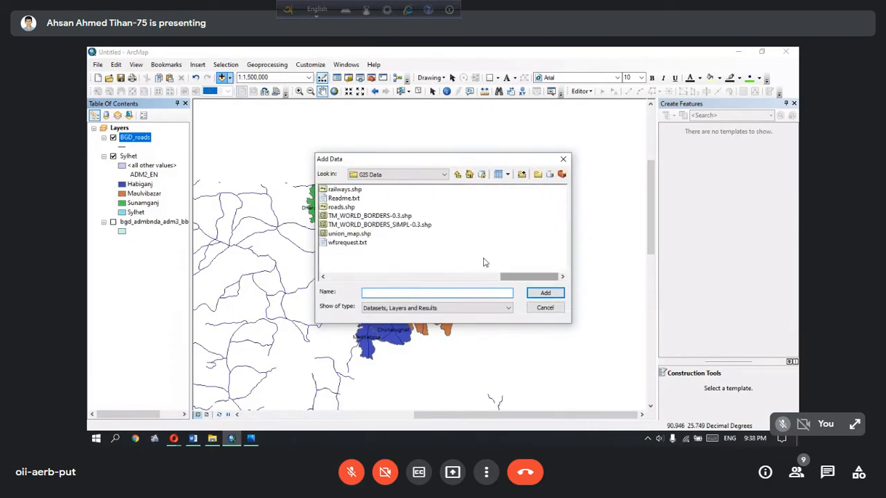
pyautogui.click(344, 189)
pyautogui.click(543, 294)
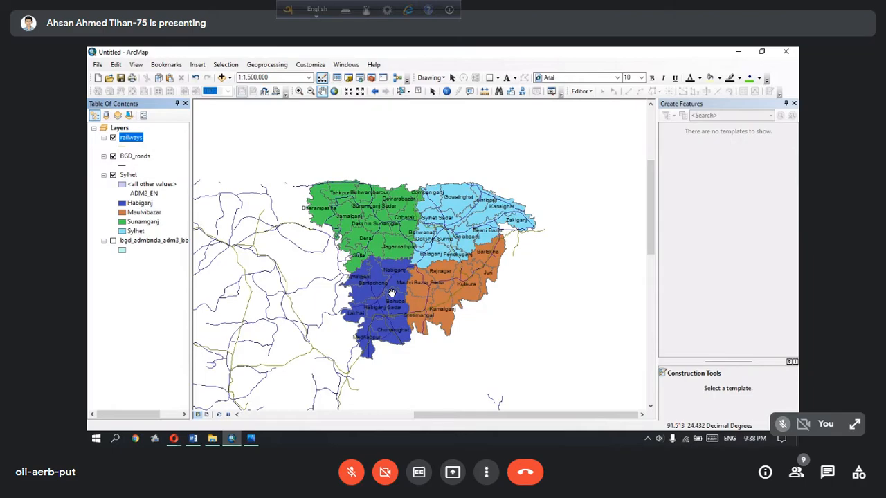
# Start the Intersect geoprocessing tool with the Sylhet and railways layers as input features
pyautogui.click(334, 92)
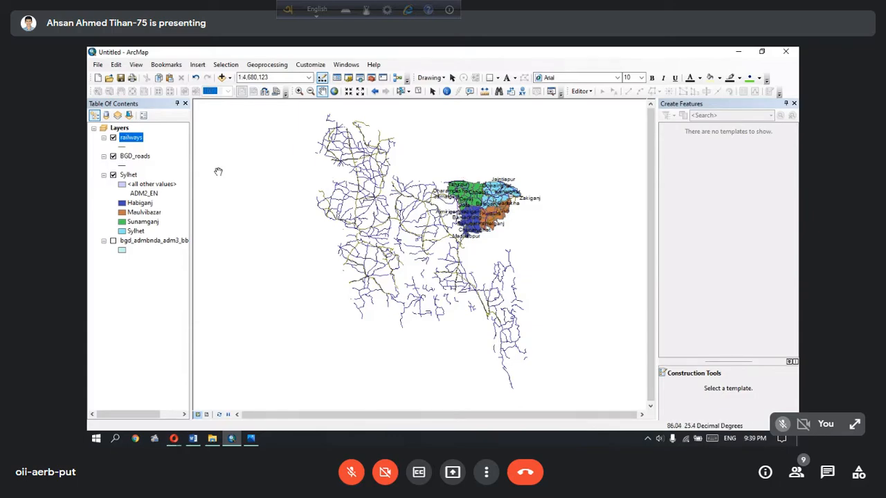
pyautogui.click(266, 64)
pyautogui.click(283, 97)
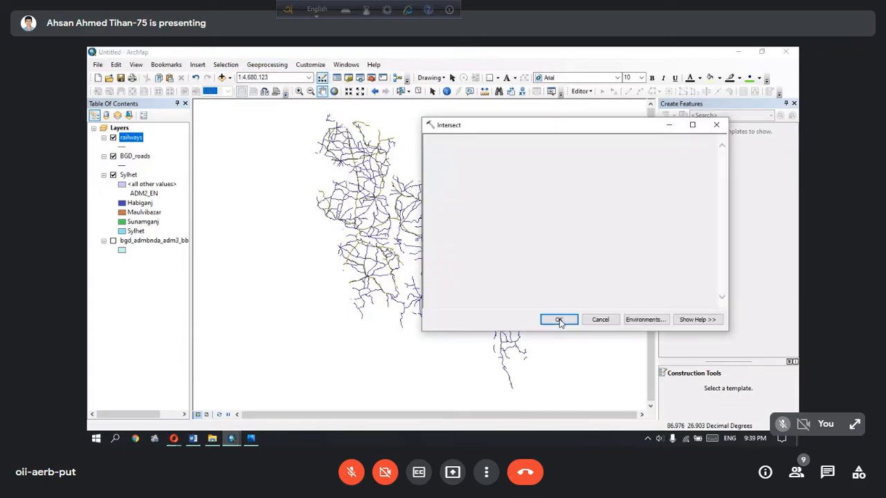
pyautogui.click(688, 156)
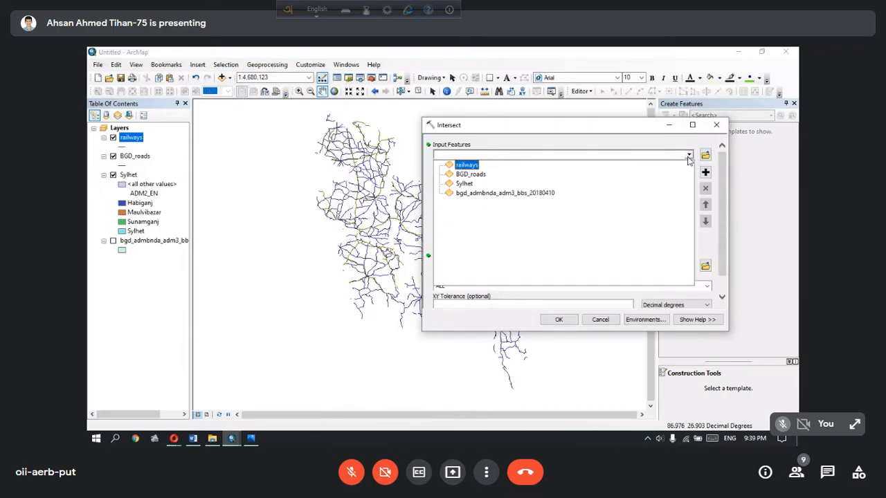
pyautogui.click(558, 184)
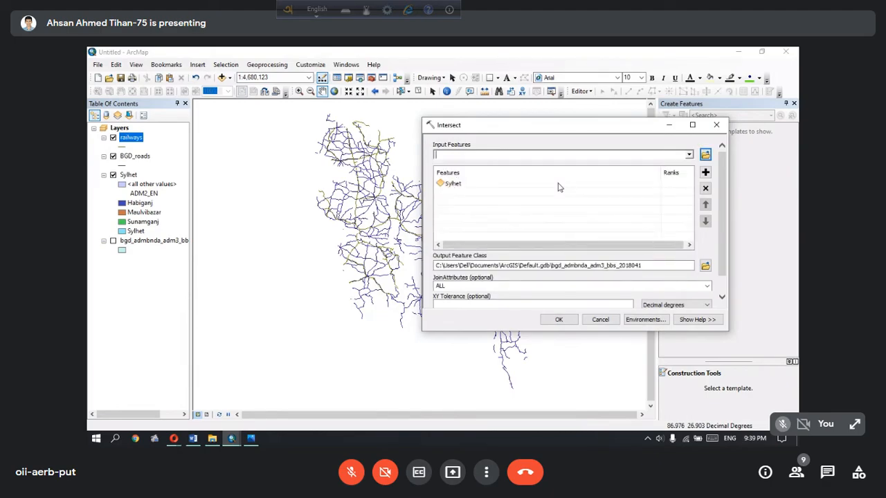
pyautogui.click(689, 155)
pyautogui.click(606, 163)
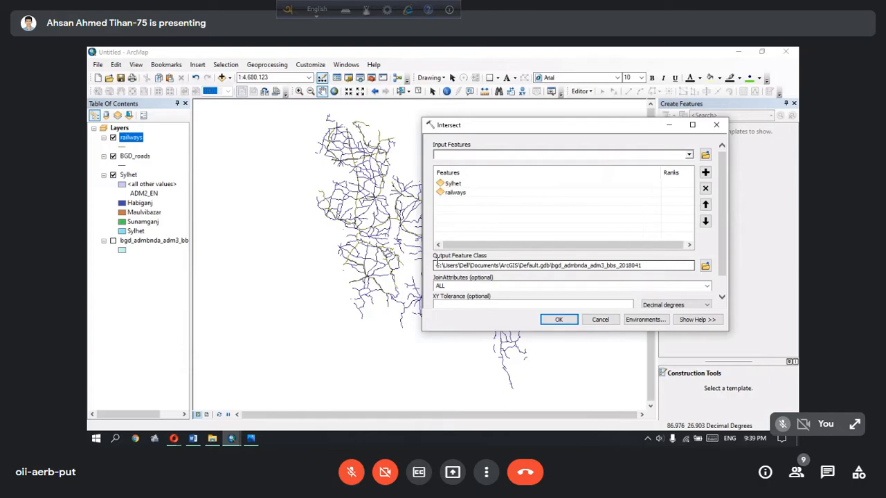
# Save the Intersect output as S Railway in the Others folder and run the tool
pyautogui.click(704, 265)
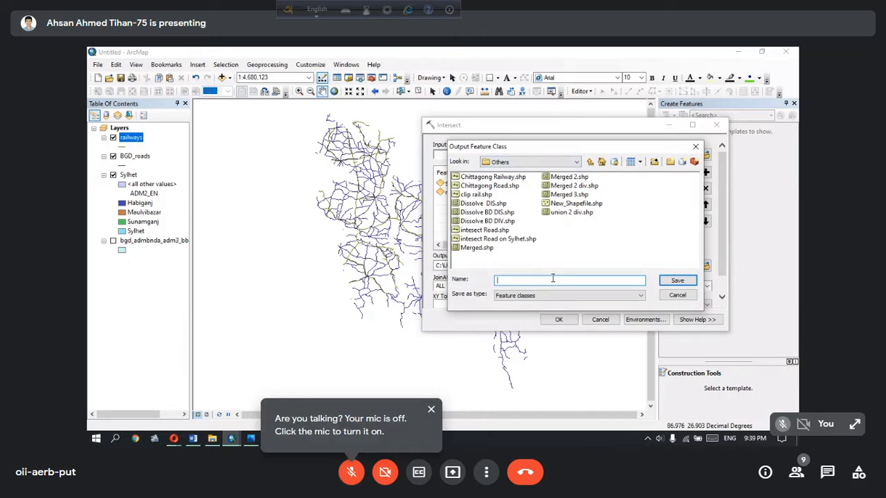
pyautogui.write('R')
pyautogui.write('s')
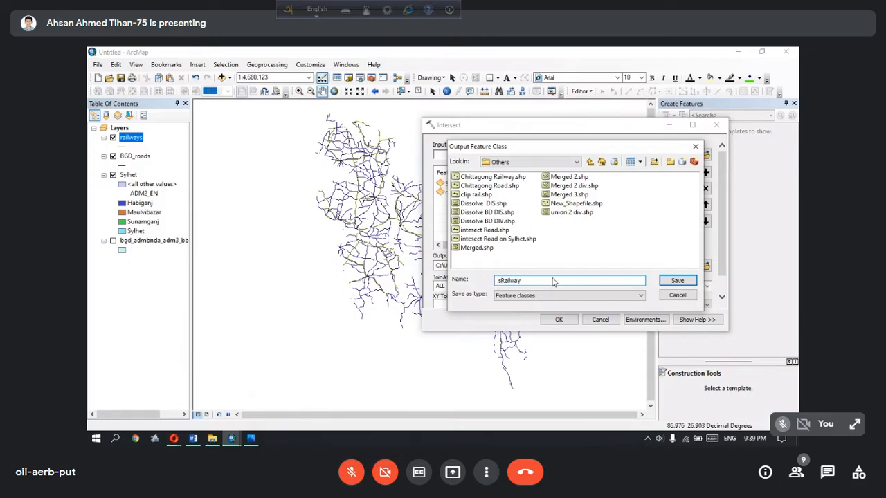
pyautogui.press('BackSpace')
pyautogui.write('S')
pyautogui.click(677, 281)
pyautogui.click(558, 319)
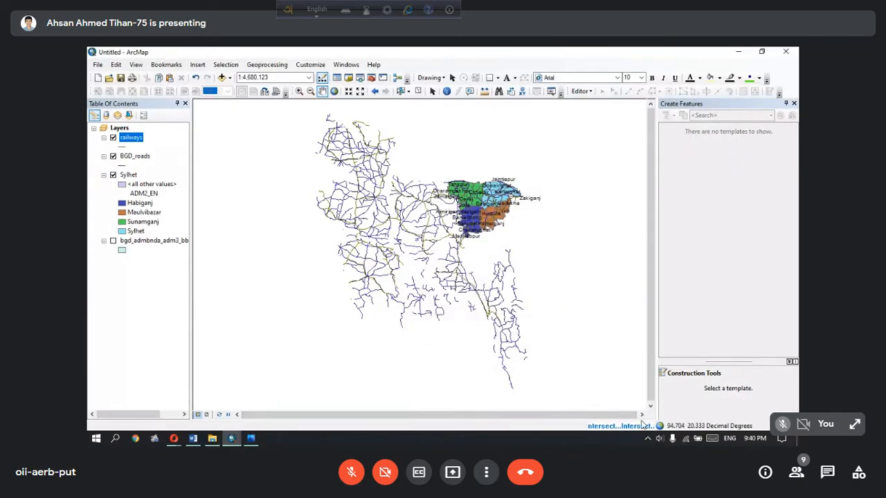
pyautogui.click(279, 67)
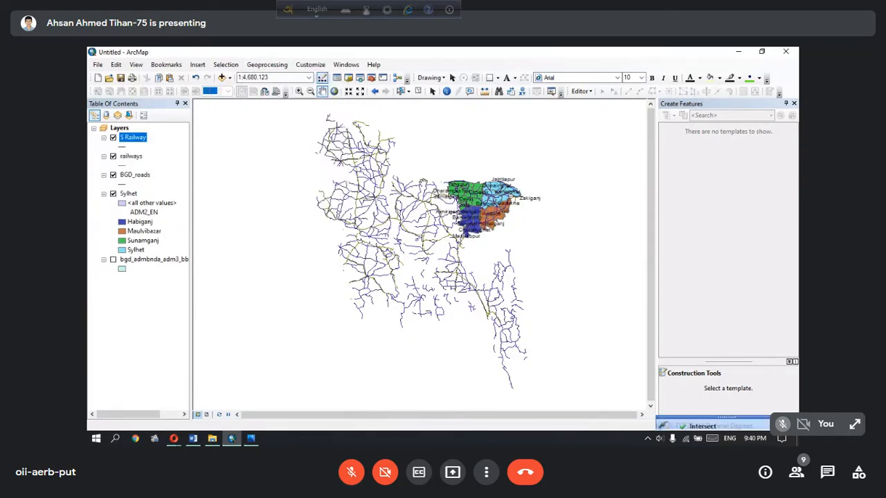
# Hide the railways and BGD_roads layers, collapse the BGD_roads legend entry, and examine the S Railway lines across Sylhet
pyautogui.click(112, 156)
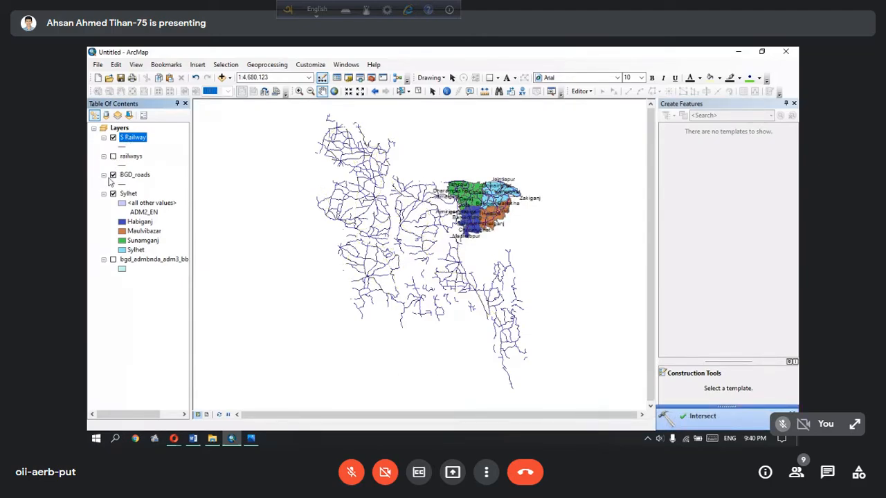
pyautogui.click(105, 175)
pyautogui.click(113, 175)
pyautogui.scroll(-3, 491, 199)
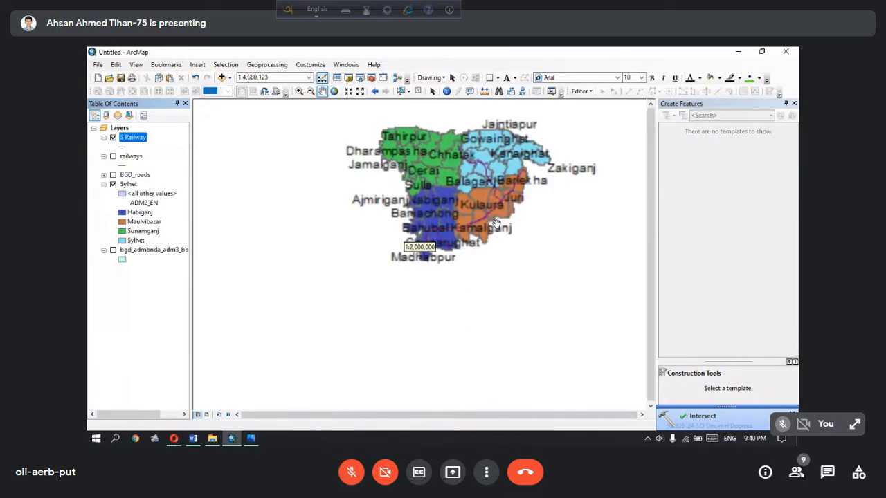
pyautogui.scroll(-1, 478, 218)
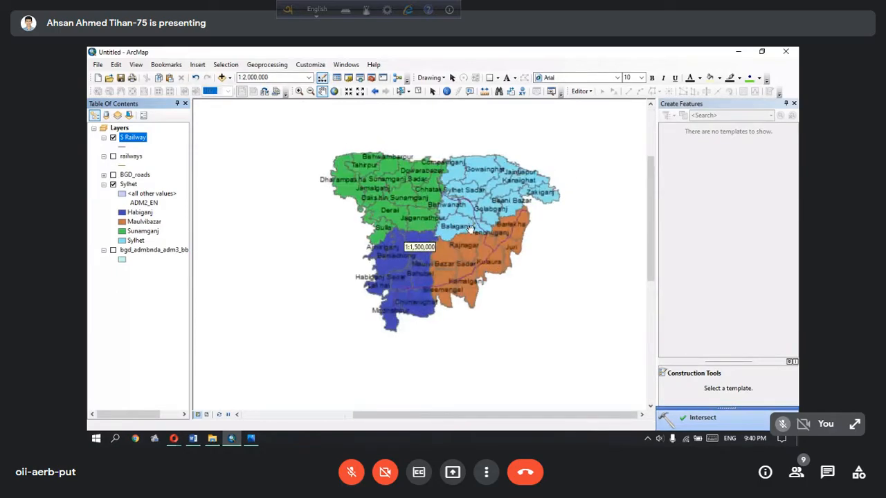
pyautogui.scroll(-1, 470, 229)
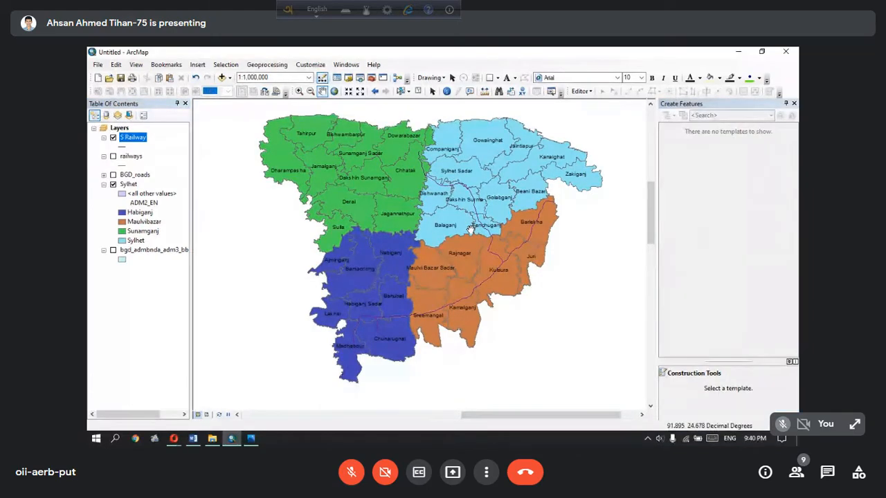
pyautogui.moveTo(470, 229); pyautogui.dragTo(468, 242)
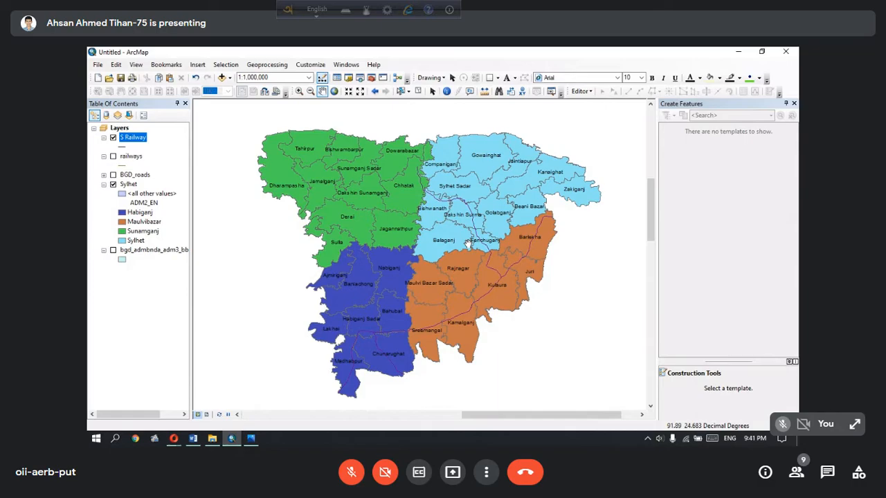
# Switch to the Windows Control Panel and view its items by Category, returning to Large icons
pyautogui.click(115, 438)
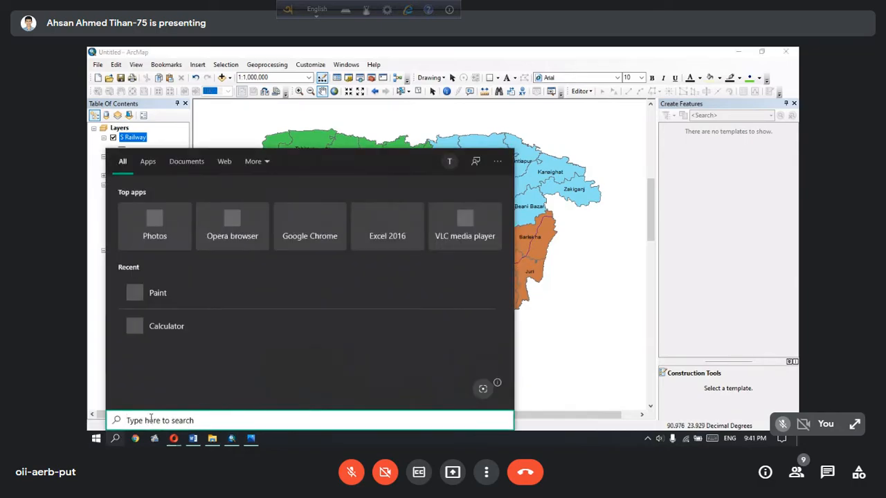
pyautogui.write('con')
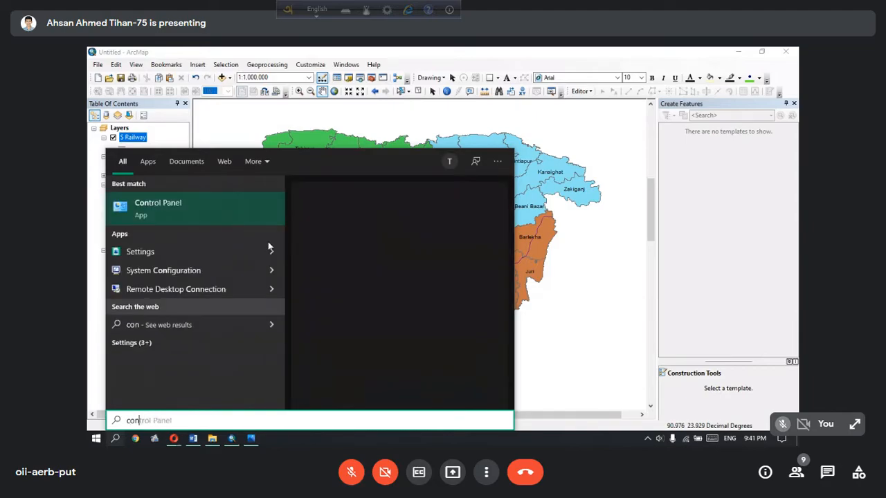
pyautogui.click(266, 213)
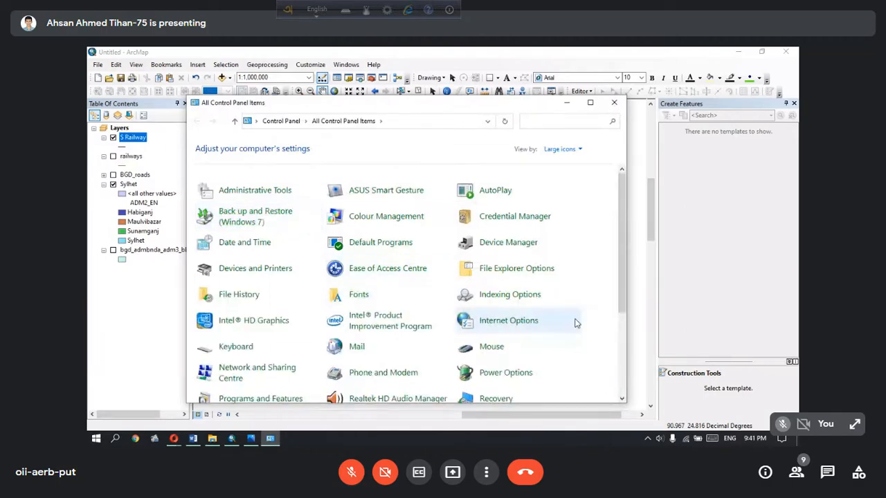
pyautogui.scroll(-2, 564, 298)
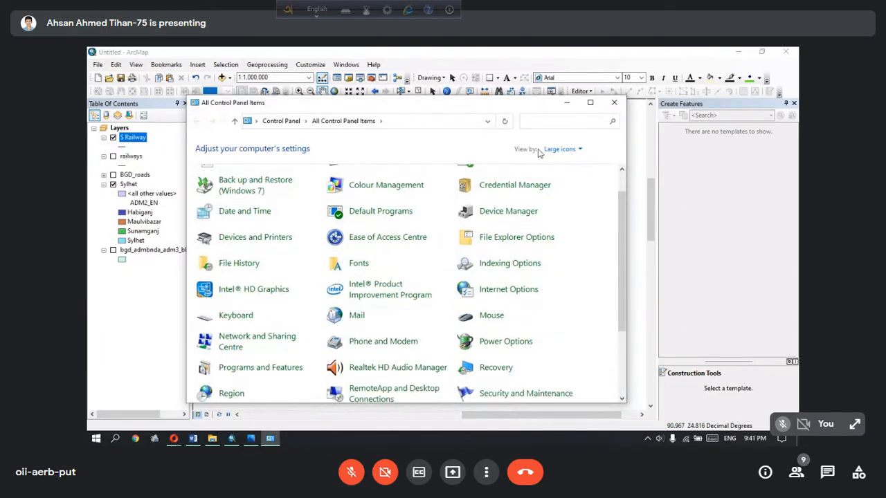
pyautogui.click(560, 149)
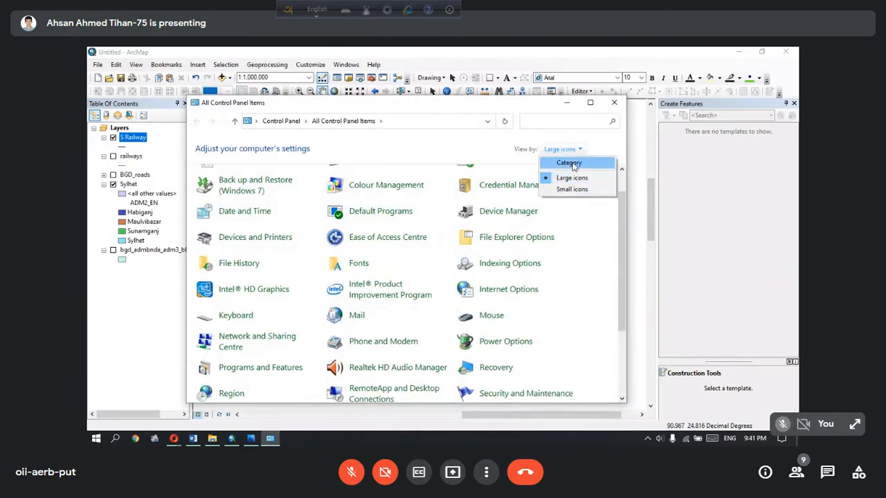
pyautogui.click(570, 163)
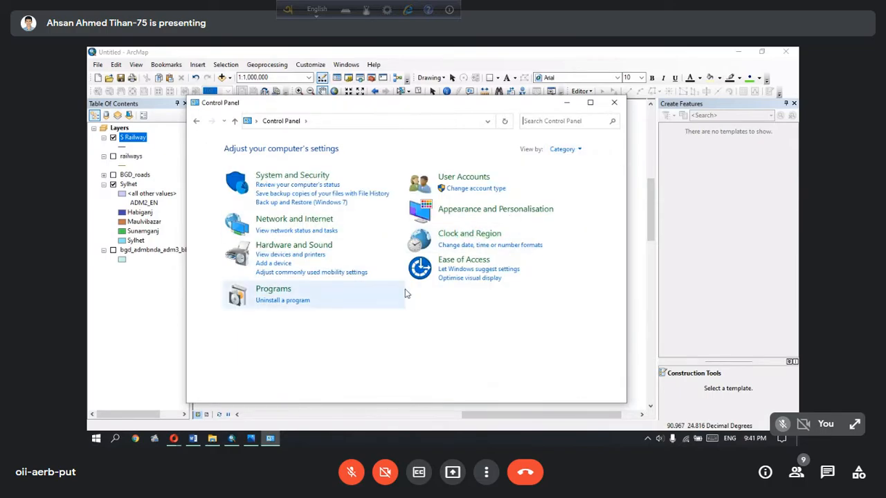
pyautogui.click(562, 150)
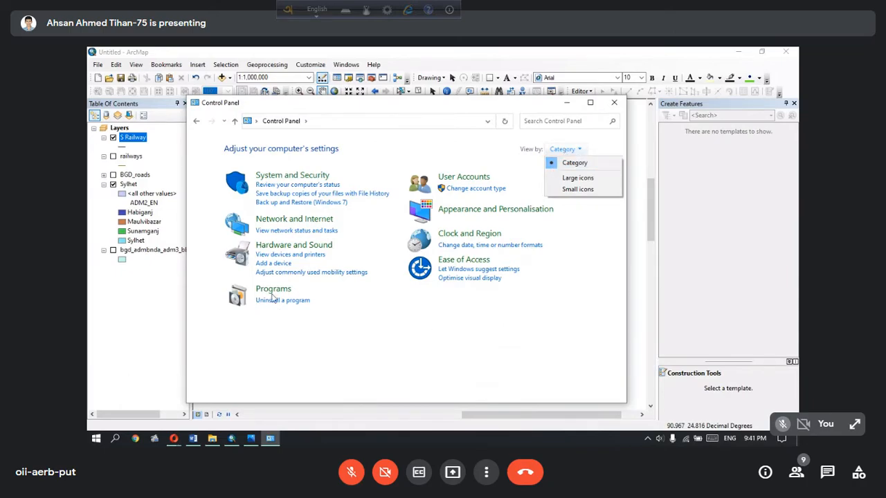
pyautogui.click(602, 179)
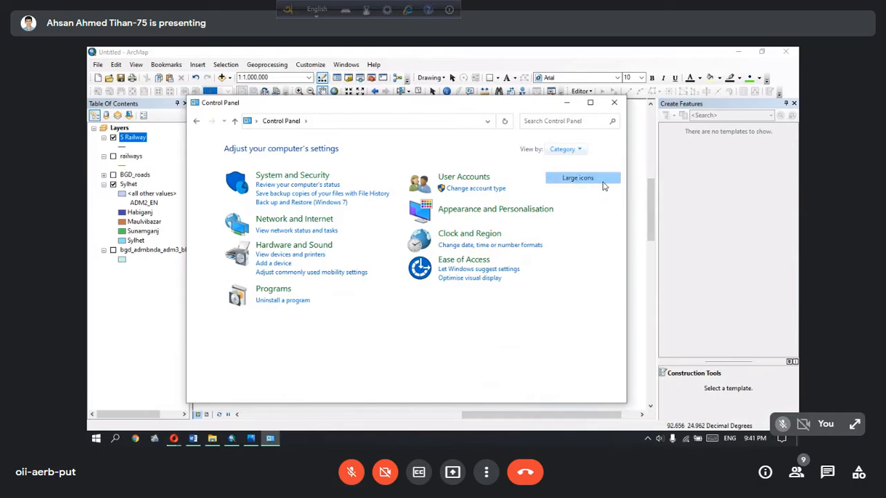
# Show the Uninstall/Change option for ArcGIS for Desktop in Programs and Features, and close the Control Panel
pyautogui.scroll(-4, 330, 266)
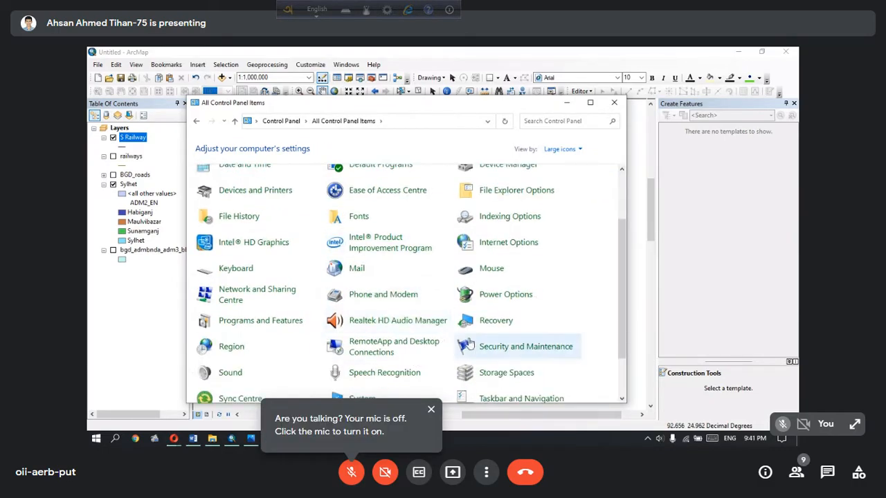
pyautogui.scroll(-1, 339, 355)
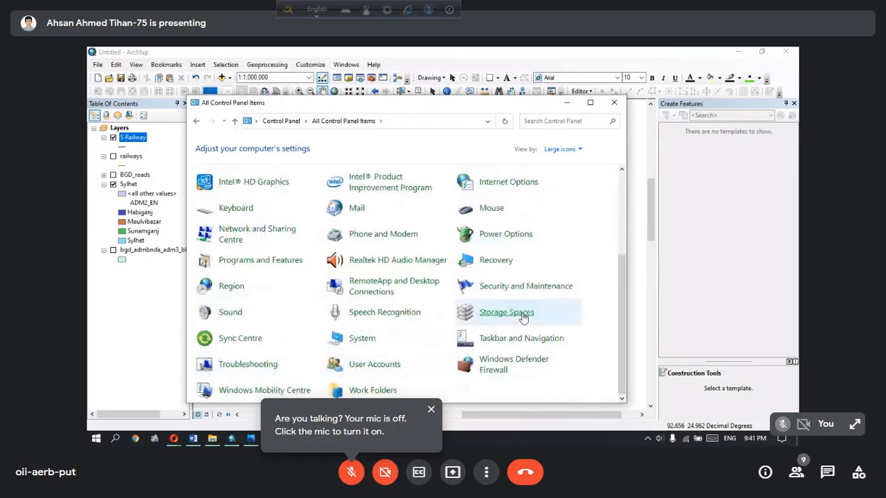
pyautogui.click(253, 261)
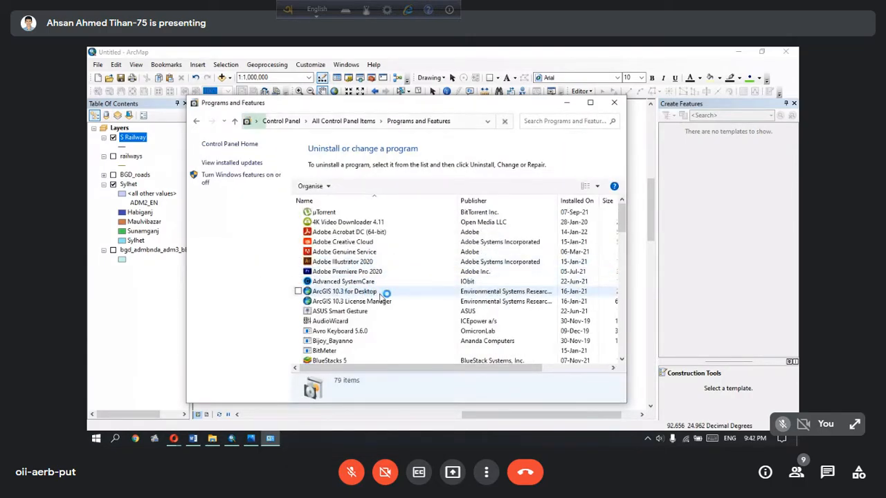
pyautogui.click(339, 292)
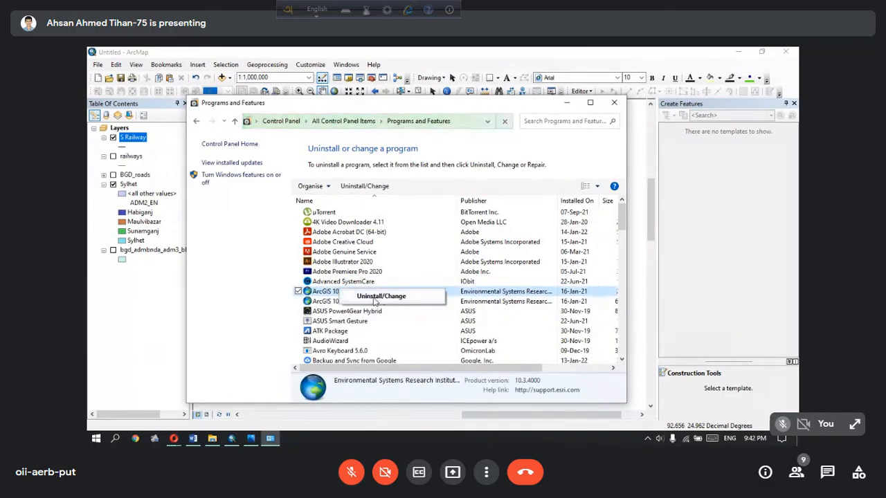
pyautogui.click(613, 102)
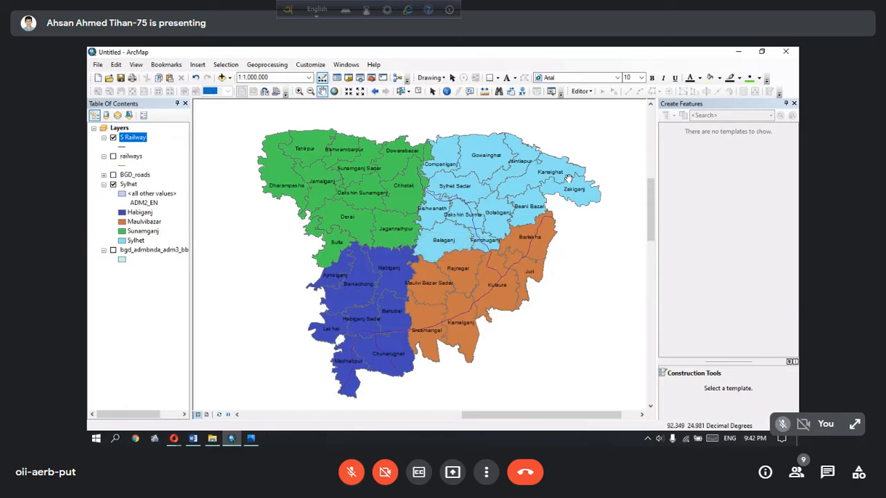
pyautogui.hotkey('ctrl', 'd')
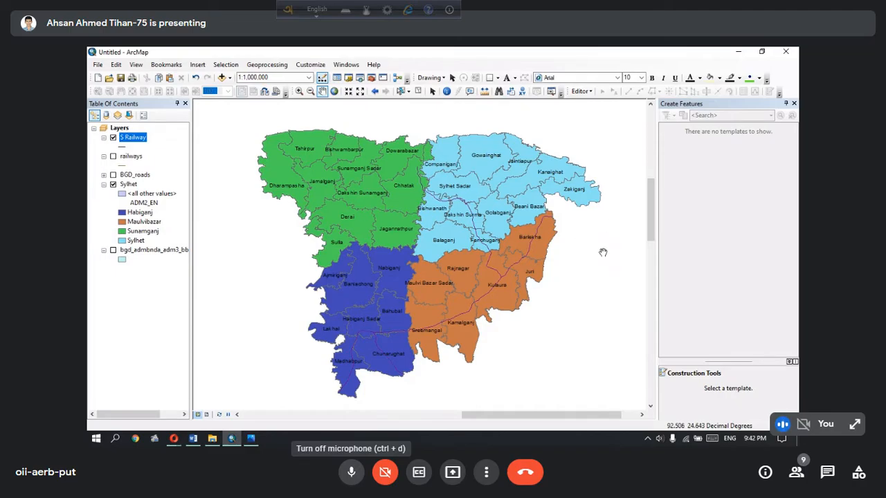
pyautogui.click(351, 472)
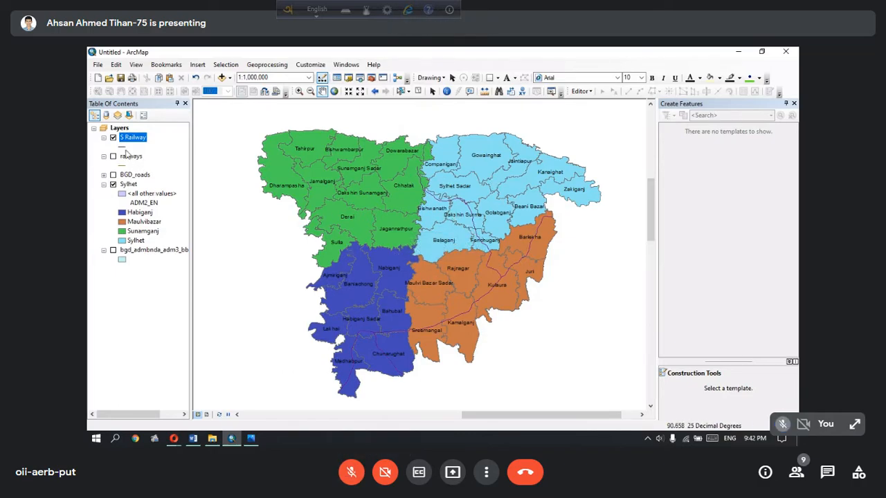
# Symbolise the S Railway layer with the Railroad line style at width 7
pyautogui.scroll(-1, 516, 263)
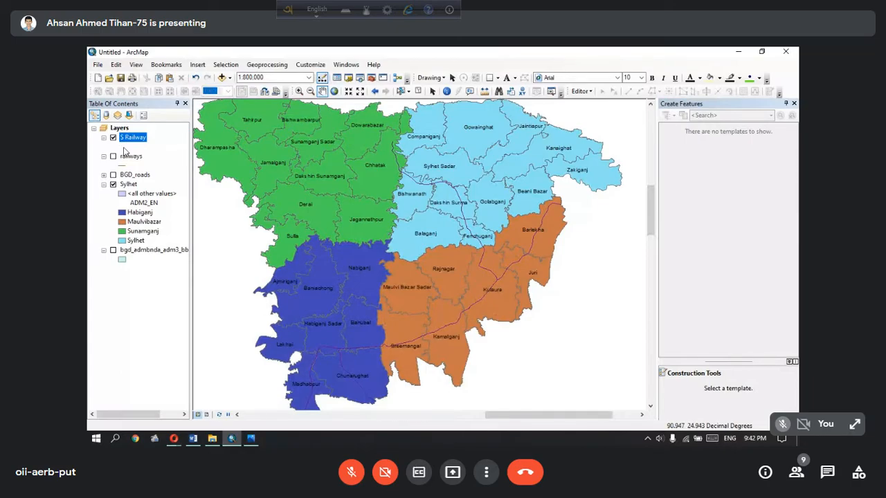
pyautogui.click(125, 147)
pyautogui.click(294, 298)
pyautogui.click(420, 246)
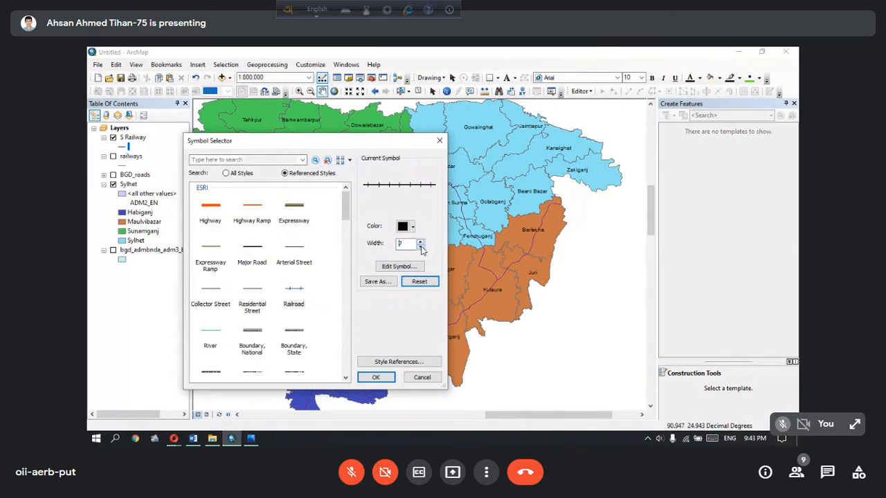
pyautogui.click(379, 380)
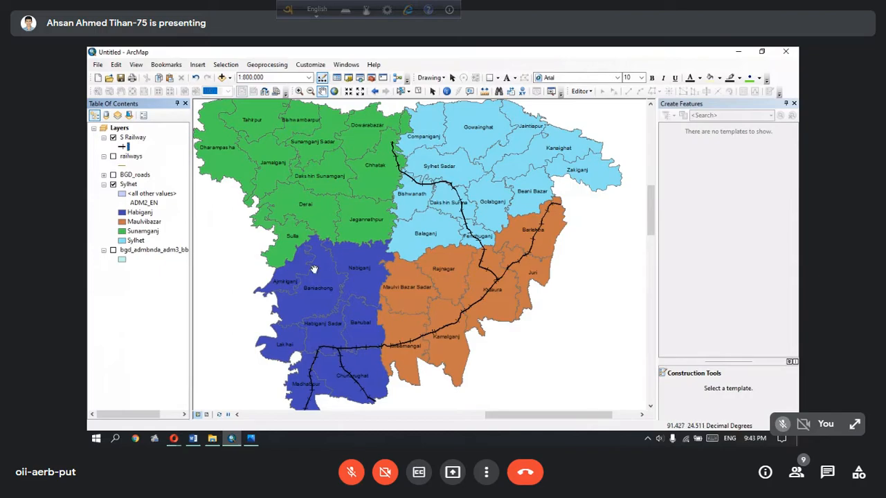
pyautogui.click(125, 147)
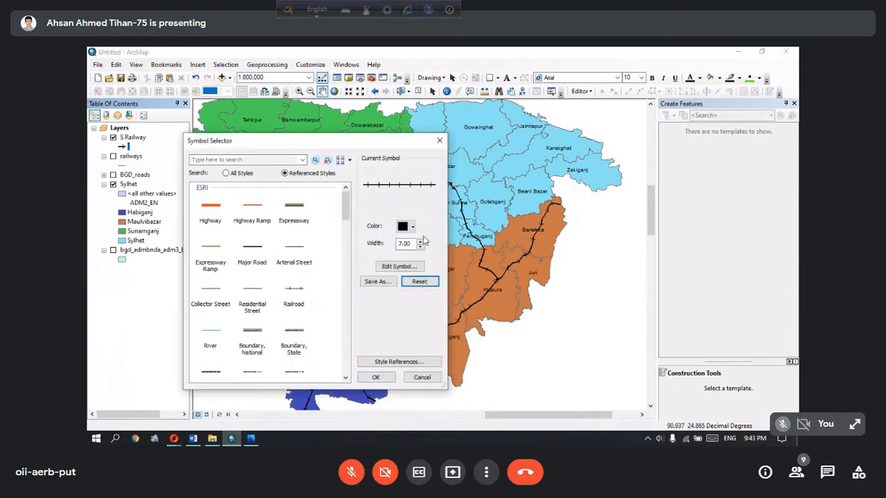
pyautogui.click(376, 377)
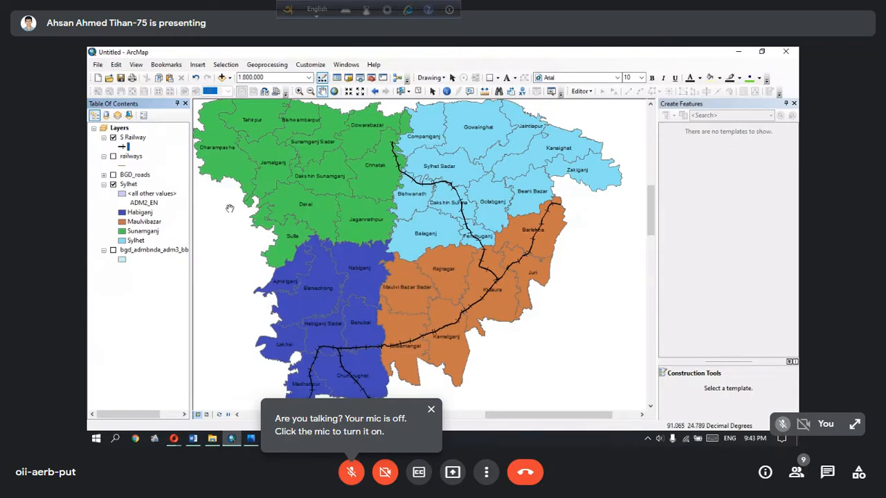
# Remove the original railways layer from the map
pyautogui.click(140, 138)
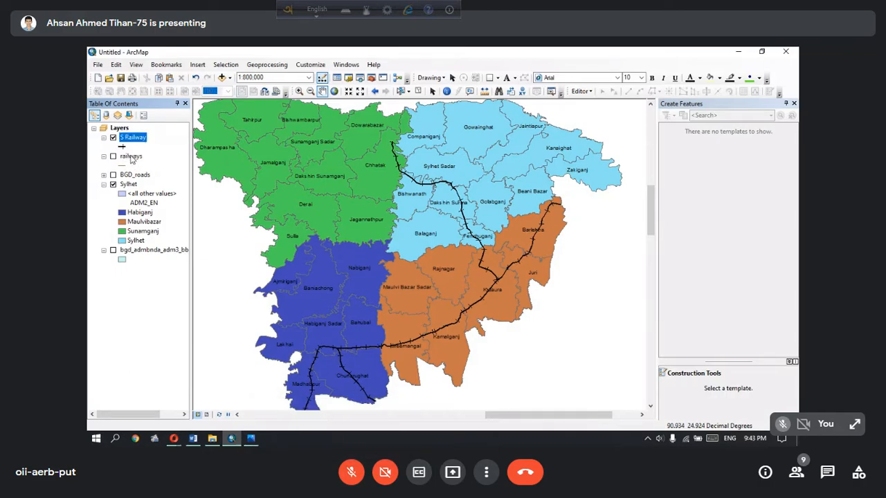
pyautogui.click(138, 158)
pyautogui.rightClick(137, 158)
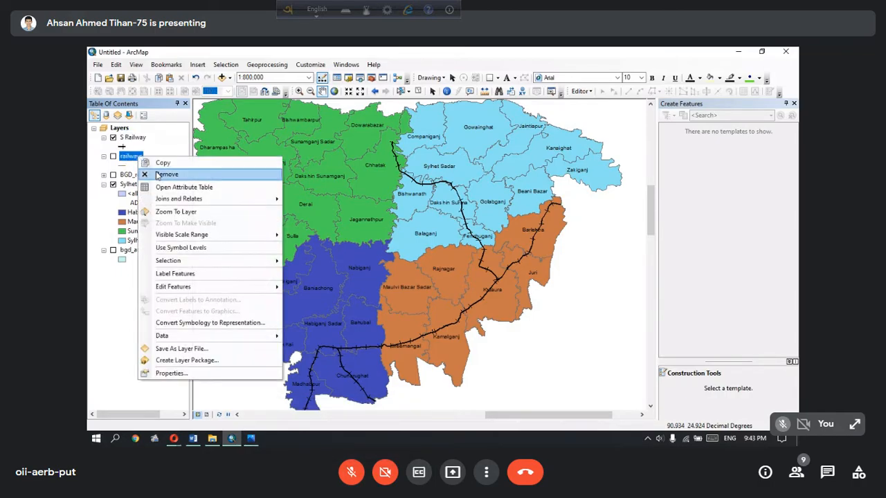
pyautogui.click(158, 174)
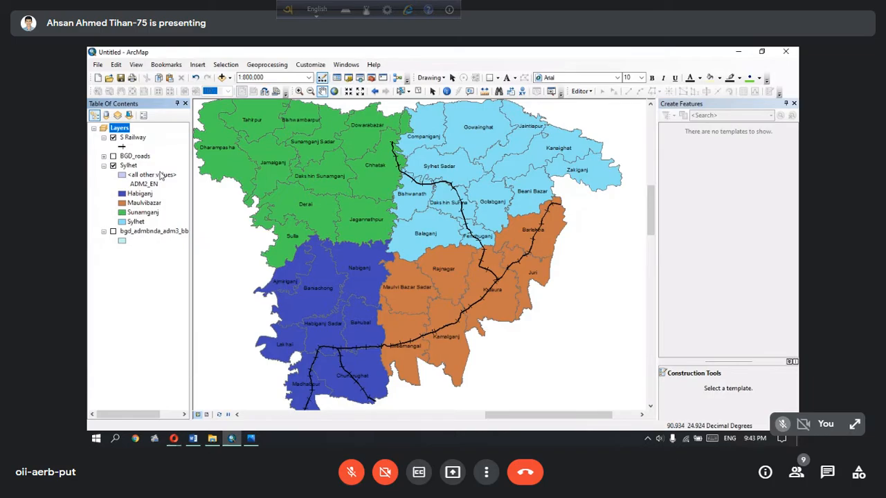
# Start the Intersect geoprocessing tool with the Sylhet and BGD_roads layers as input features
pyautogui.click(113, 156)
pyautogui.click(114, 156)
pyautogui.click(267, 64)
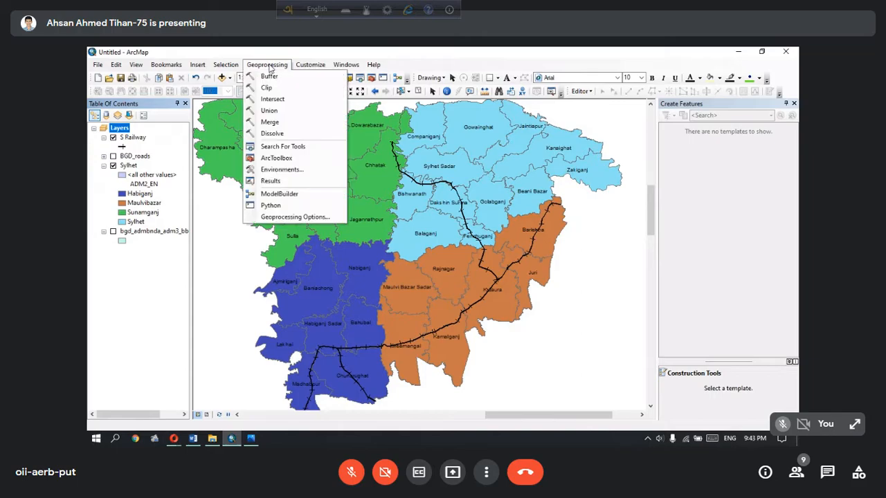
pyautogui.click(280, 100)
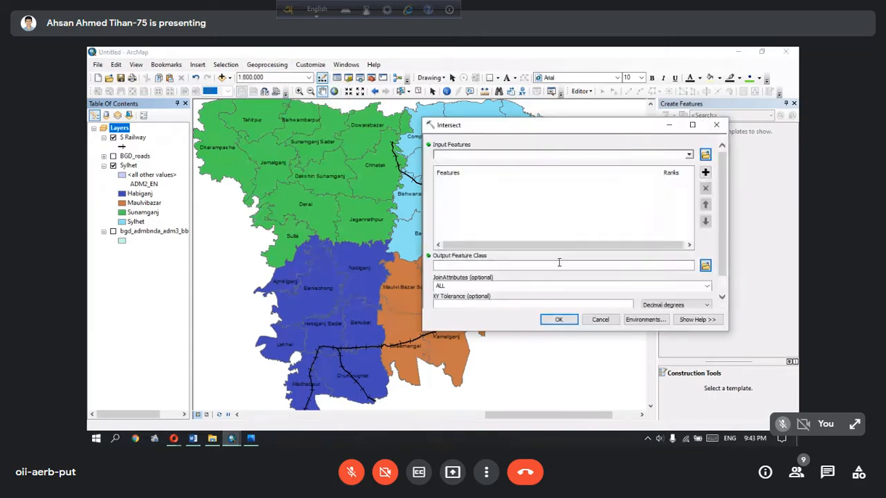
pyautogui.click(688, 154)
pyautogui.click(606, 184)
pyautogui.click(688, 155)
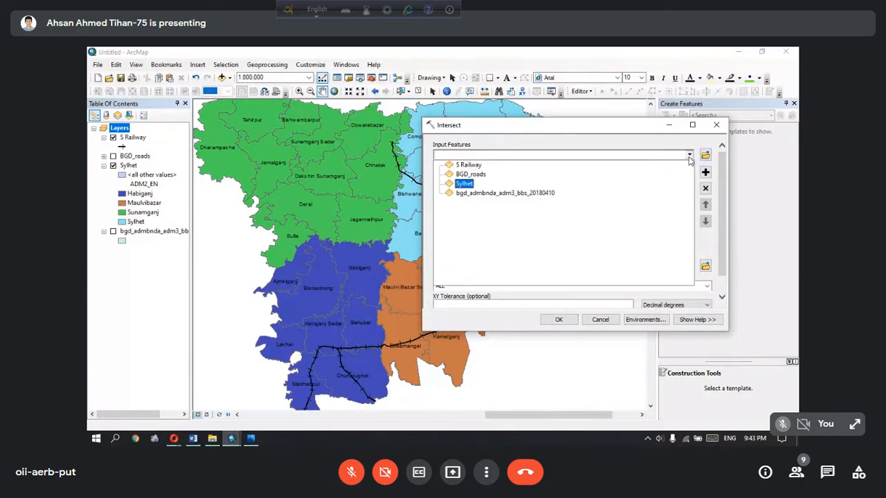
pyautogui.click(622, 175)
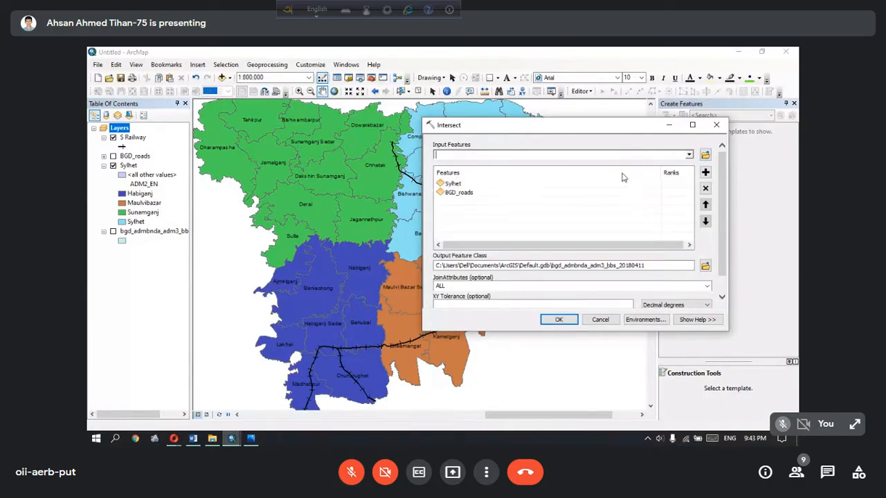
# Save the Intersect output as S Road in the Others folder and run the tool
pyautogui.click(705, 266)
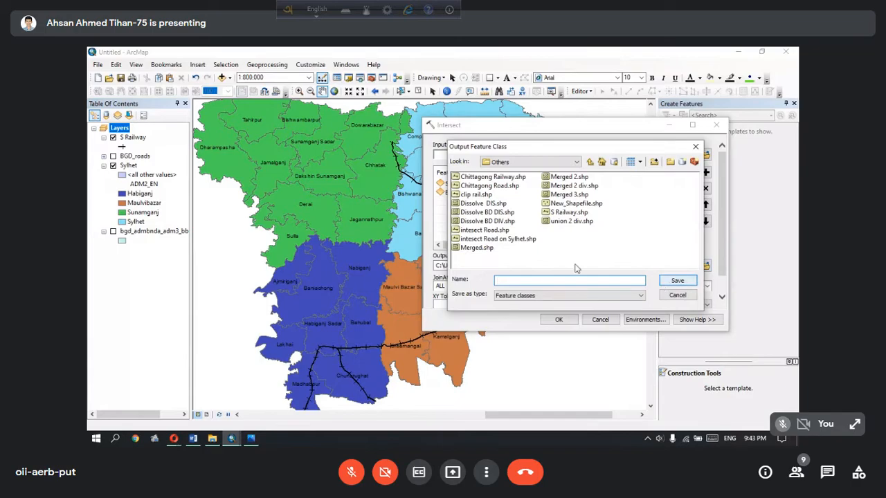
pyautogui.write('s')
pyautogui.write('S')
pyautogui.write(' Road')
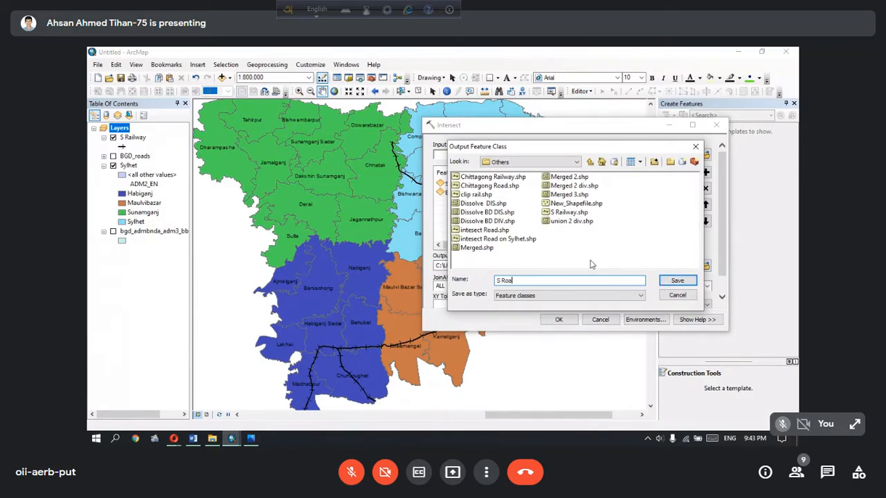
pyautogui.click(669, 282)
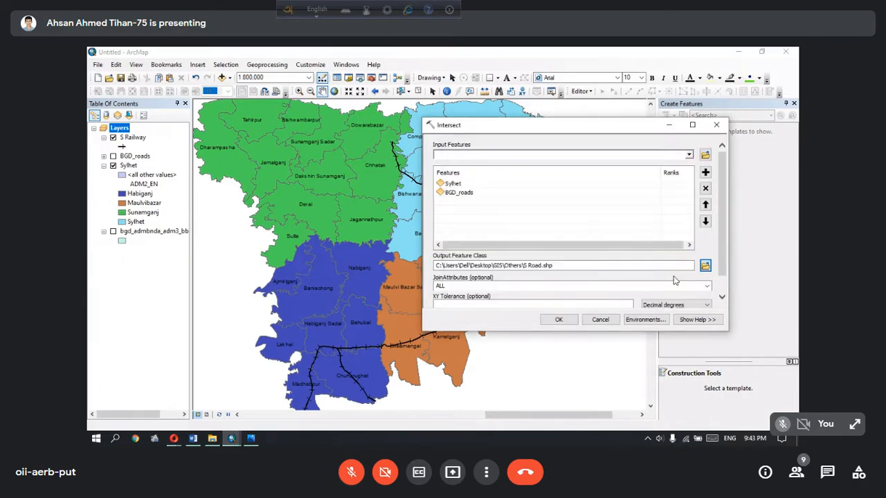
pyautogui.click(557, 321)
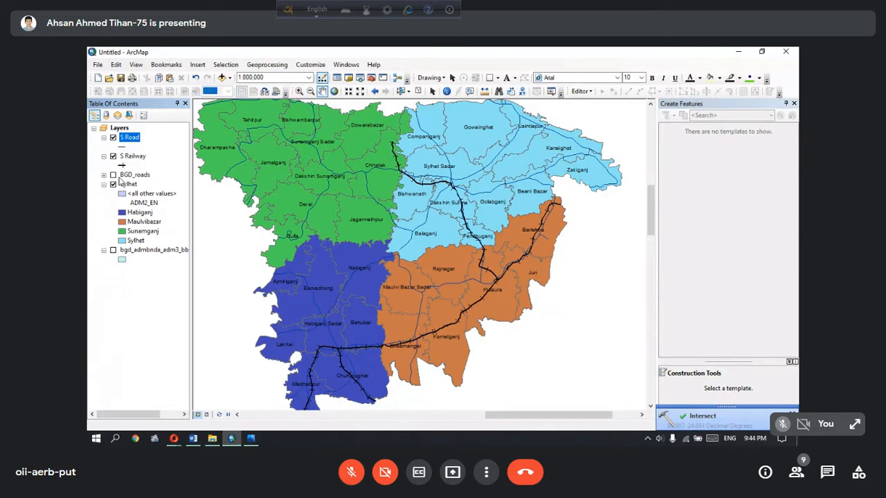
# Remove the original BGD_roads layer from the map
pyautogui.click(113, 175)
pyautogui.click(113, 176)
pyautogui.moveTo(347, 187); pyautogui.dragTo(389, 240)
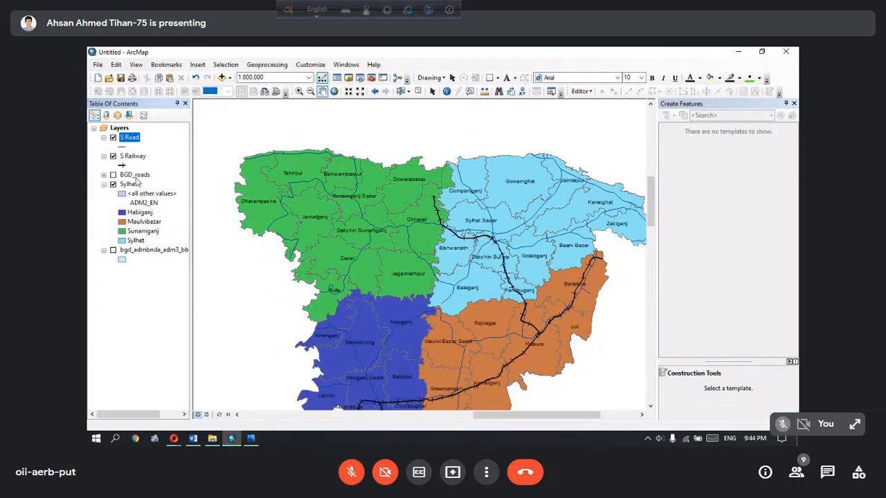
pyautogui.rightClick(135, 175)
pyautogui.click(165, 193)
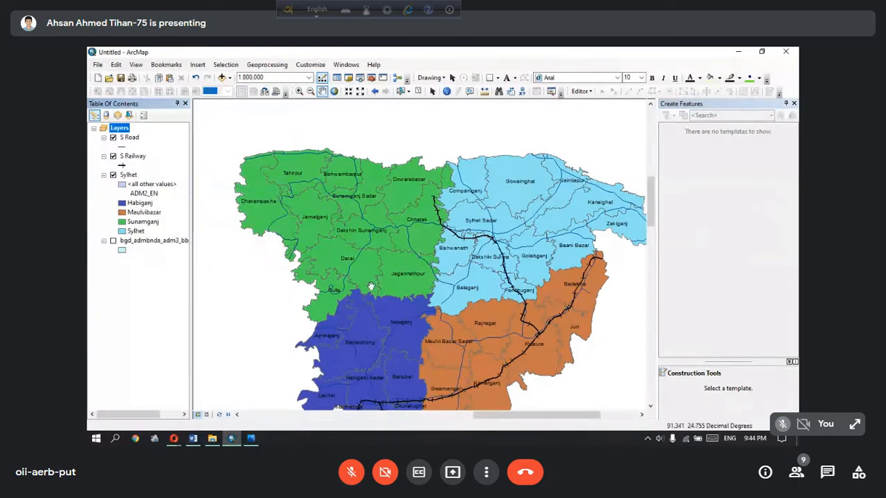
pyautogui.moveTo(380, 291); pyautogui.dragTo(354, 254)
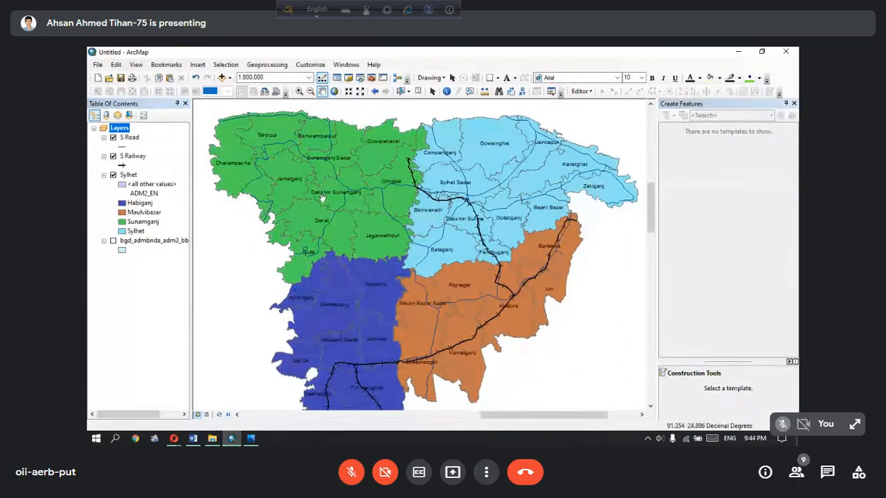
# Symbolise the S Road layer with the Highway line style
pyautogui.click(123, 146)
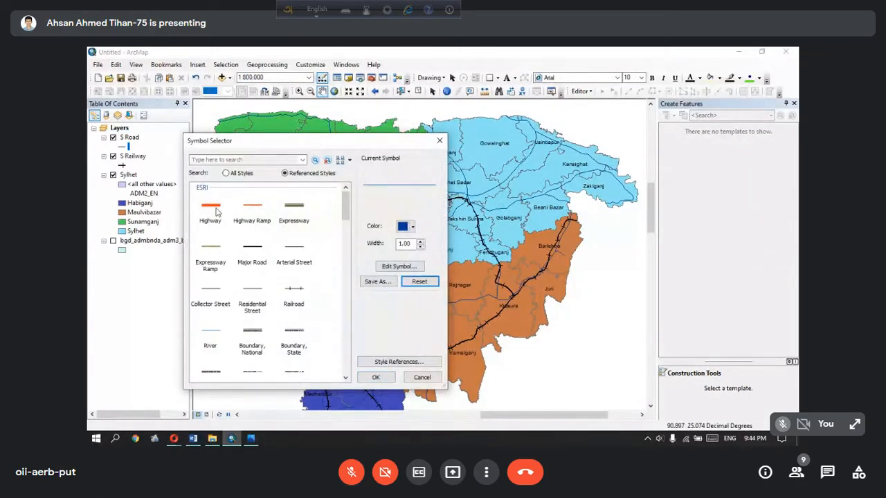
pyautogui.click(215, 212)
pyautogui.click(375, 377)
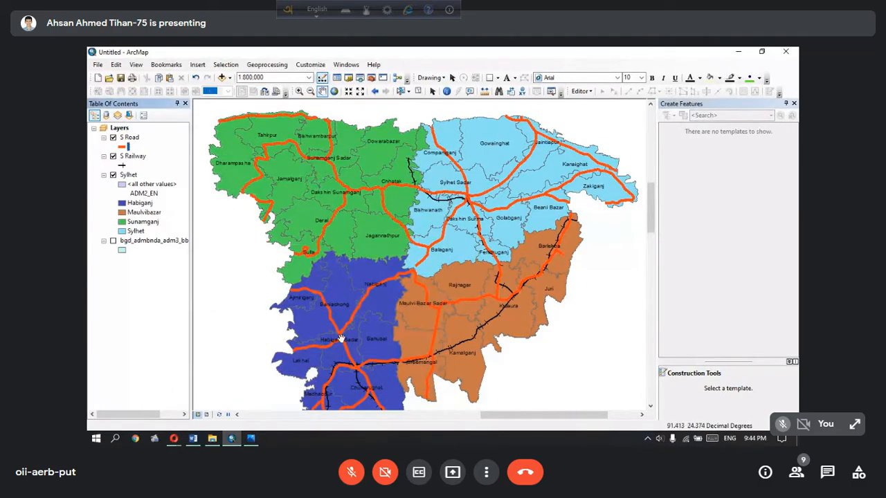
# Reduce the S Road layer's line width to 2
pyautogui.click(123, 147)
pyautogui.click(419, 247)
pyautogui.click(419, 242)
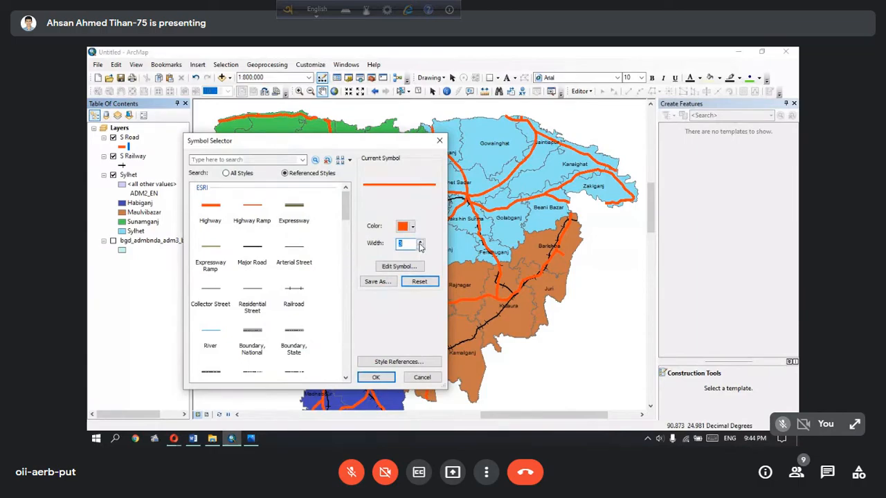
pyautogui.click(379, 378)
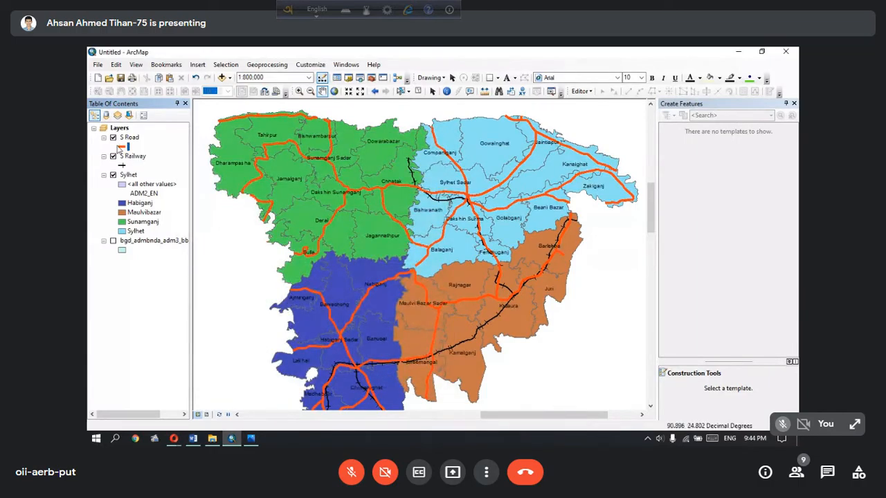
pyautogui.click(122, 147)
pyautogui.click(420, 247)
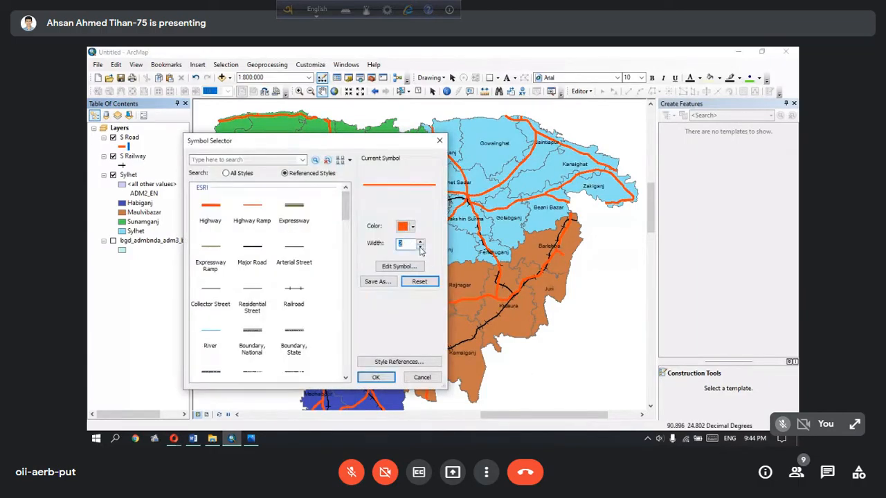
pyautogui.click(376, 377)
pyautogui.moveTo(577, 360); pyautogui.dragTo(473, 277)
pyautogui.moveTo(362, 221); pyautogui.dragTo(462, 305)
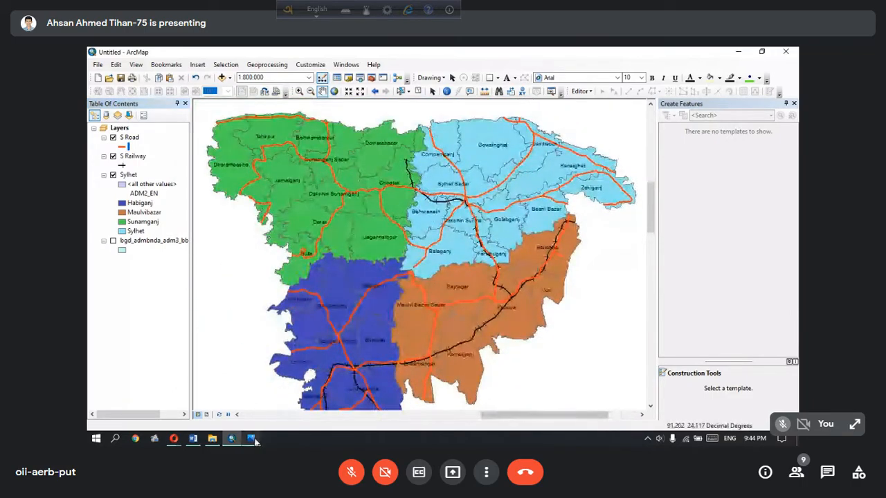
# Switch to Sylhet Division Administration.jpg in Photos and examine its legend entries for headquarters, roads and railway, returning to ArcMap
pyautogui.click(252, 438)
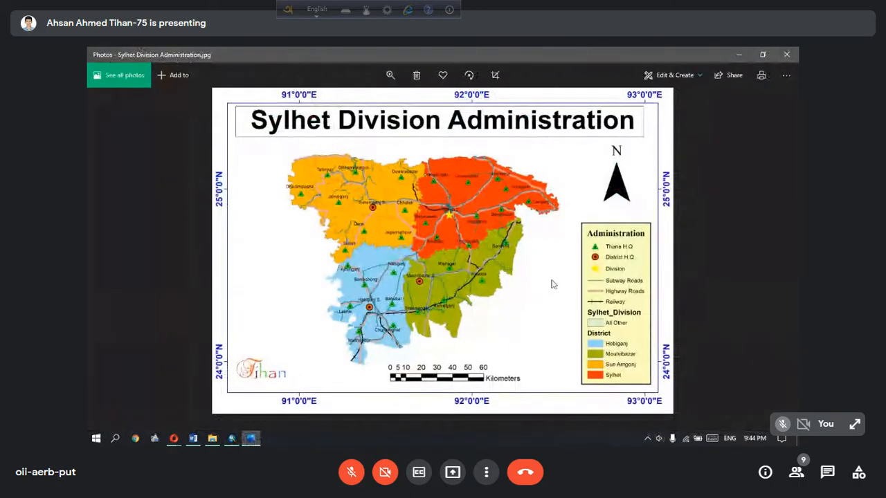
pyautogui.scroll(2, 631, 287)
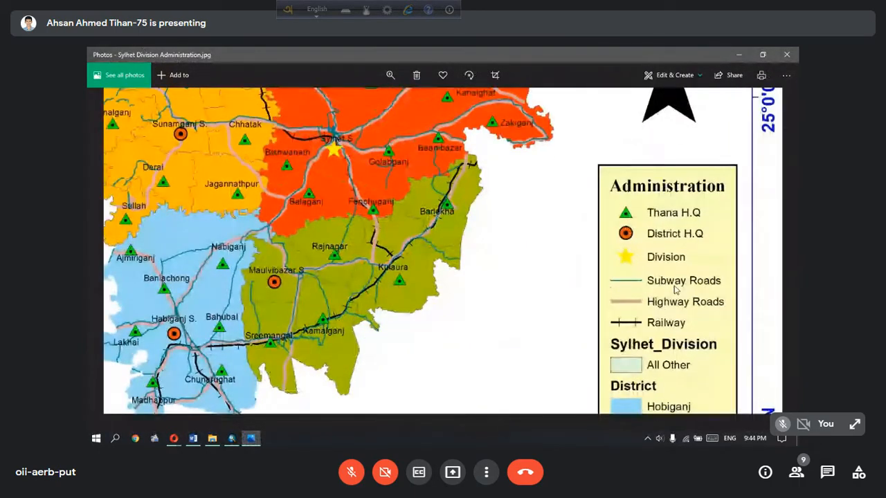
pyautogui.moveTo(663, 315); pyautogui.dragTo(659, 270)
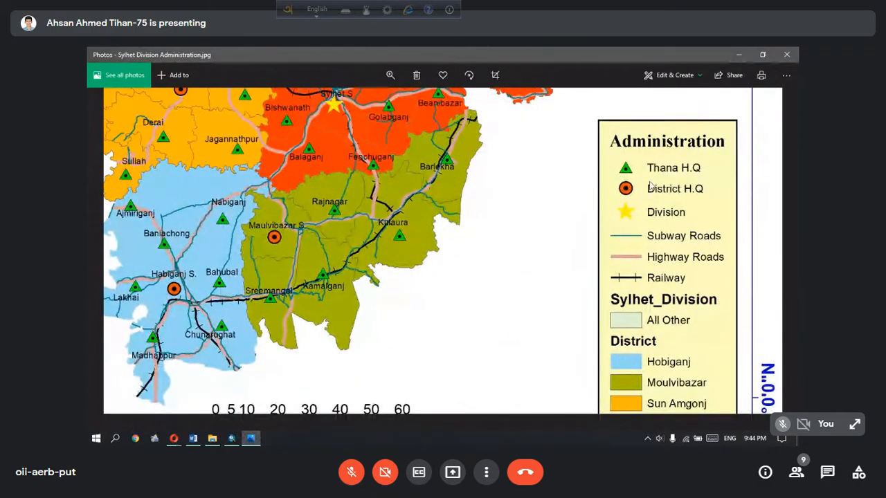
pyautogui.scroll(-5, 673, 234)
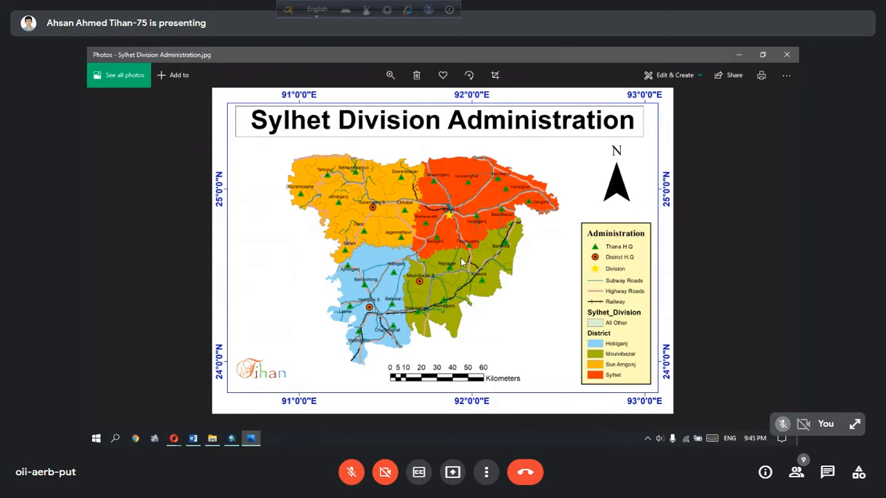
pyautogui.click(739, 54)
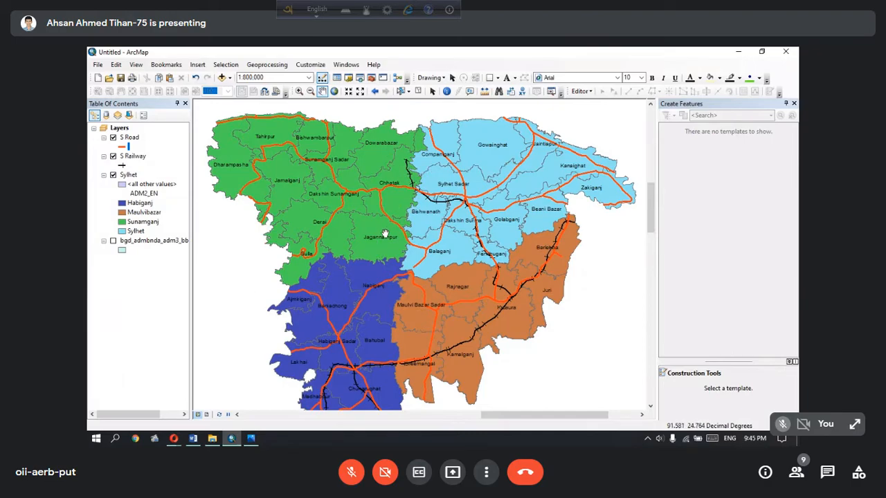
# Inspect the roads and railway on the map and examine the headquarters symbols on the Sylhet Division Administration image in Photos, returning to ArcMap
pyautogui.scroll(-1, 384, 234)
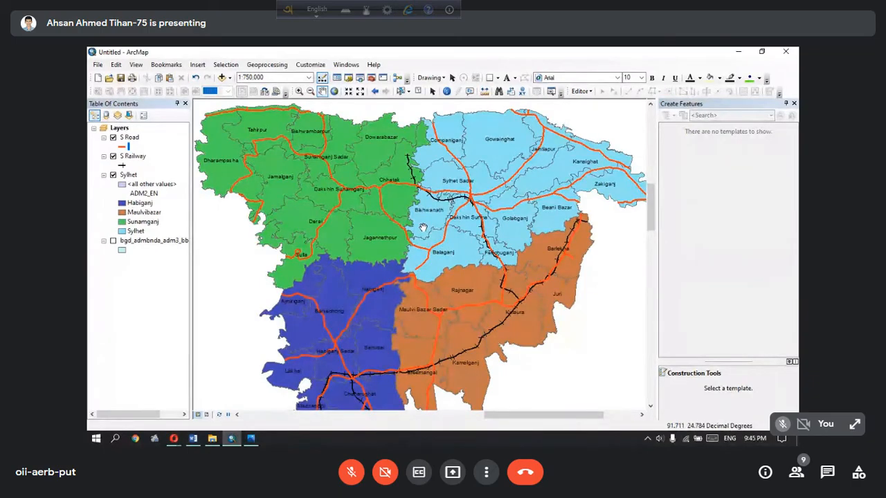
pyautogui.scroll(3, 422, 227)
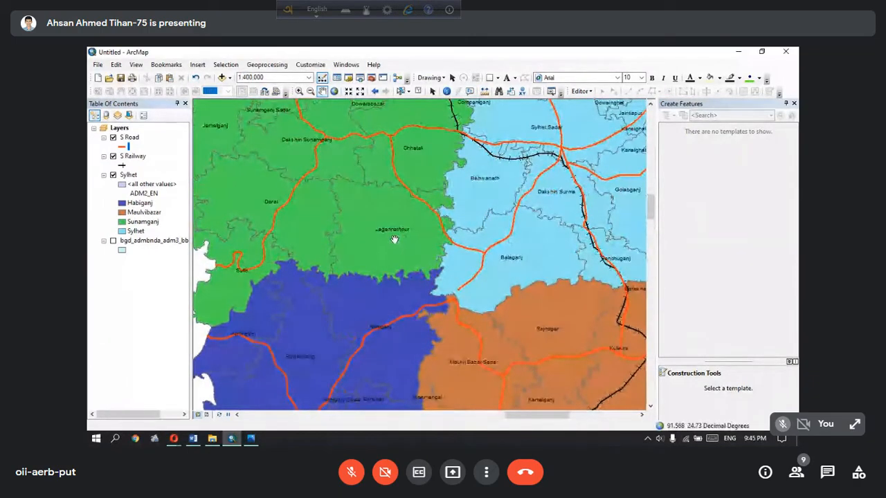
pyautogui.click(254, 439)
pyautogui.scroll(2, 467, 258)
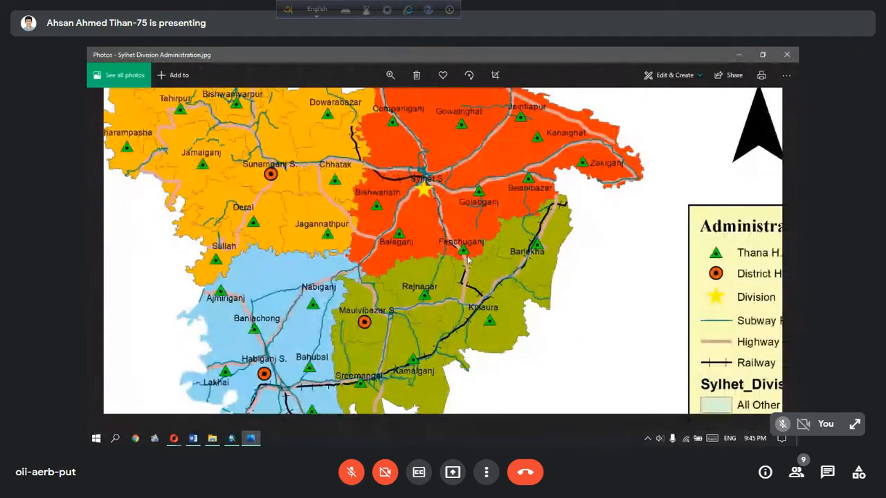
pyautogui.moveTo(460, 252); pyautogui.dragTo(421, 245)
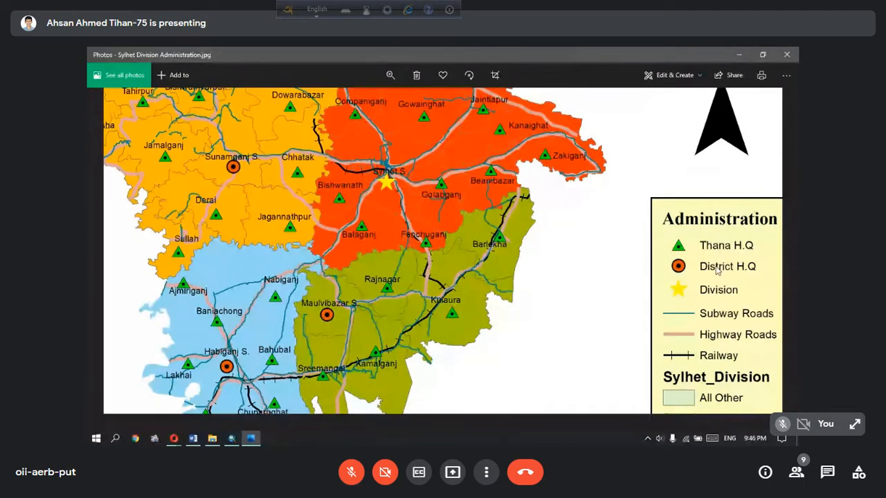
pyautogui.click(739, 56)
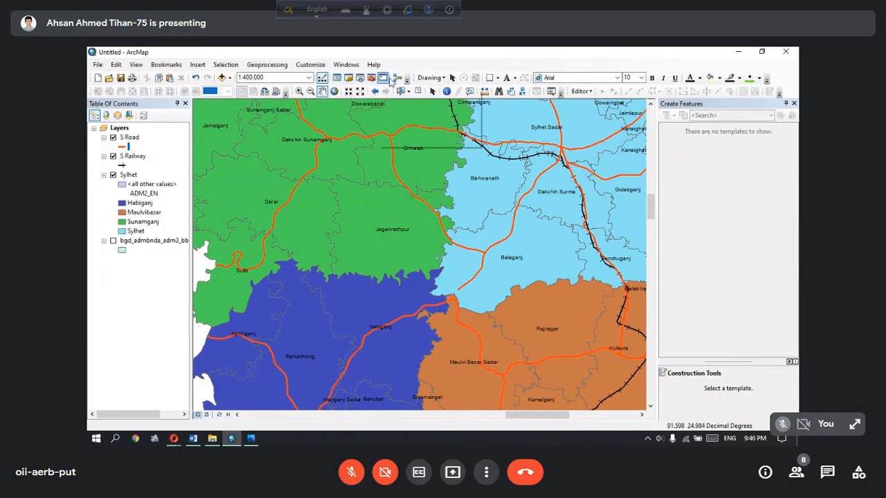
# Open the Catalog window and dock it together with Create Features, leaving Catalog in front
pyautogui.click(349, 79)
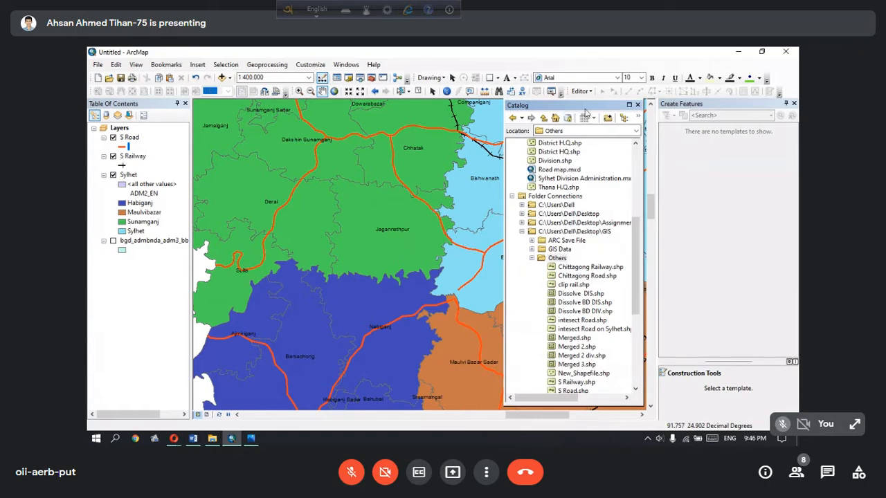
pyautogui.moveTo(592, 108); pyautogui.dragTo(725, 109)
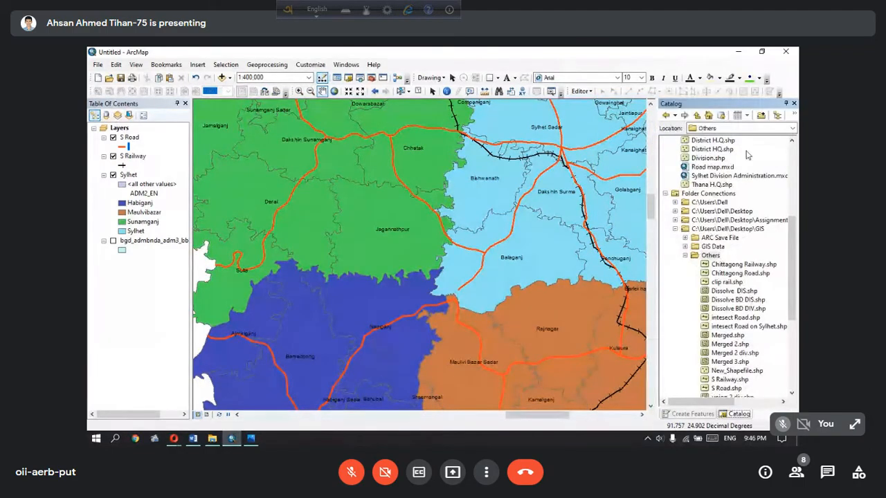
pyautogui.click(692, 414)
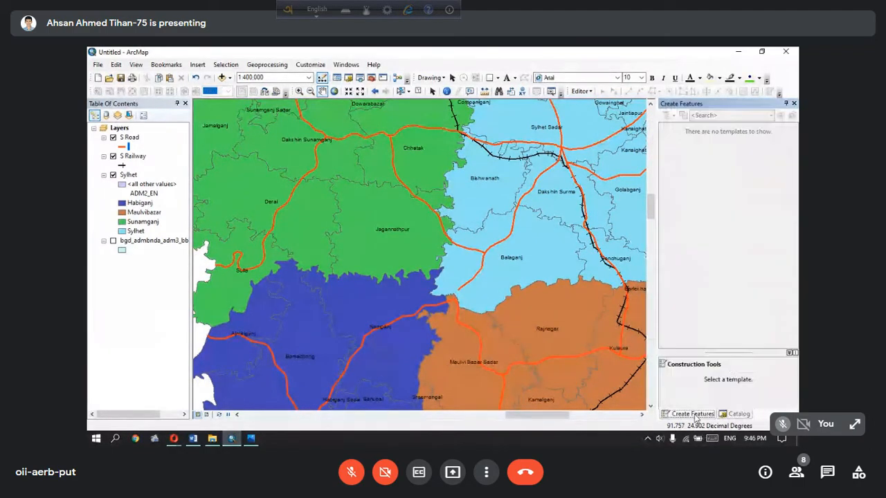
pyautogui.click(733, 414)
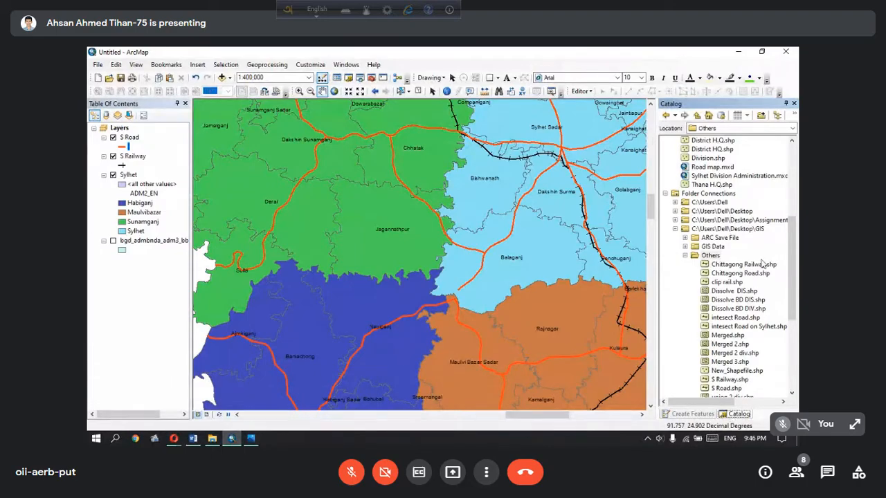
# Collapse Folder Connections in the Catalog and look through the GIS folder's subfolders in File Explorer, returning to ArcMap
pyautogui.click(666, 194)
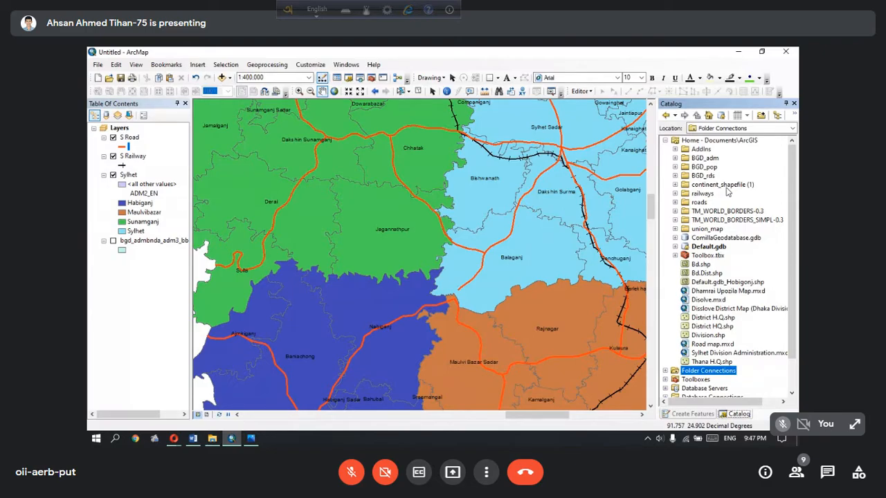
pyautogui.click(212, 438)
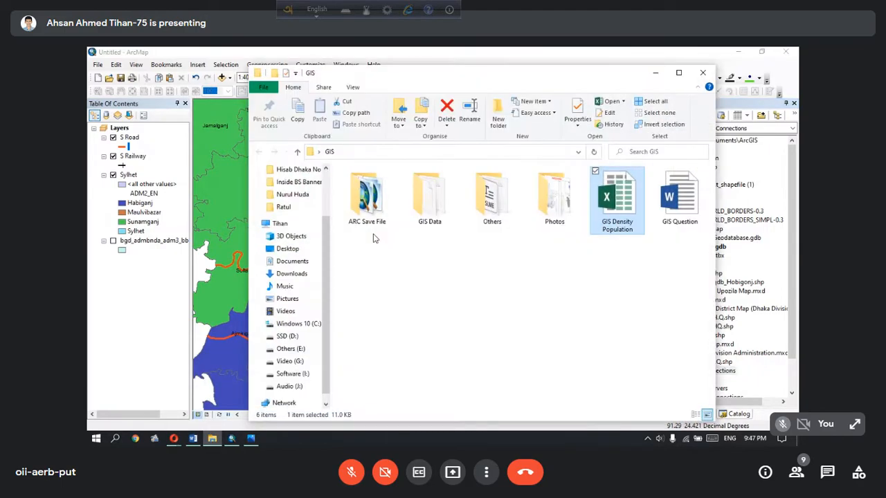
pyautogui.click(372, 238)
pyautogui.click(373, 201)
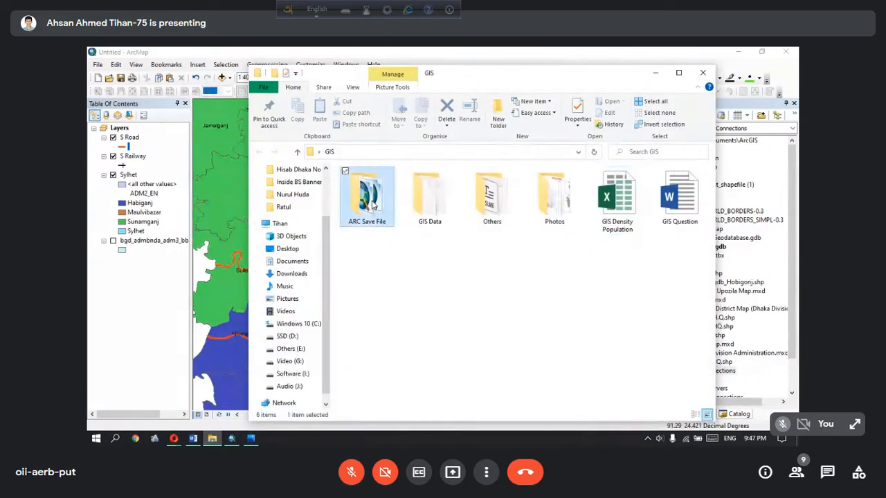
pyautogui.click(494, 227)
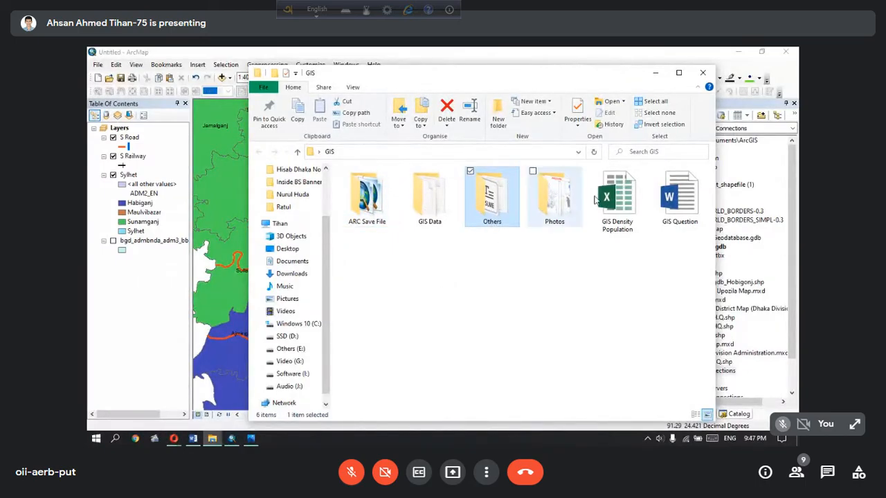
pyautogui.click(654, 73)
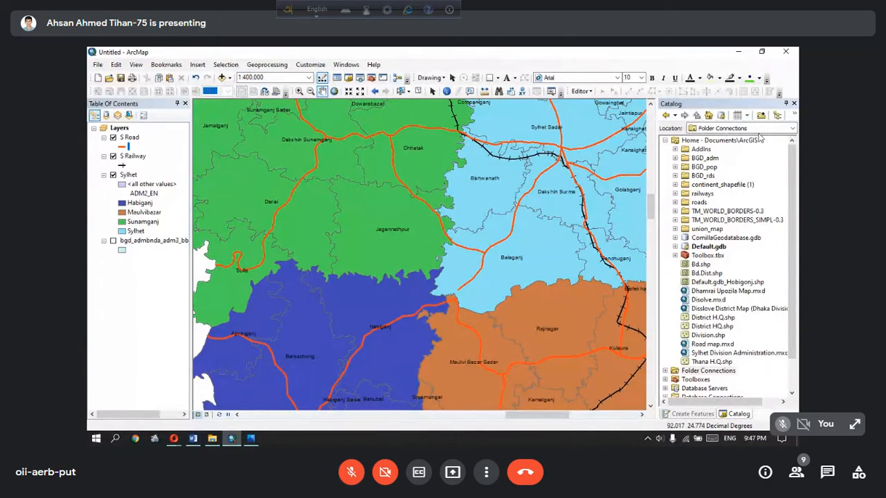
# Browse the Catalog to C:\Users\Dell\Desktop\GIS and expand its Others folder
pyautogui.click(792, 128)
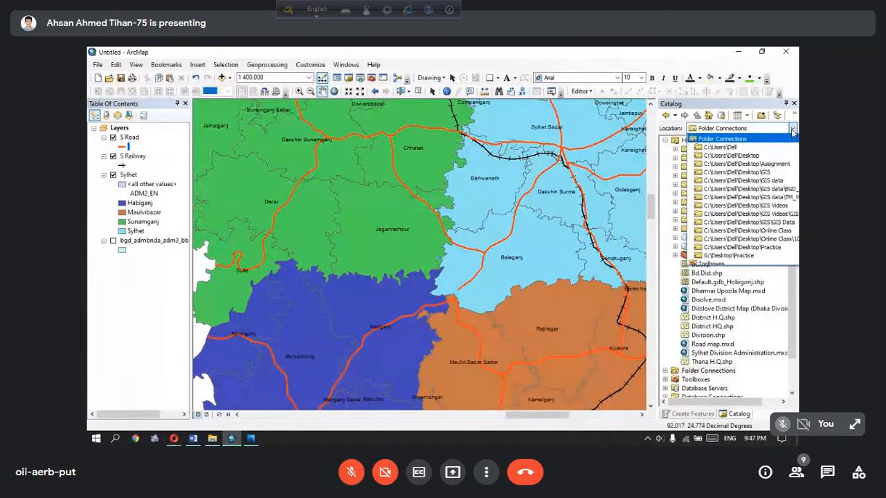
pyautogui.click(749, 174)
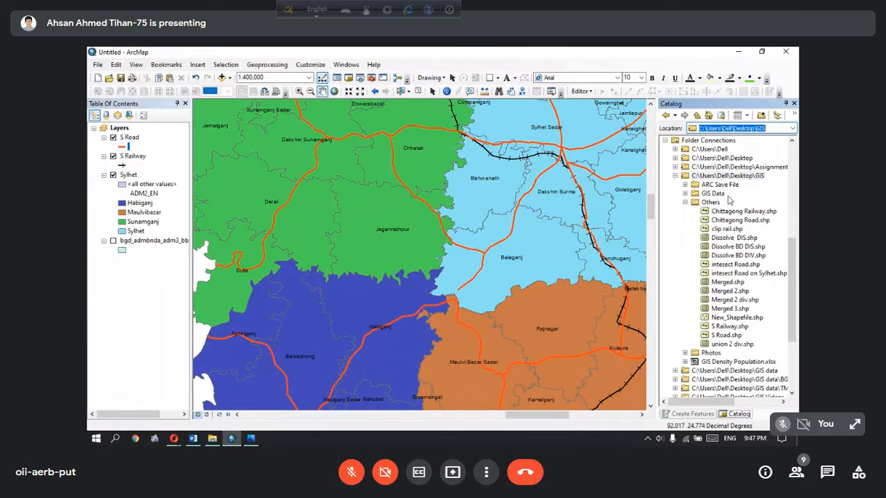
pyautogui.click(685, 202)
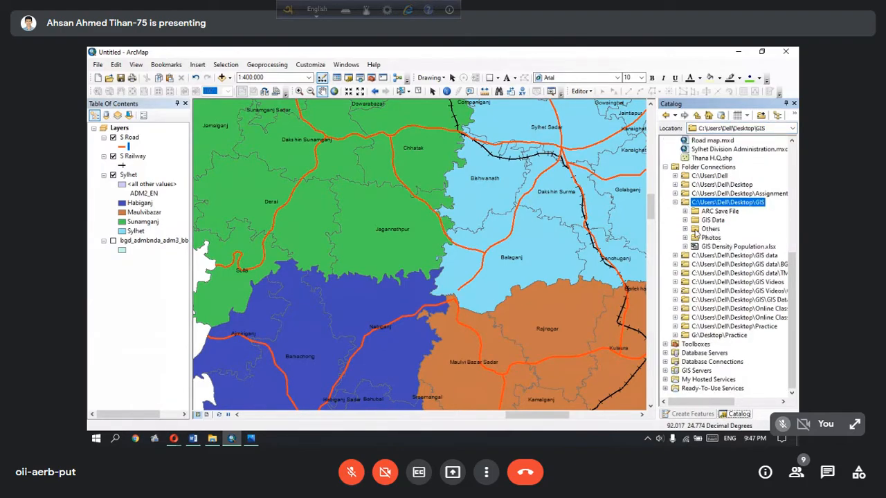
pyautogui.click(707, 229)
pyautogui.click(684, 229)
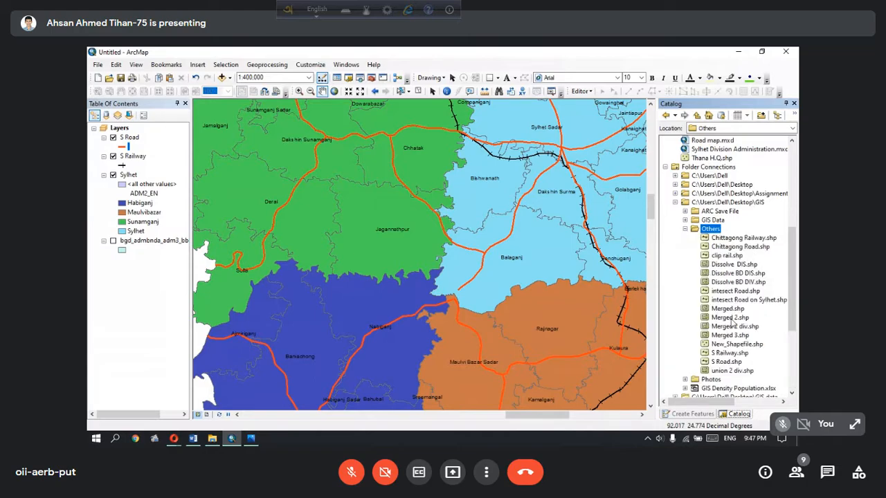
# Start a new point shapefile in the Others folder and name it Thana HQ
pyautogui.rightClick(711, 233)
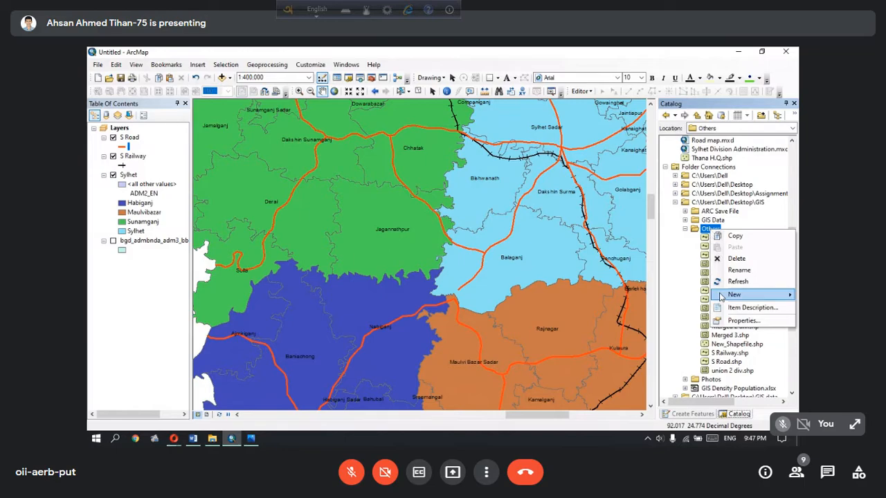
pyautogui.moveTo(743, 300)
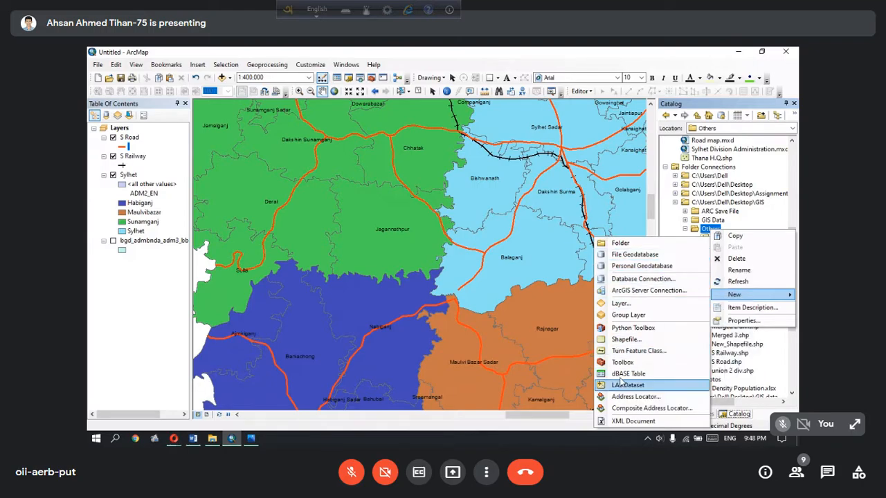
pyautogui.click(644, 341)
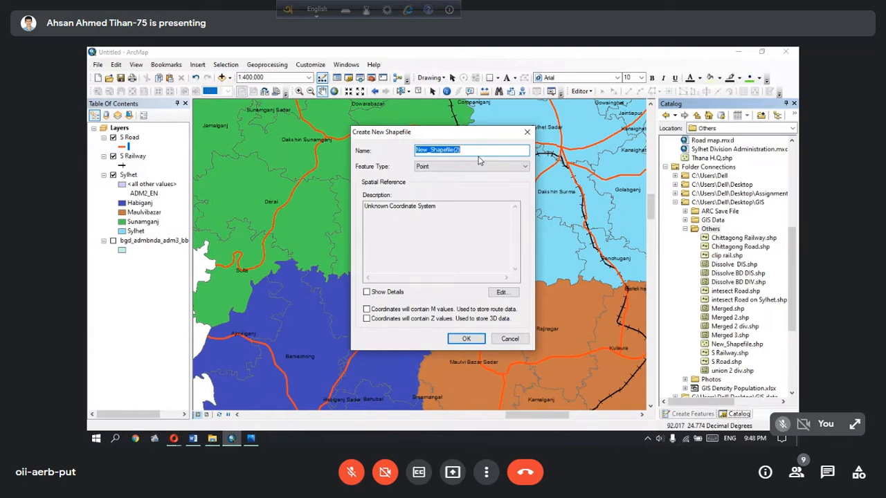
pyautogui.press('BackSpace')
pyautogui.write('Thana HQ')
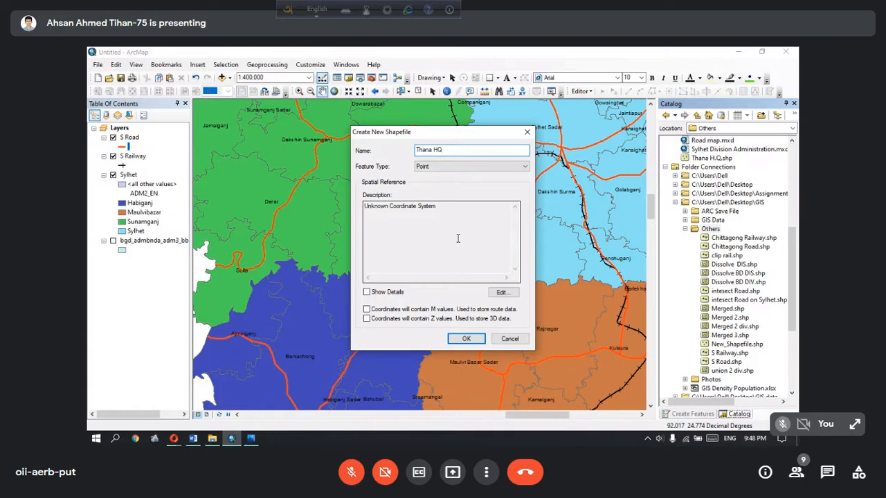
# Assign the WGS 1984 geographic coordinate system from the World group to the Thana HQ shapefile and create it
pyautogui.click(505, 294)
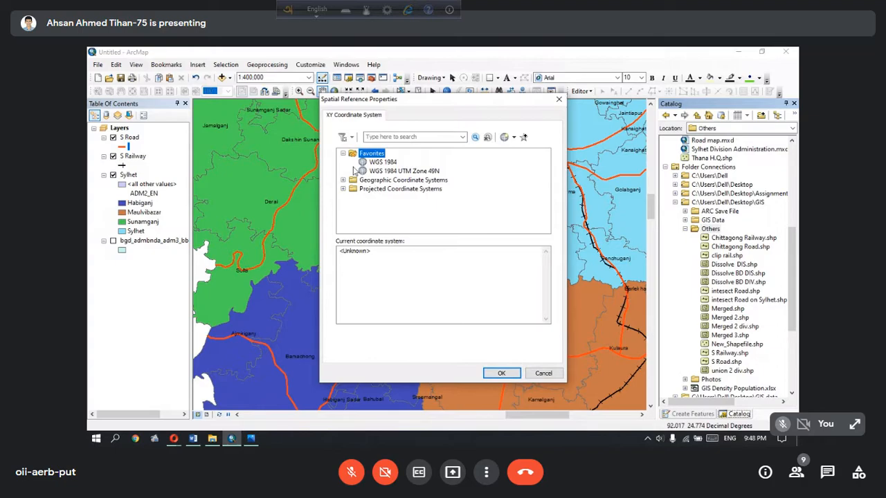
pyautogui.click(343, 157)
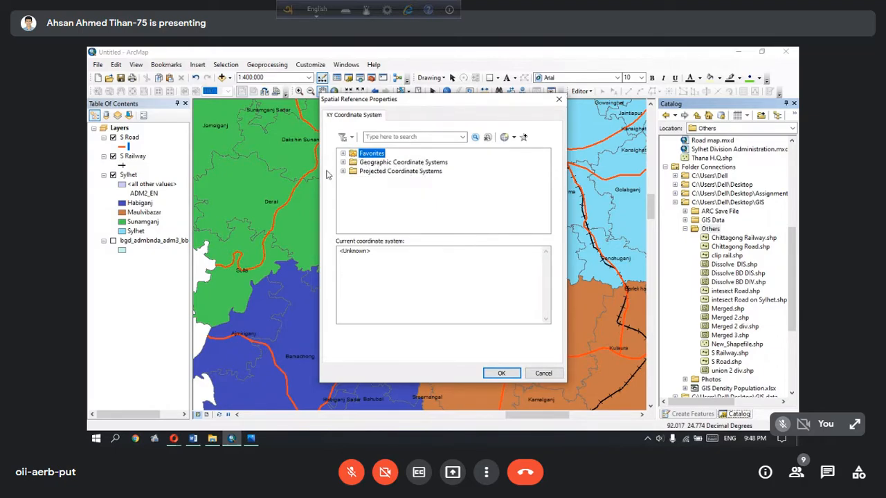
pyautogui.click(342, 162)
pyautogui.scroll(-3, 415, 183)
pyautogui.click(375, 216)
pyautogui.click(353, 215)
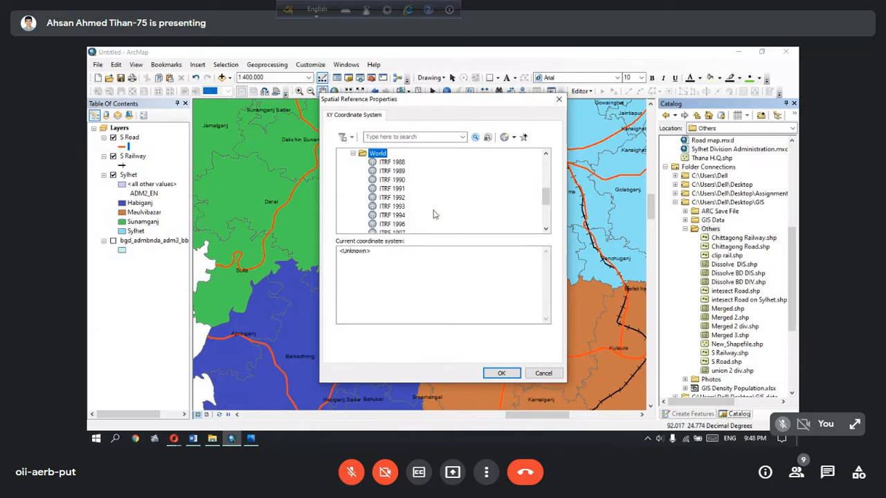
pyautogui.scroll(-2, 418, 169)
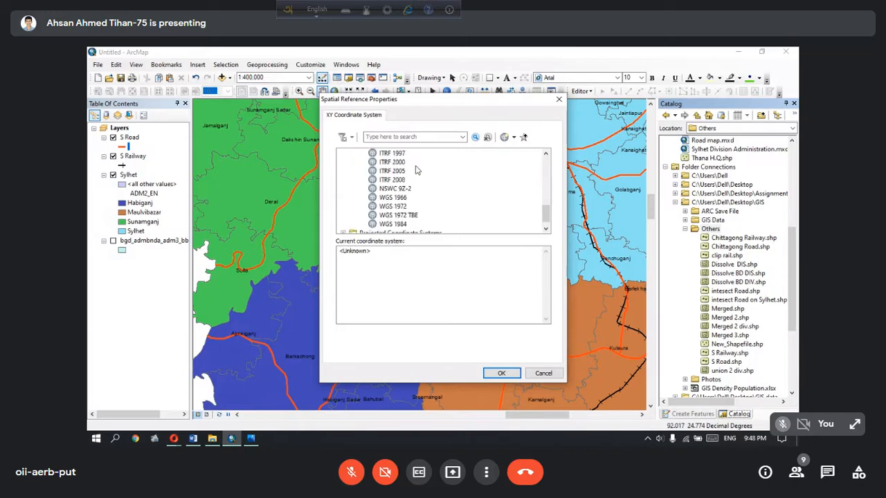
pyautogui.click(403, 226)
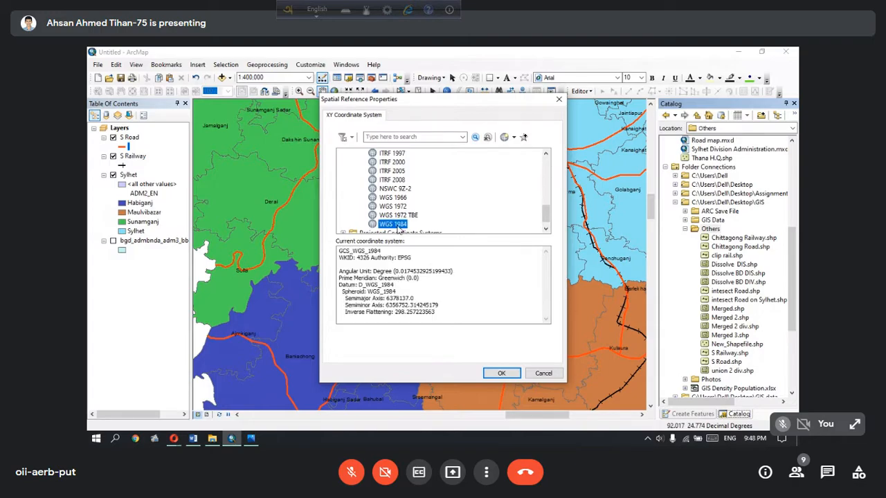
pyautogui.click(501, 373)
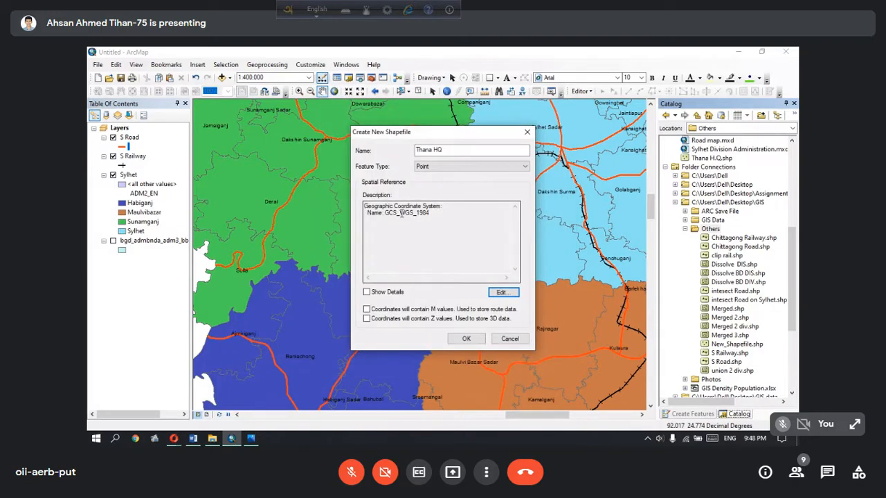
pyautogui.moveTo(440, 212); pyautogui.dragTo(334, 194)
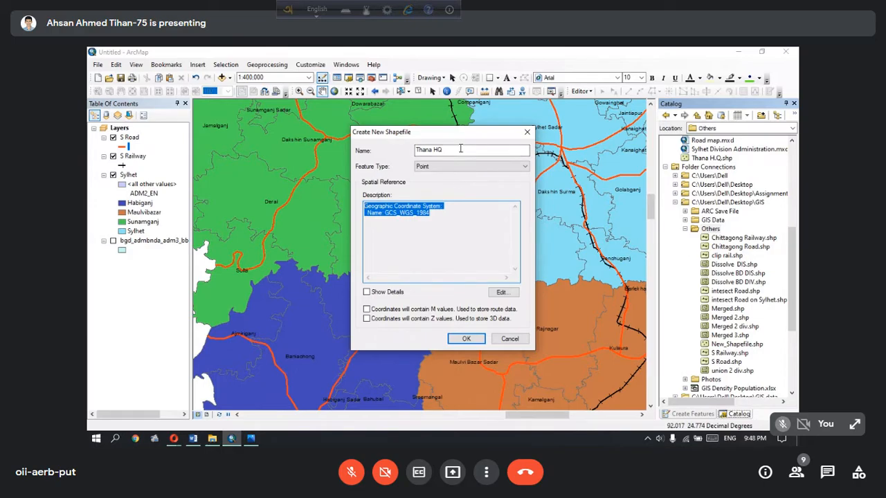
pyautogui.click(461, 339)
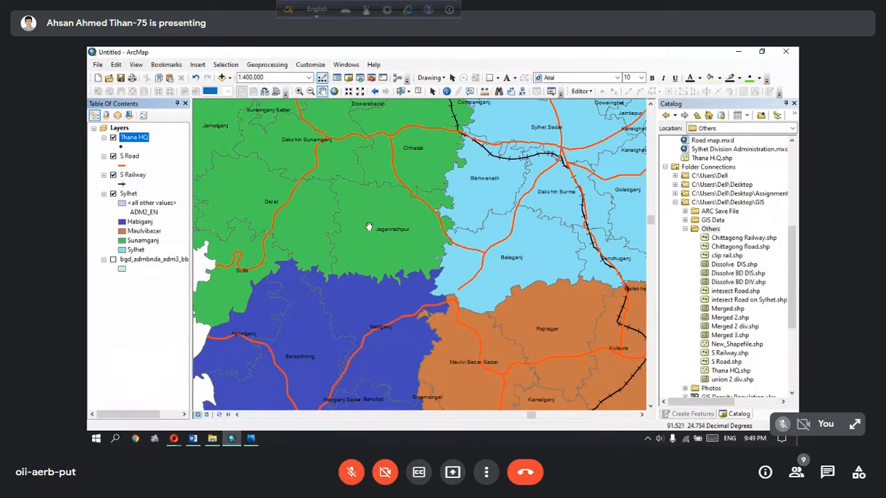
# Check the headquarters legend on the reference image in Photos and, back in ArcMap, start a point shapefile named District HQ in Others
pyautogui.click(258, 439)
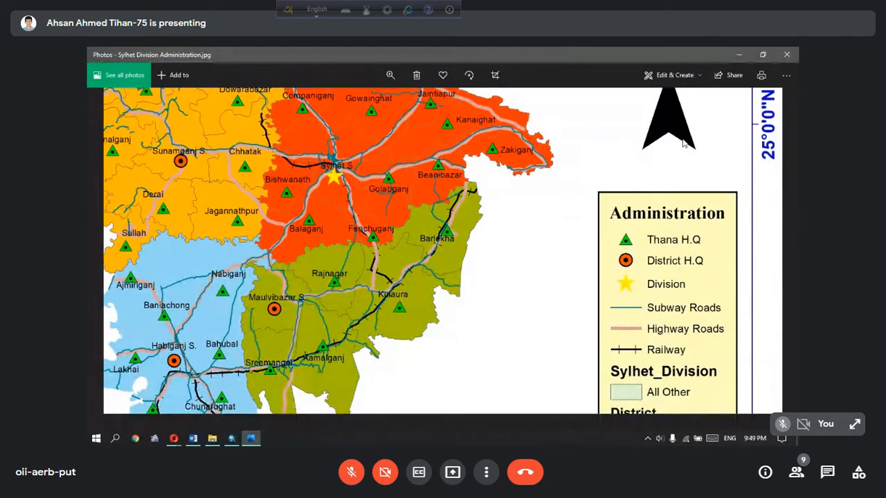
pyautogui.click(738, 54)
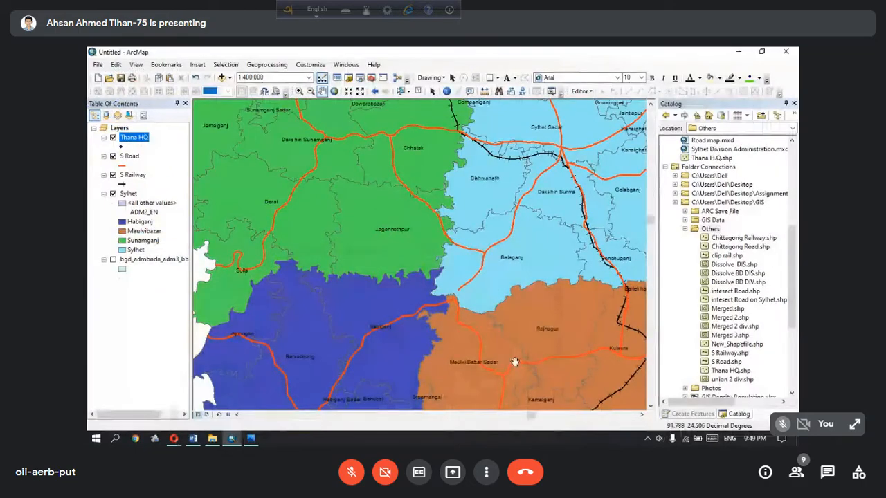
pyautogui.rightClick(716, 231)
pyautogui.moveTo(740, 294)
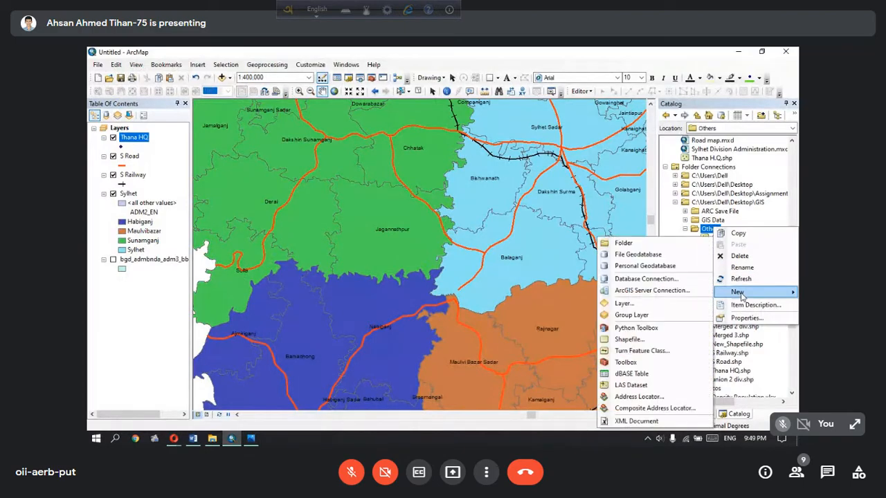
pyautogui.click(628, 339)
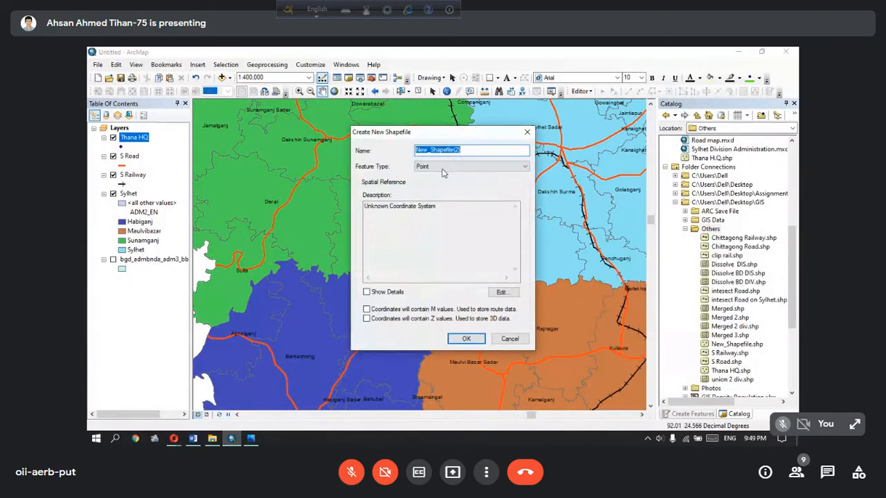
pyautogui.write('District HQ')
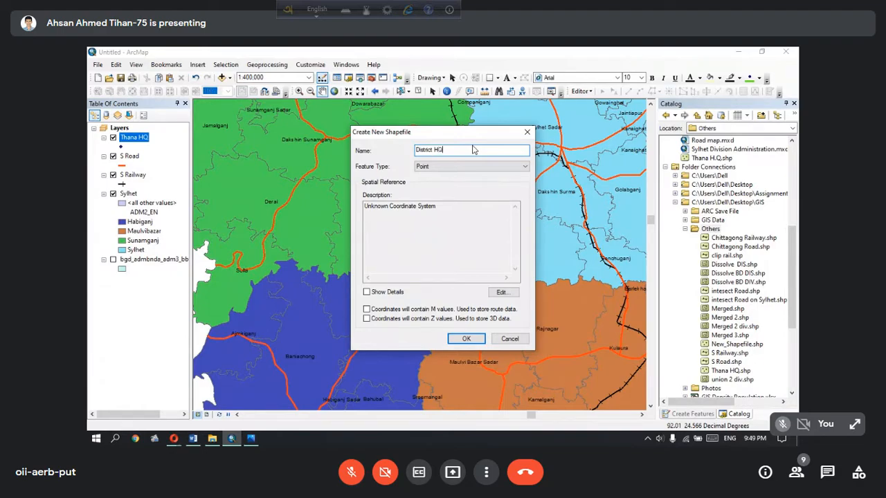
# Select the WGS 1984 geographic coordinate system from the World group for the District HQ shapefile
pyautogui.click(501, 292)
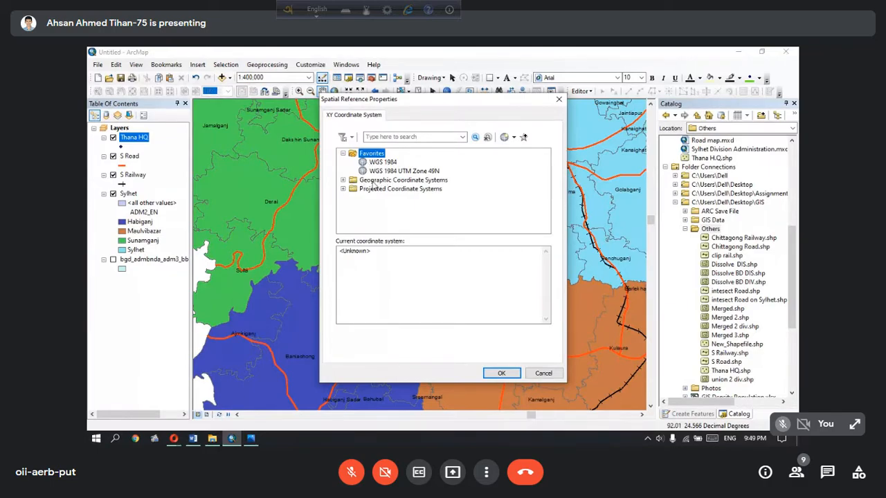
pyautogui.click(375, 184)
pyautogui.click(343, 180)
pyautogui.scroll(-3, 393, 207)
pyautogui.doubleClick(387, 215)
pyautogui.scroll(-5, 397, 218)
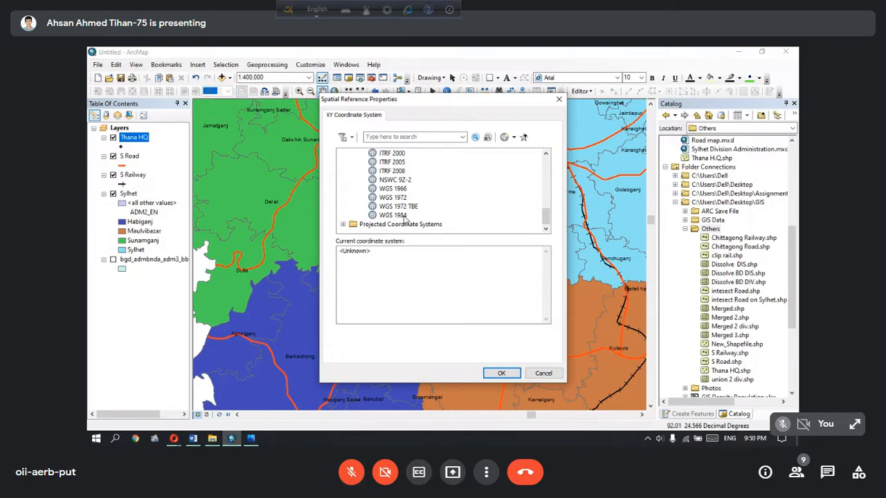
pyautogui.click(405, 217)
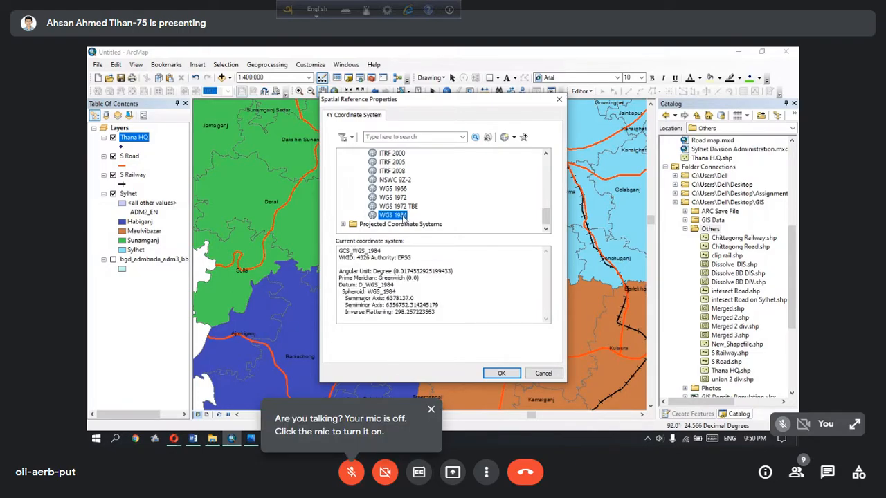
# Add the WGS 1972 TBE coordinate system to Favorites in the spatial reference settings
pyautogui.rightClick(404, 218)
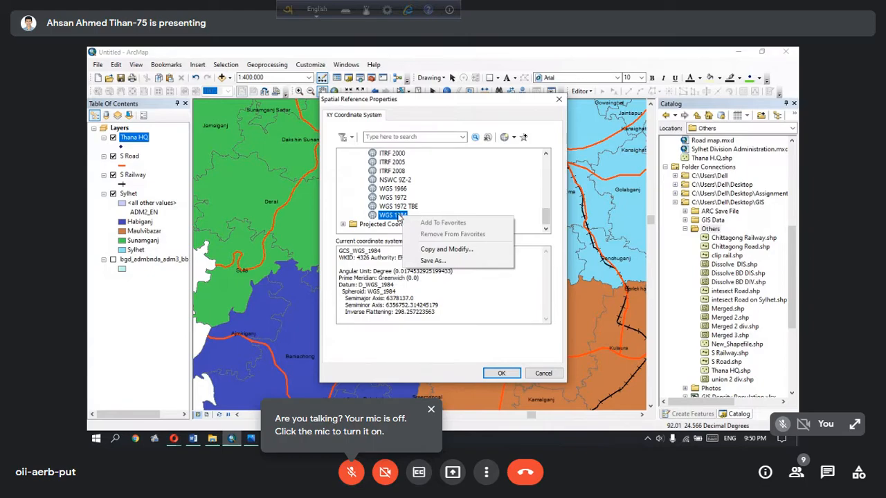
pyautogui.click(384, 206)
pyautogui.rightClick(387, 206)
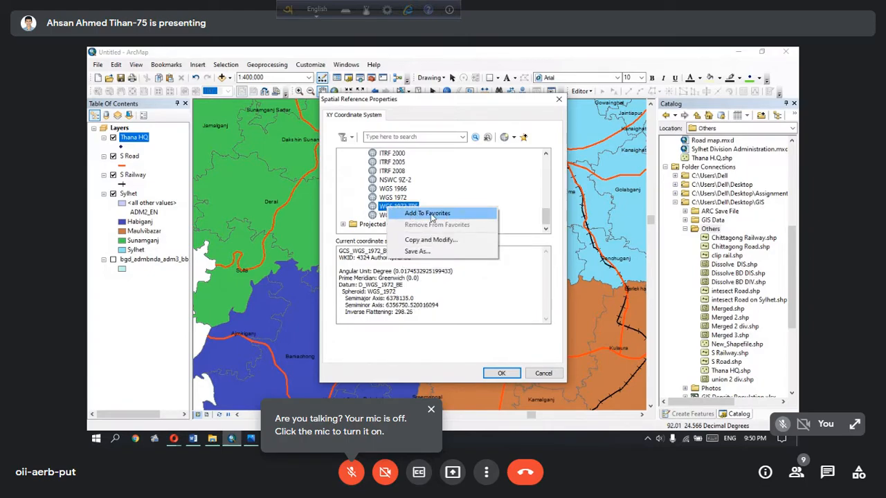
pyautogui.click(407, 210)
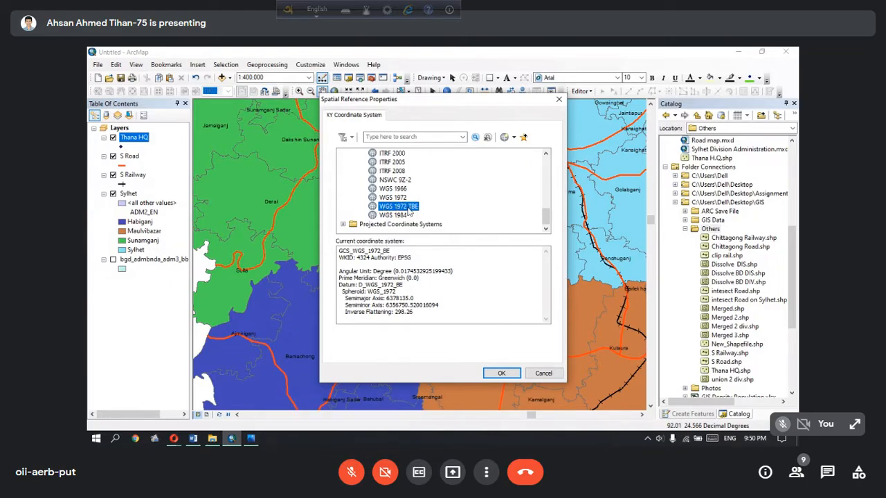
pyautogui.rightClick(393, 206)
pyautogui.click(415, 210)
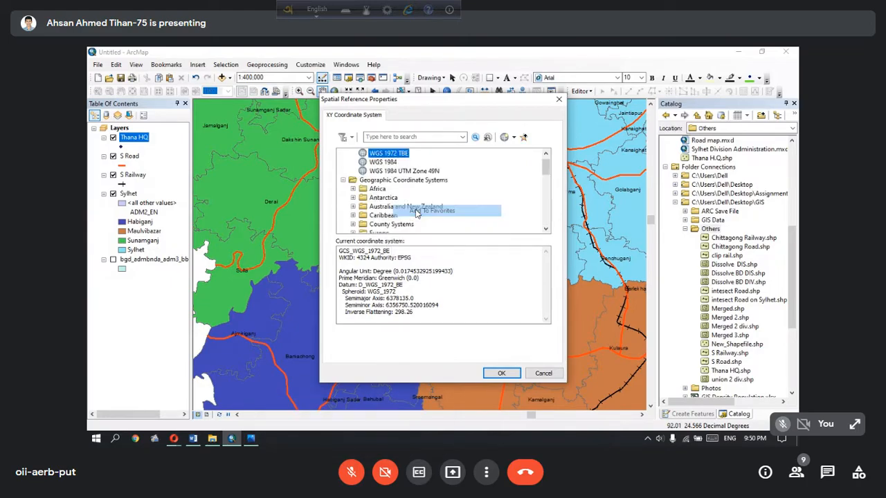
# Reselect WGS 1984 from Favorites and remove WGS 1972 TBE from the Favorites group
pyautogui.scroll(1, 376, 168)
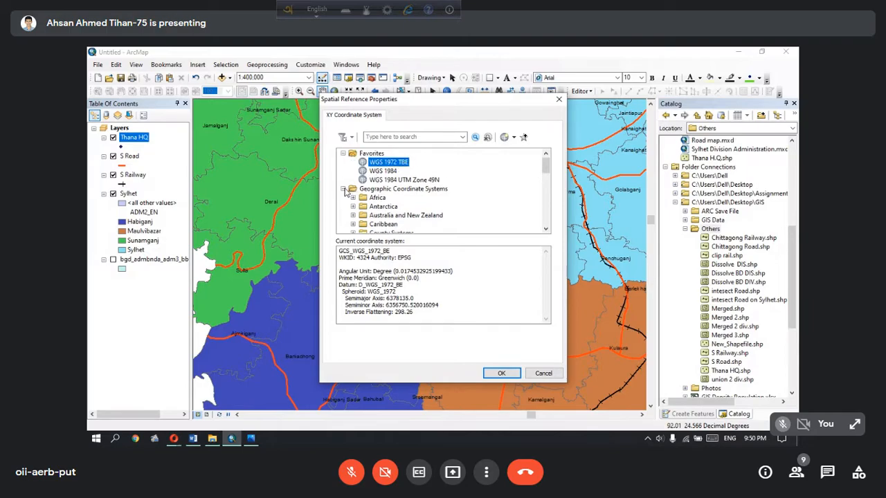
pyautogui.click(343, 189)
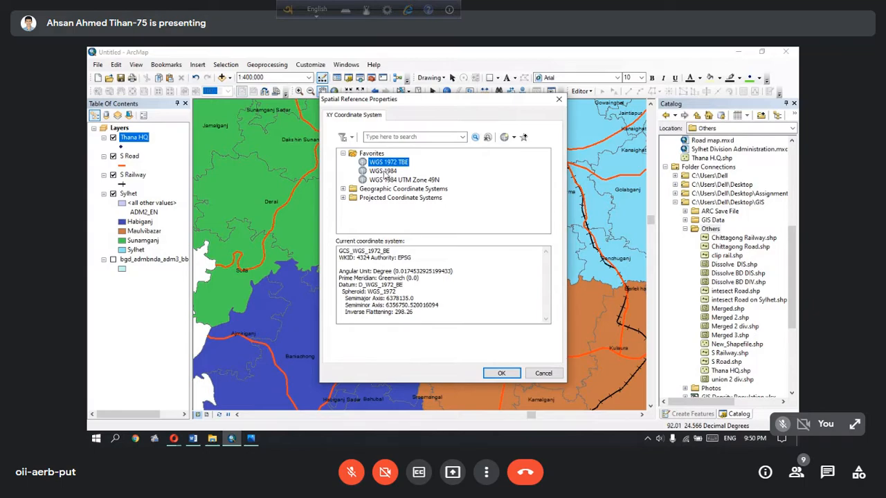
pyautogui.click(384, 171)
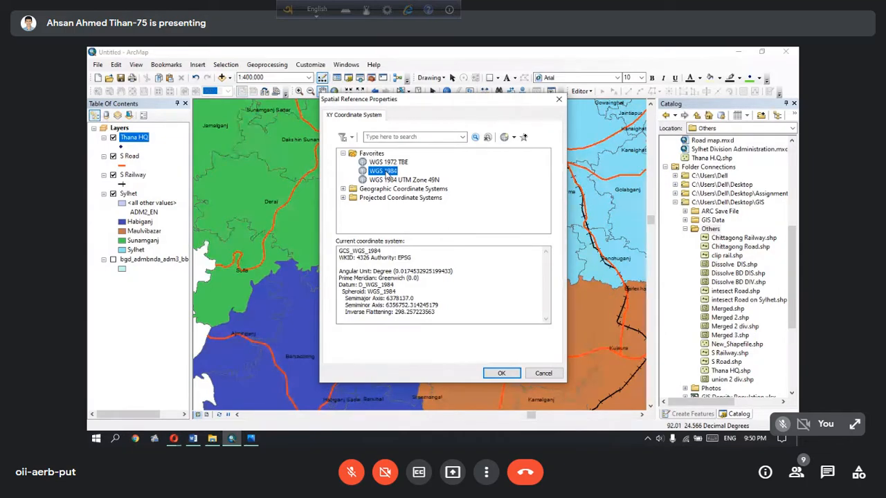
pyautogui.rightClick(412, 161)
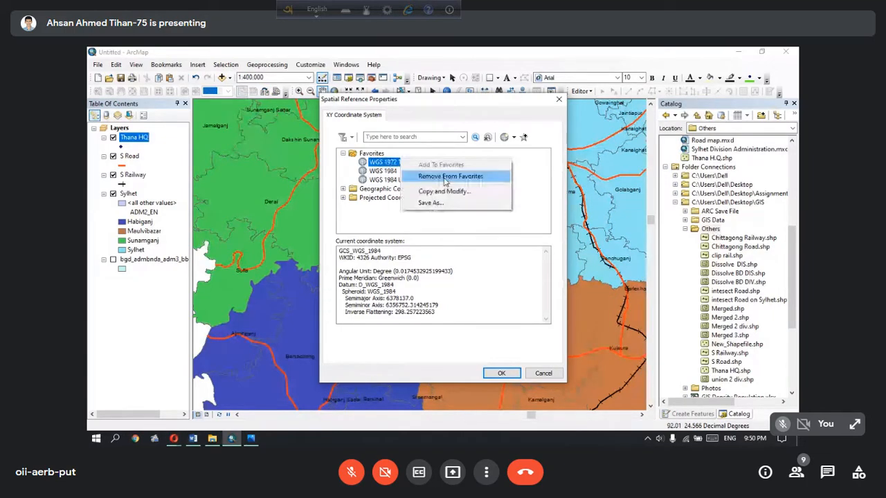
pyautogui.click(444, 177)
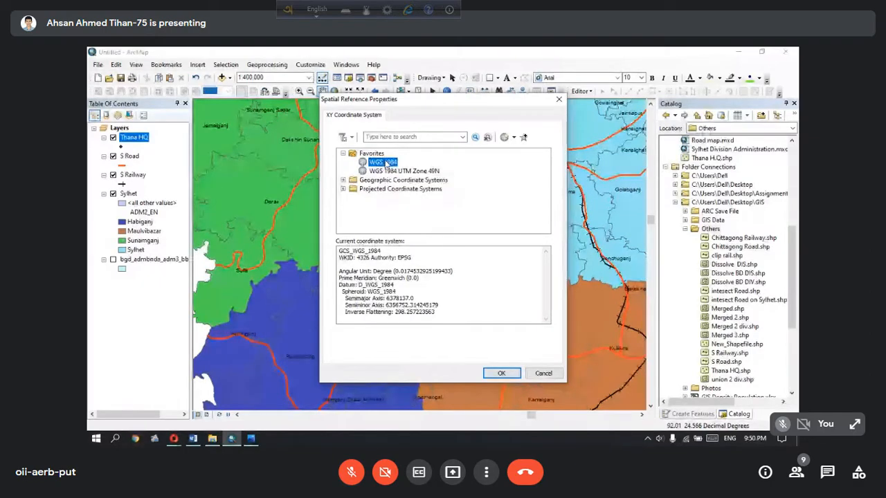
# Accept the WGS 1984 spatial reference and create the District HQ point shapefile
pyautogui.press('Return')
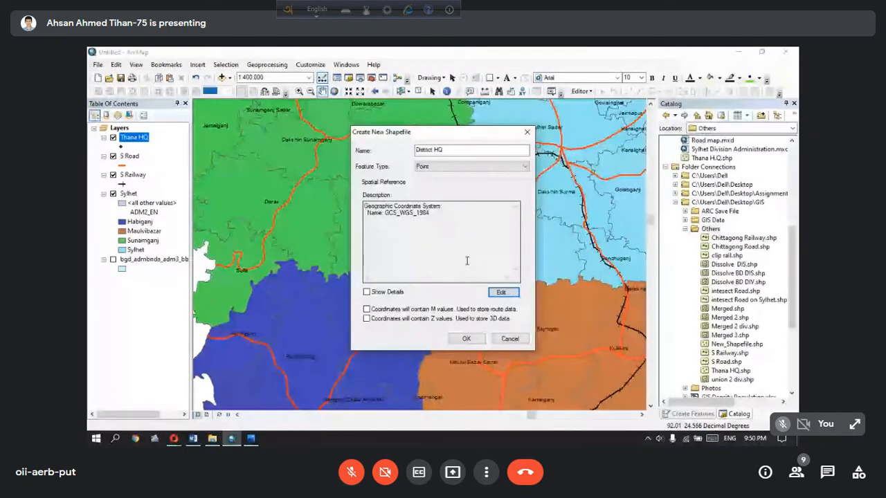
pyautogui.moveTo(467, 261); pyautogui.dragTo(458, 164)
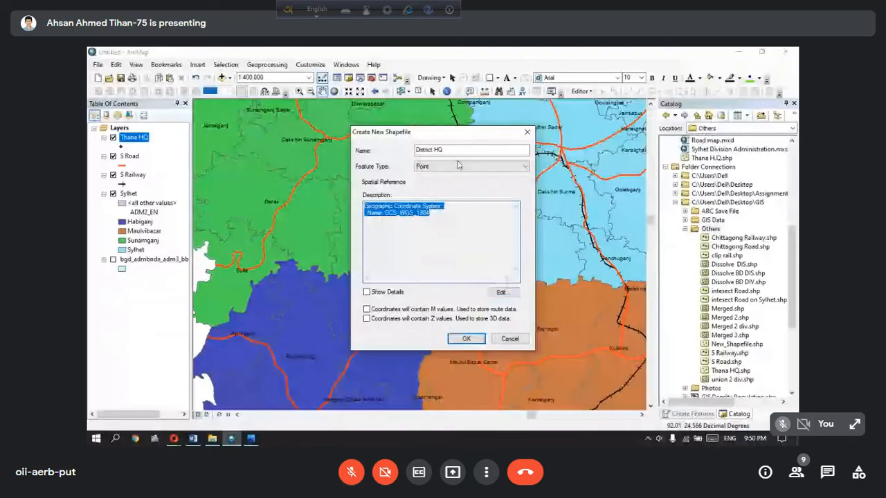
pyautogui.click(466, 338)
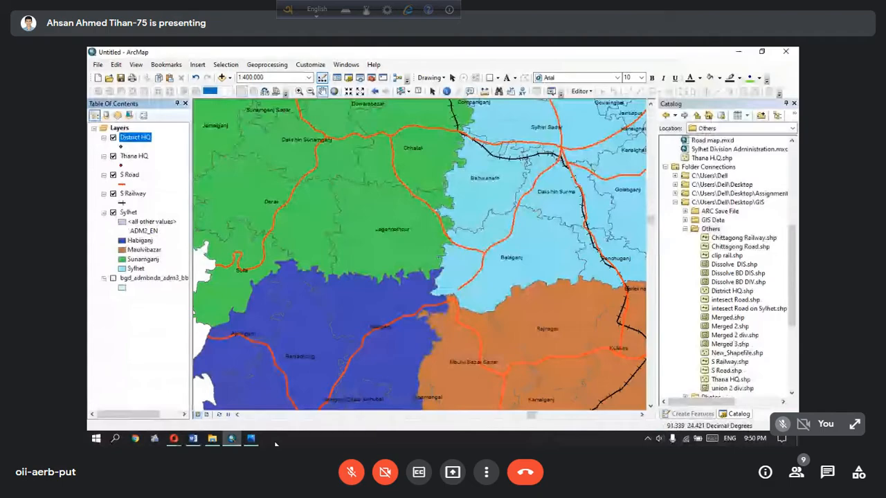
# Check the reference legend in Photos and, back in ArcMap, start a point shapefile named Division in the Others folder
pyautogui.click(251, 438)
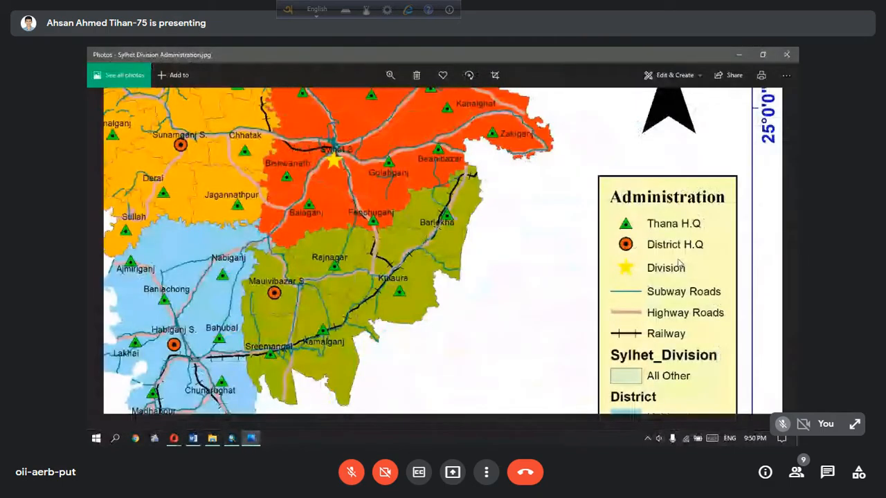
pyautogui.hotkey('alt', 'Tab')
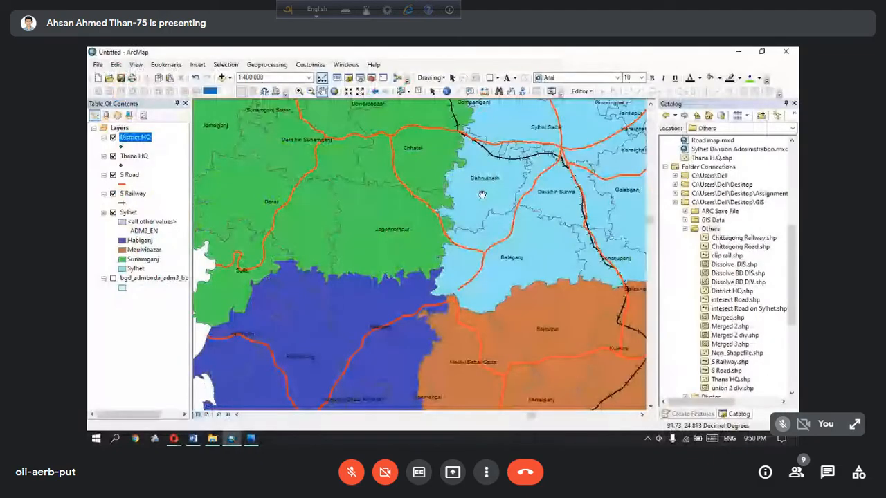
pyautogui.rightClick(711, 229)
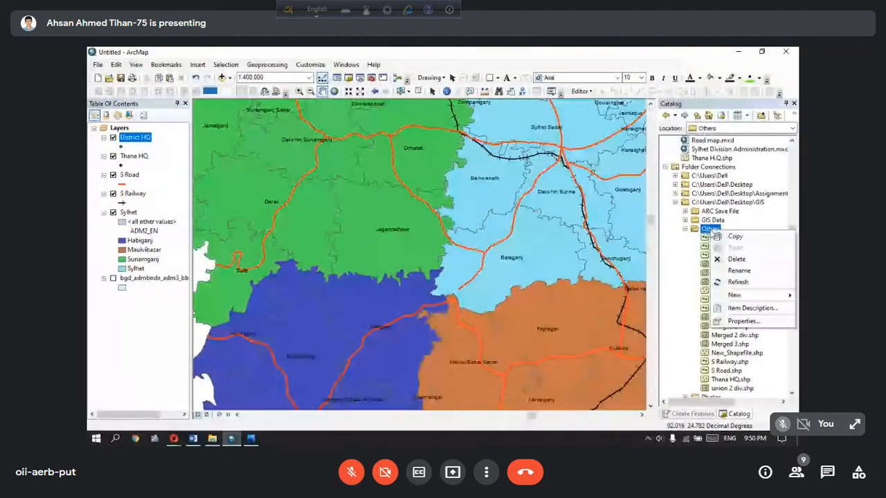
pyautogui.moveTo(735, 295)
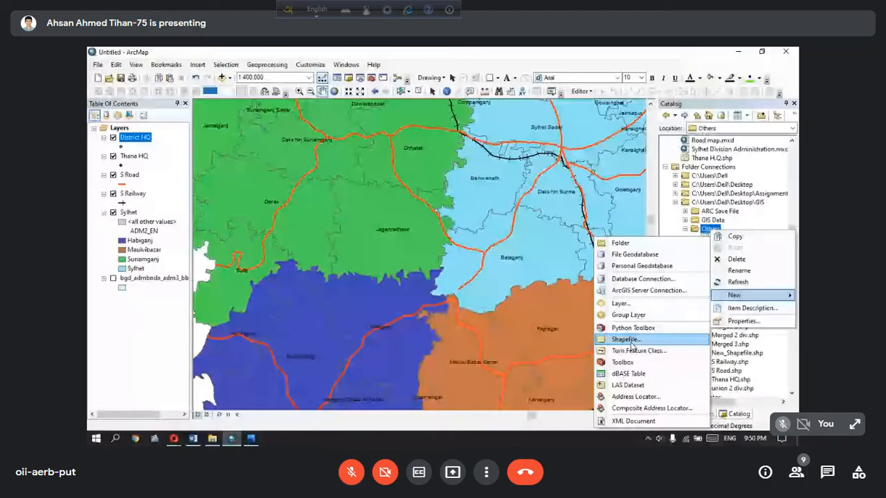
pyautogui.click(629, 339)
pyautogui.write('Division')
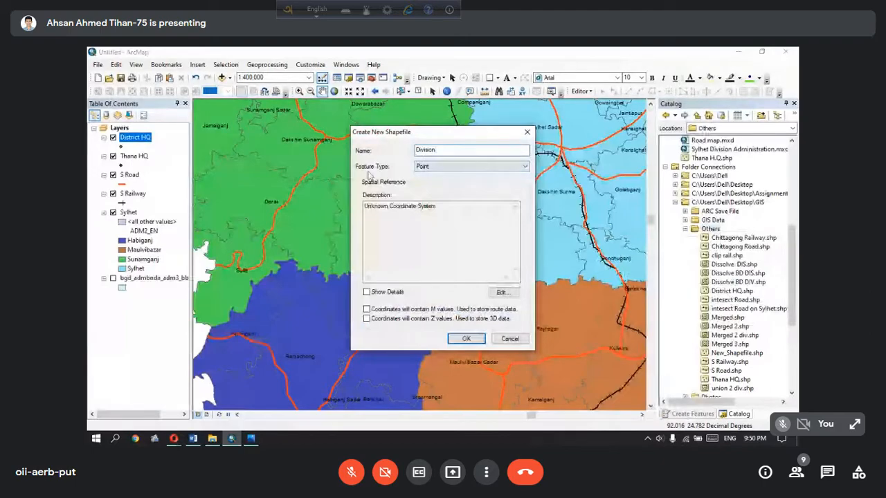
pyautogui.click(445, 168)
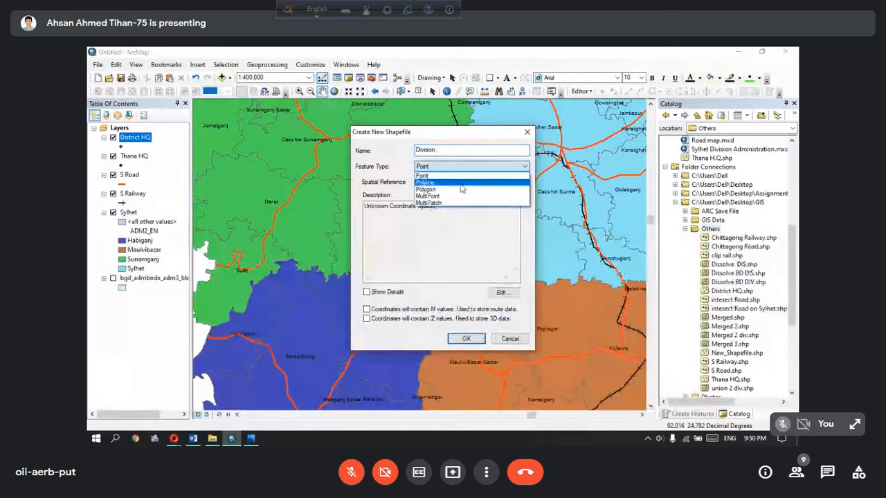
pyautogui.click(429, 174)
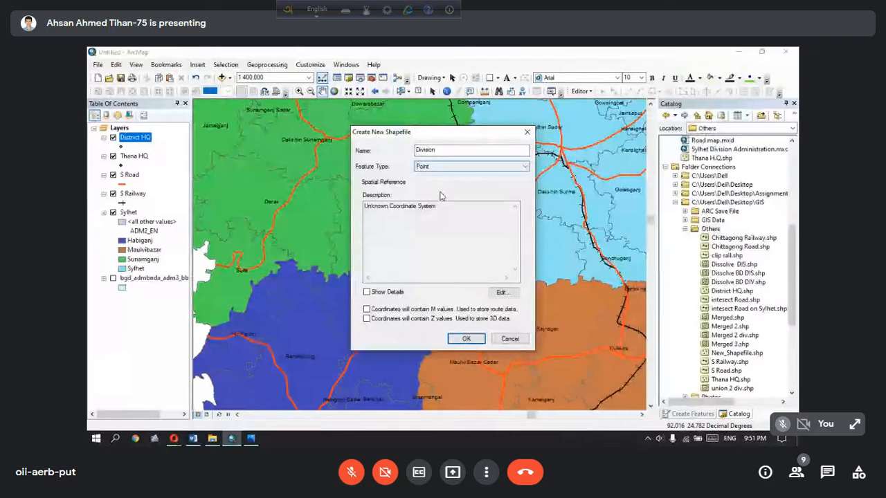
# Assign WGS 1984 from Favorites to the Division shapefile and create it
pyautogui.click(515, 296)
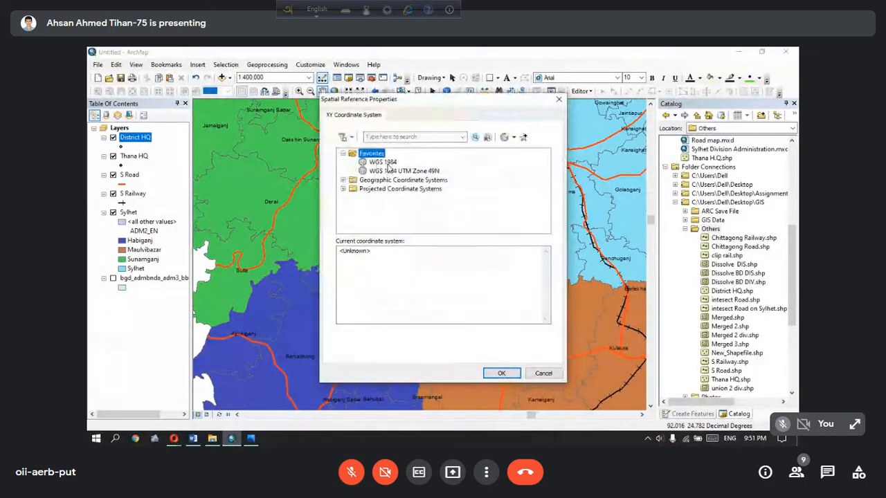
pyautogui.click(386, 163)
pyautogui.click(500, 373)
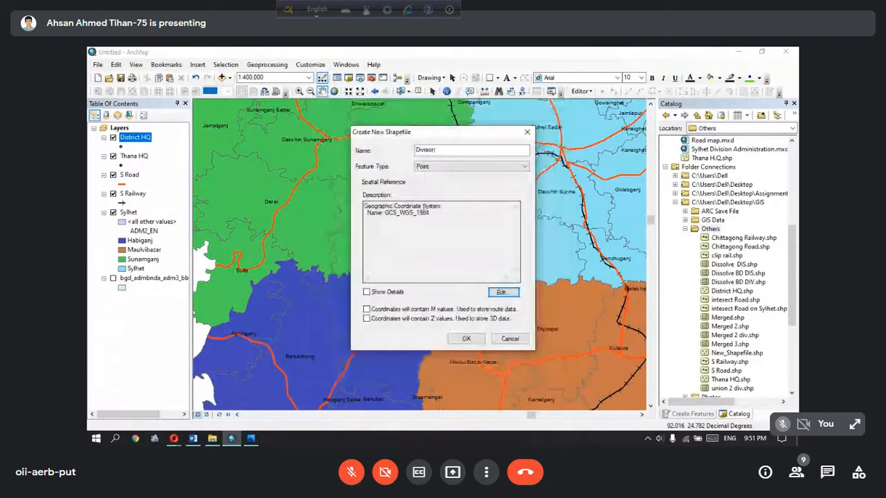
pyautogui.moveTo(431, 216); pyautogui.dragTo(364, 206)
pyautogui.click(466, 339)
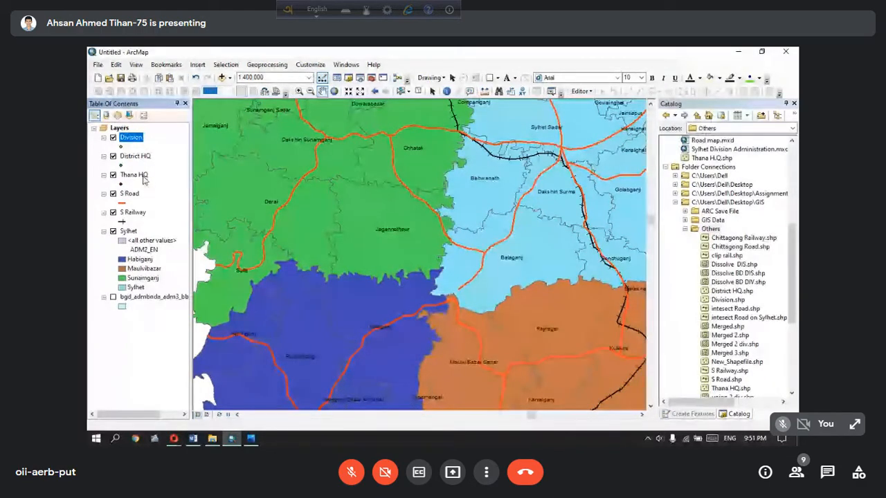
# Review the Thana HQ, District HQ and Division layers and reframe the map on Sylhet Division at 1:750,000
pyautogui.click(138, 177)
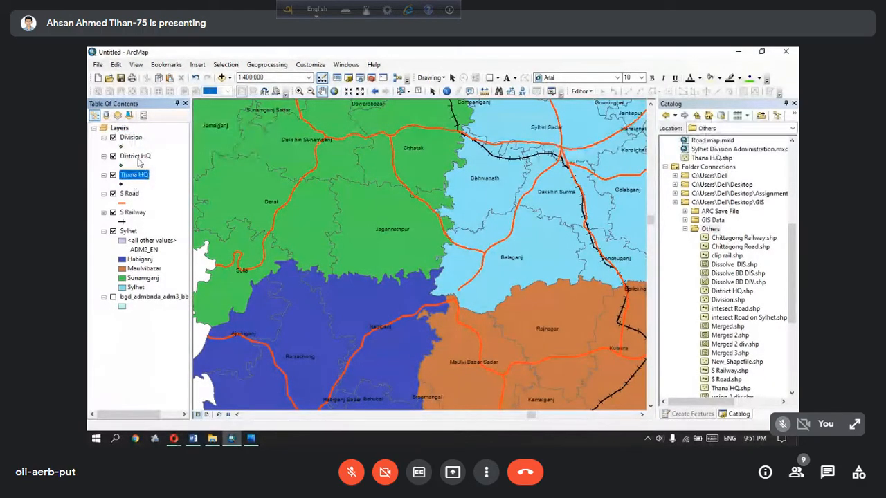
pyautogui.click(137, 158)
pyautogui.click(131, 138)
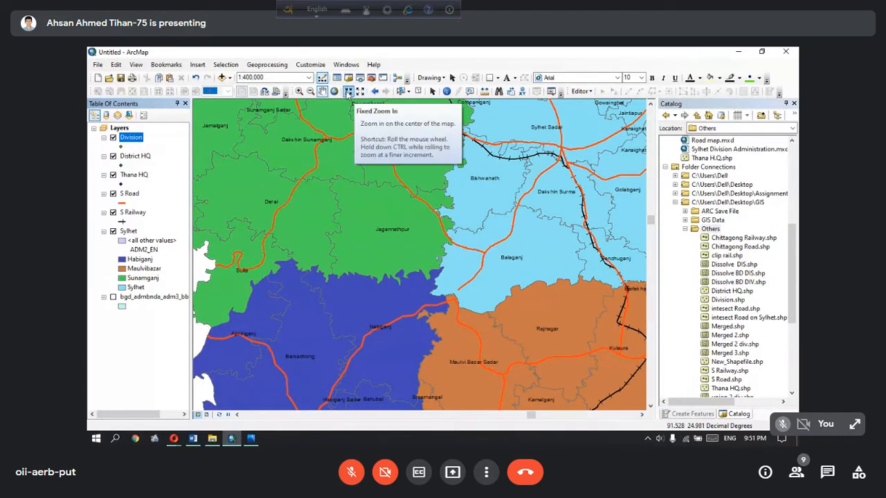
pyautogui.click(335, 92)
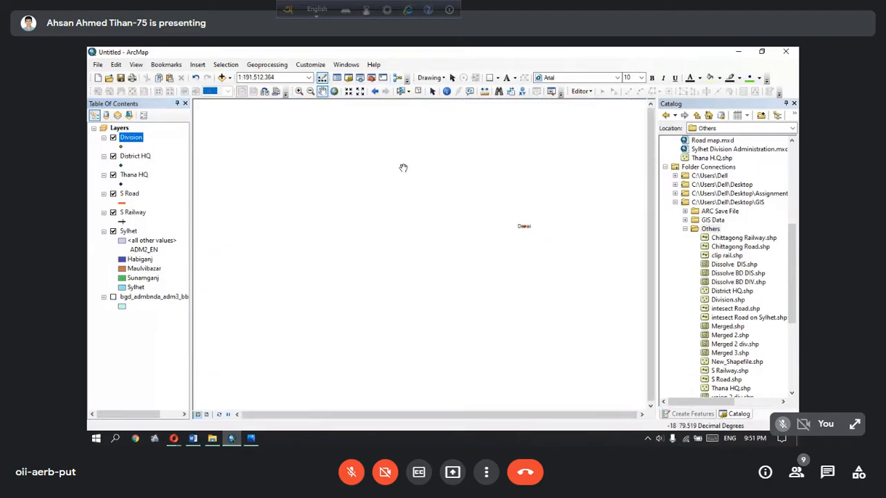
pyautogui.click(349, 92)
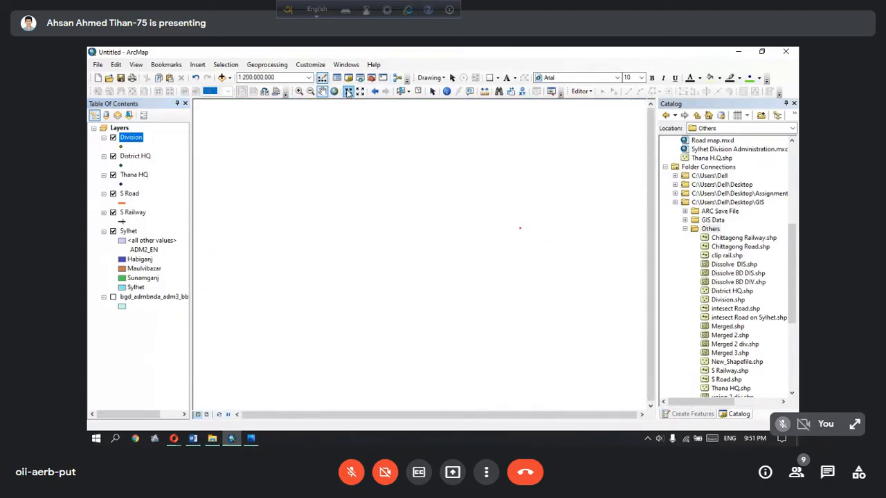
pyautogui.click(348, 93)
pyautogui.moveTo(482, 191); pyautogui.dragTo(337, 248)
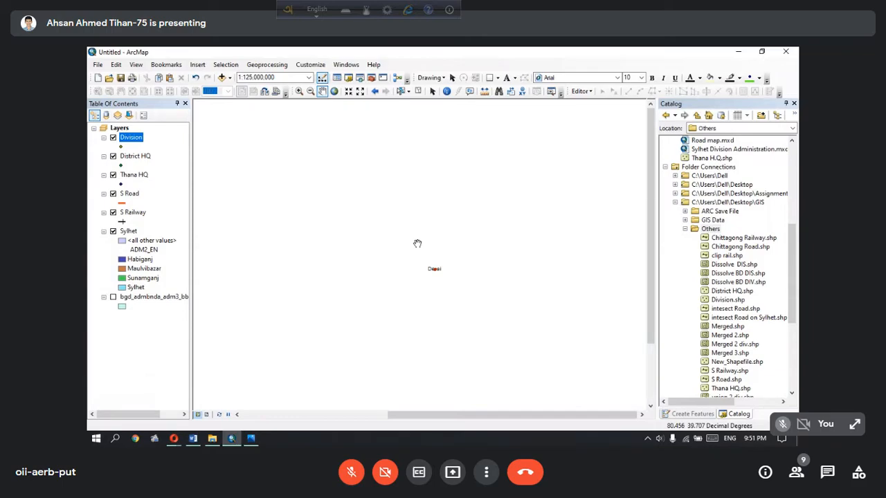
pyautogui.click(348, 94)
pyautogui.scroll(-8, 412, 234)
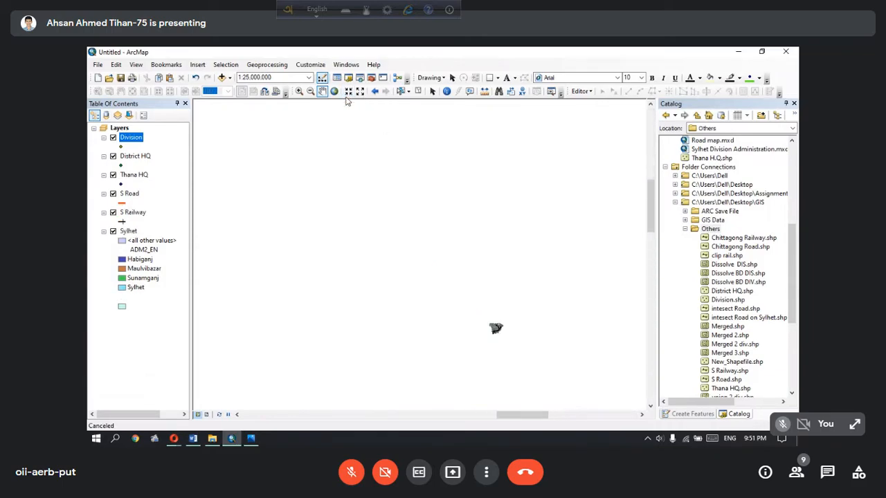
pyautogui.click(348, 92)
pyautogui.scroll(-8, 448, 195)
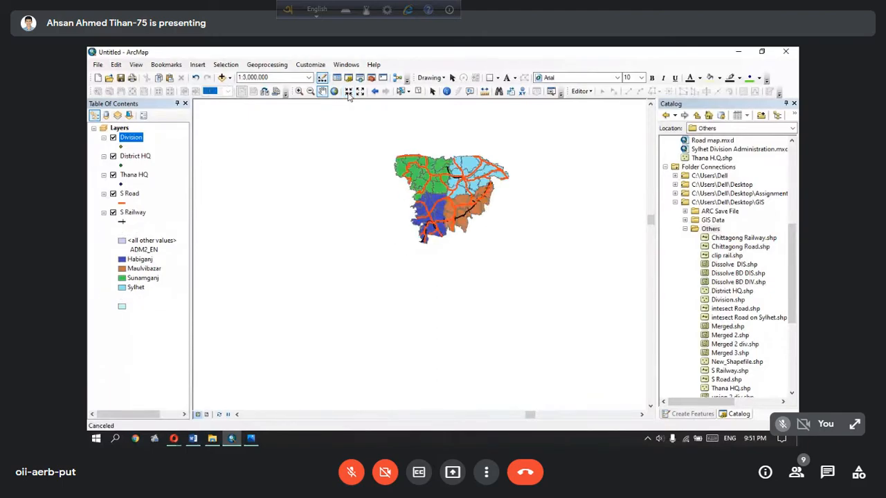
pyautogui.scroll(-4, 447, 194)
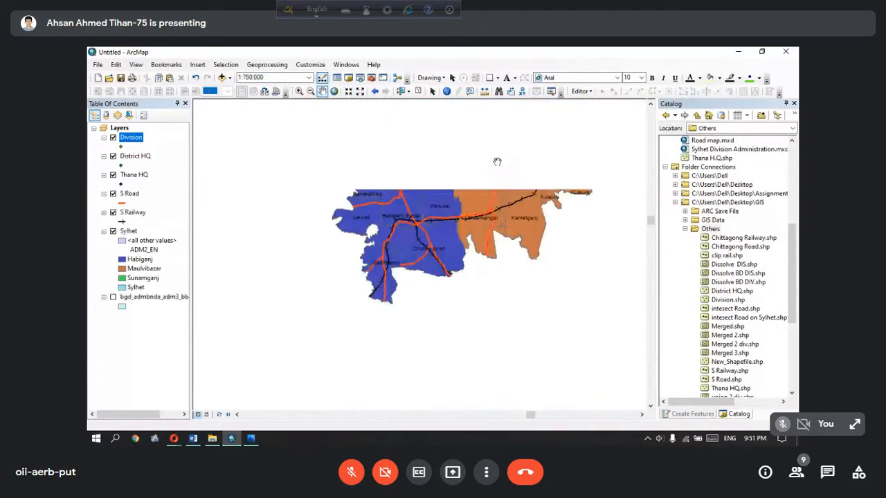
pyautogui.moveTo(498, 191); pyautogui.dragTo(429, 302)
pyautogui.moveTo(447, 249); pyautogui.dragTo(476, 296)
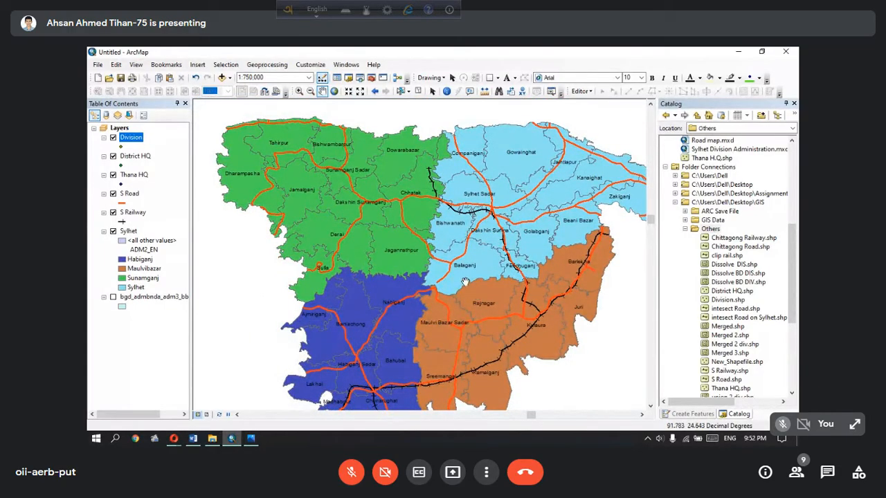
# Switch to Photos and examine where the thana, district and division symbols sit on the reference map
pyautogui.click(251, 438)
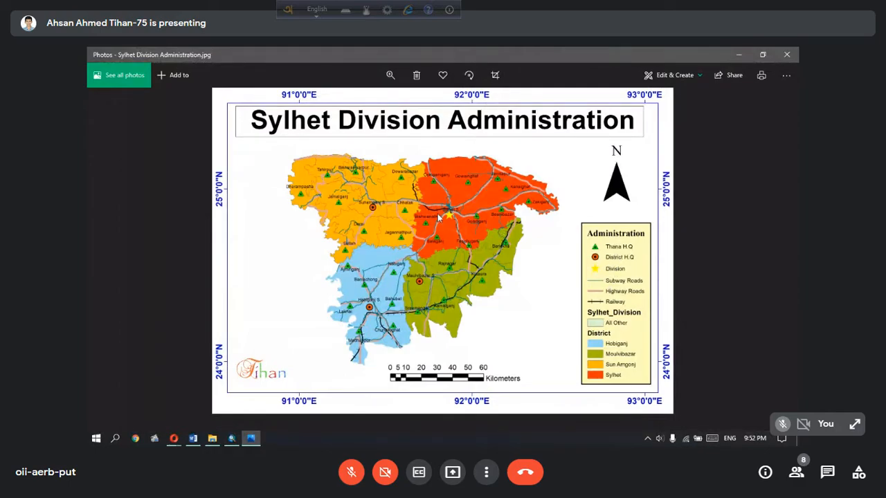
pyautogui.scroll(3, 438, 215)
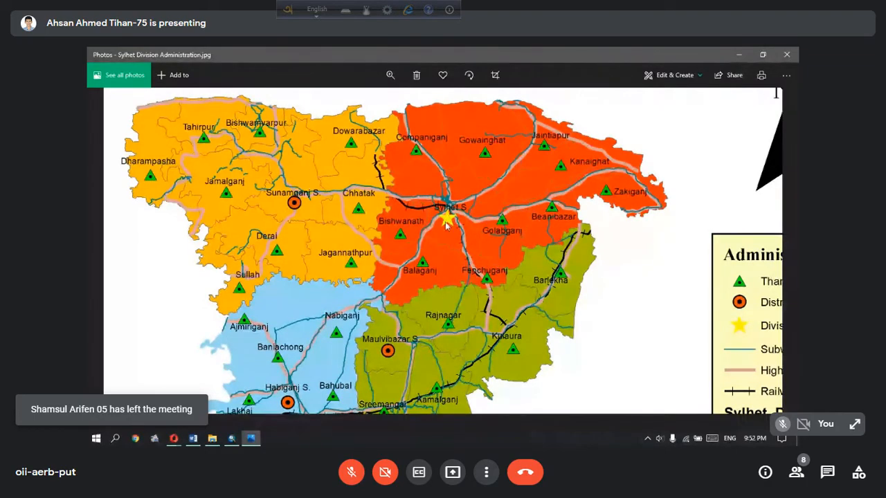
pyautogui.moveTo(454, 236); pyautogui.dragTo(419, 230)
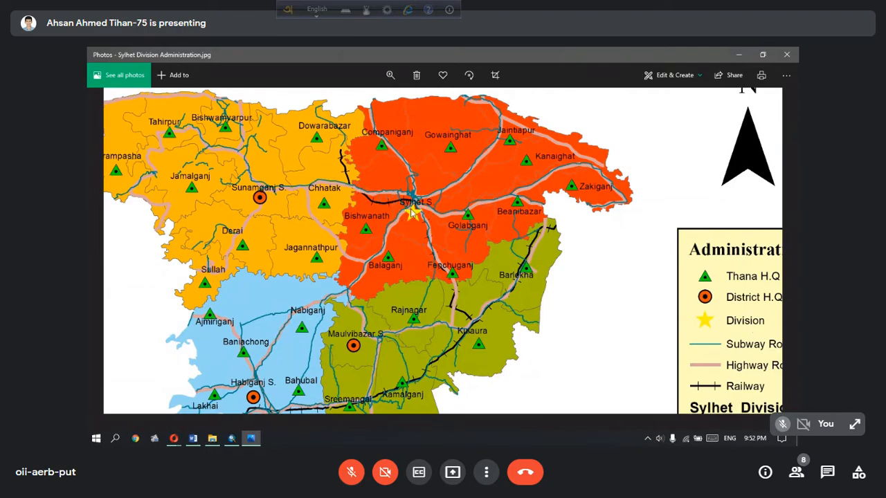
pyautogui.moveTo(408, 213); pyautogui.dragTo(422, 170)
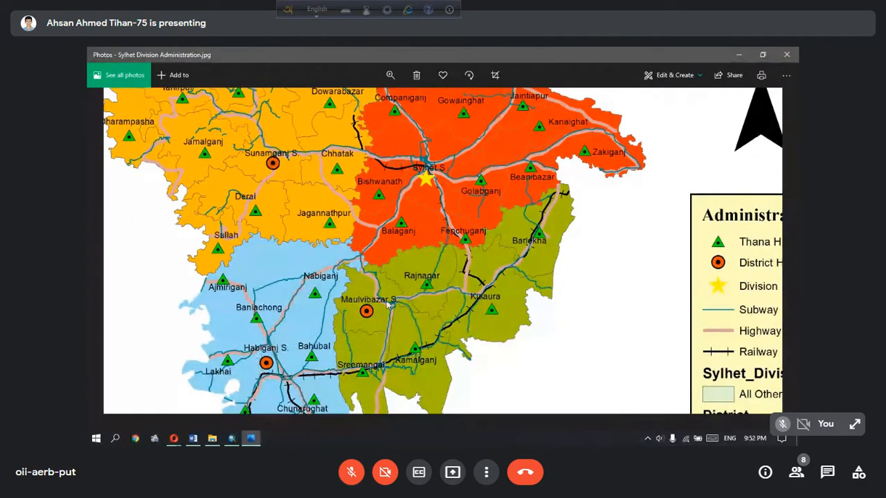
# Compare the point symbols across the reference map's districts with its Administration legend and return to ArcMap
pyautogui.moveTo(690, 262); pyautogui.dragTo(655, 285)
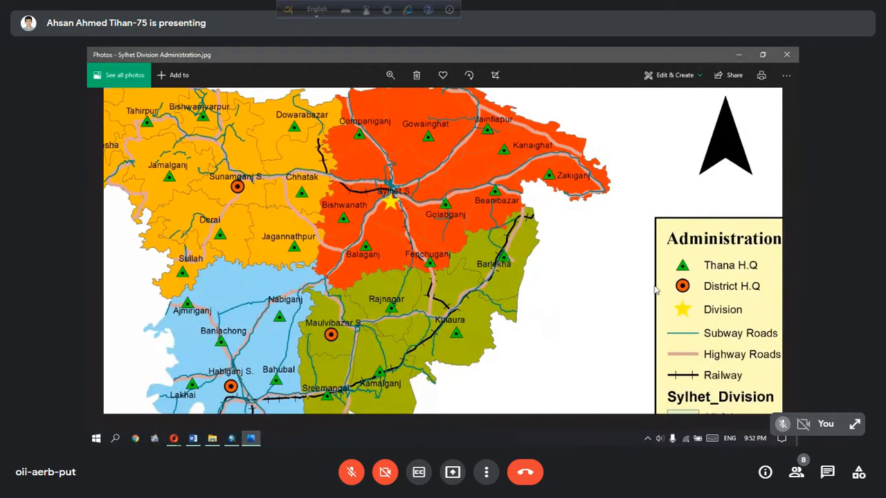
pyautogui.moveTo(422, 182); pyautogui.dragTo(451, 223)
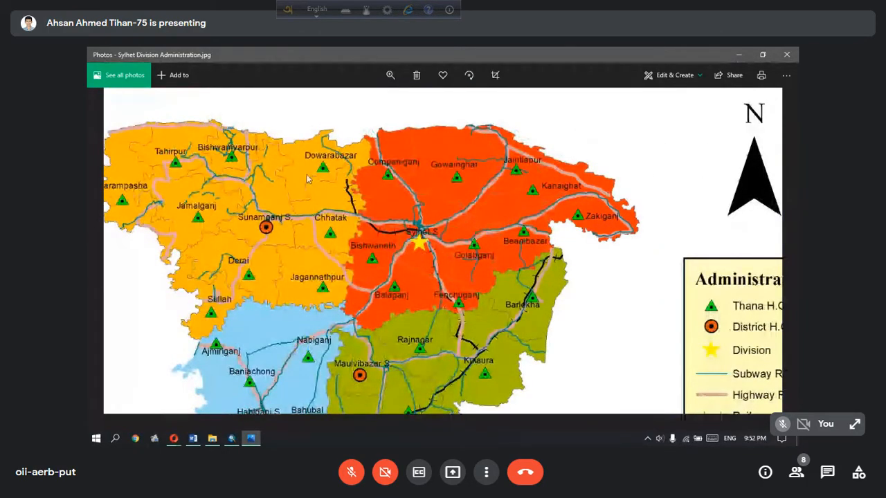
pyautogui.moveTo(658, 307); pyautogui.dragTo(621, 241)
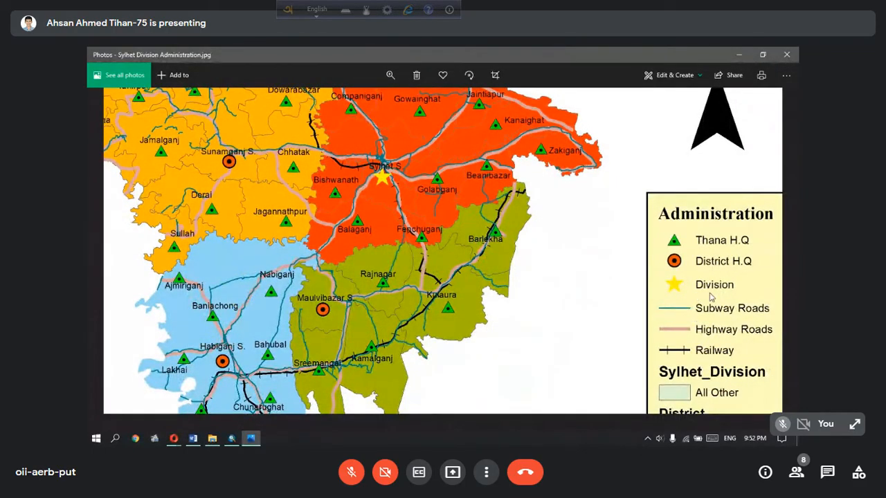
pyautogui.click(738, 58)
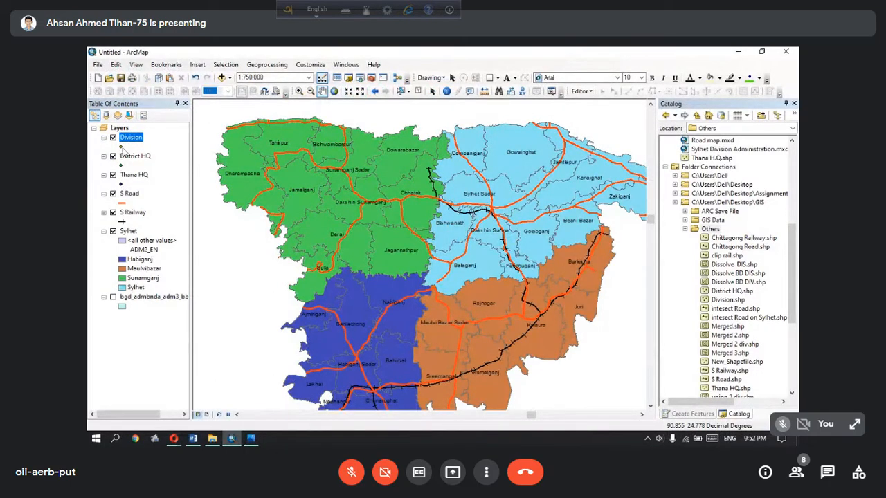
# Assign the Star 3 marker symbol to the Division layer, consulting the reference map in Photos for the matching symbol
pyautogui.click(121, 148)
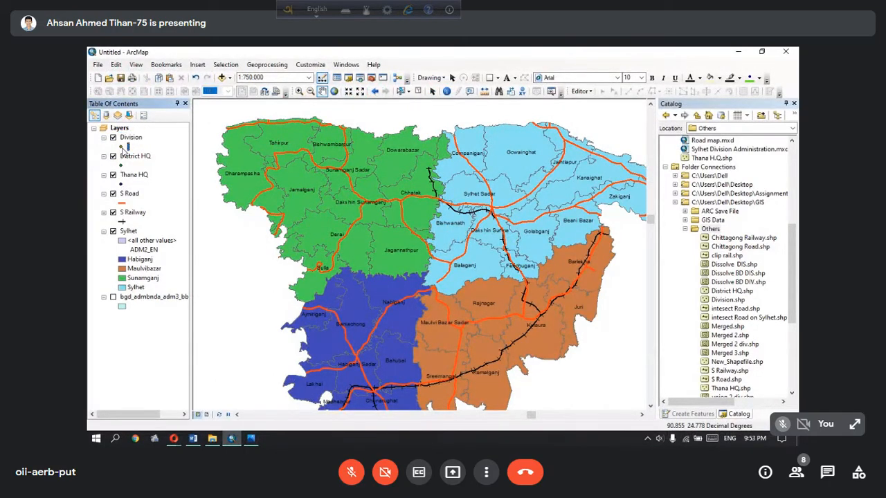
pyautogui.click(125, 148)
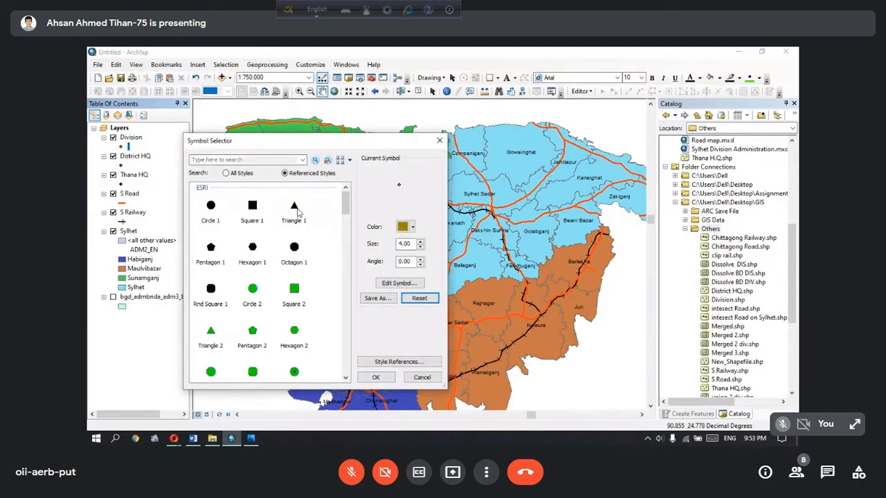
pyautogui.scroll(-3, 288, 288)
pyautogui.scroll(-3, 290, 289)
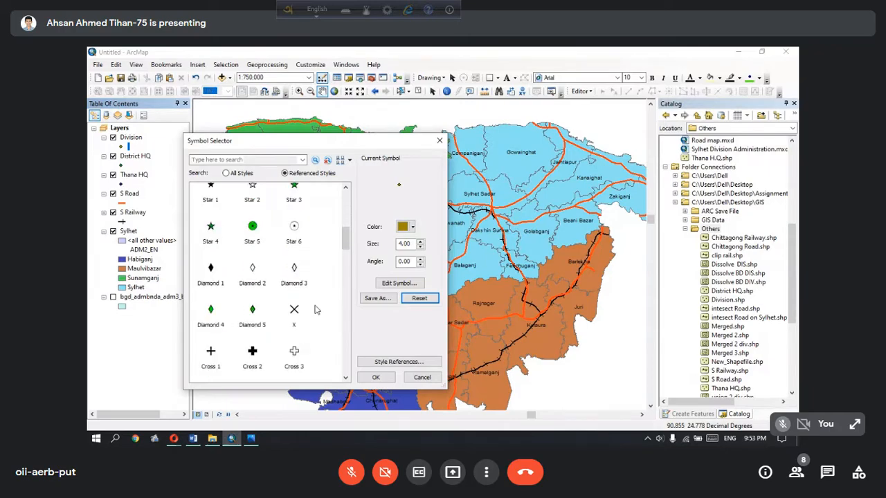
pyautogui.scroll(2, 322, 311)
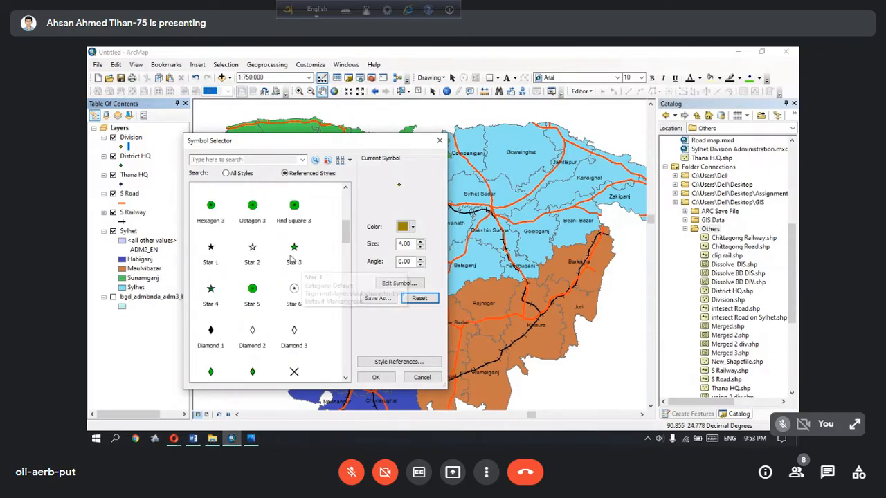
pyautogui.click(294, 248)
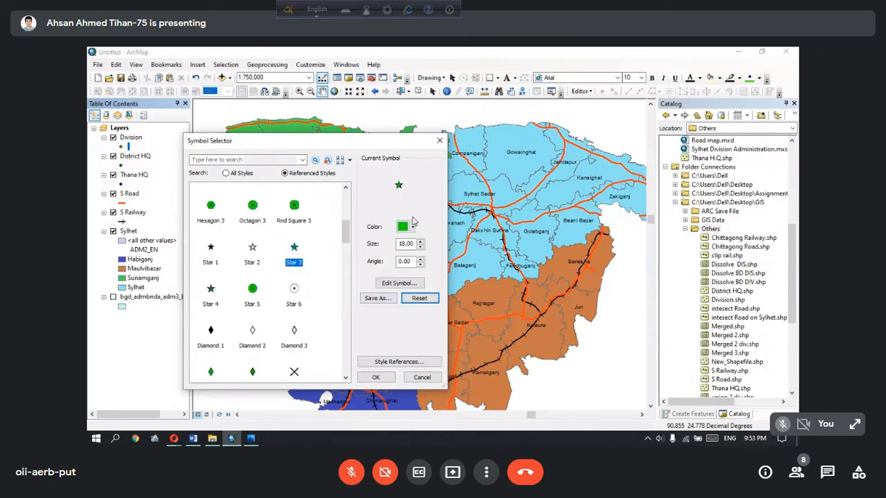
pyautogui.click(253, 441)
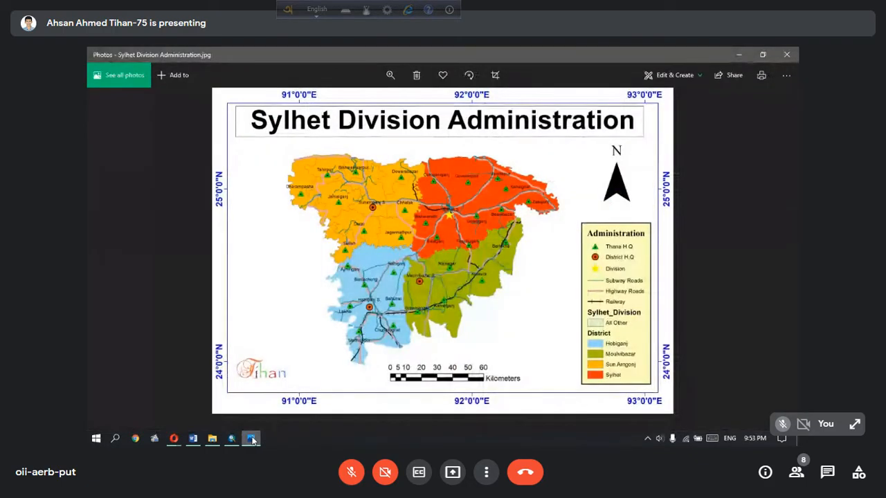
pyautogui.click(253, 440)
pyautogui.moveTo(332, 141); pyautogui.dragTo(245, 285)
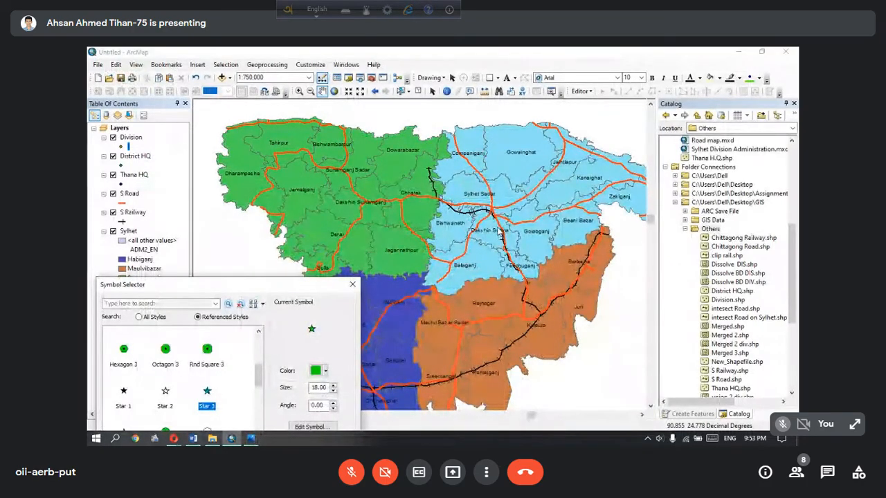
pyautogui.moveTo(320, 286); pyautogui.dragTo(335, 160)
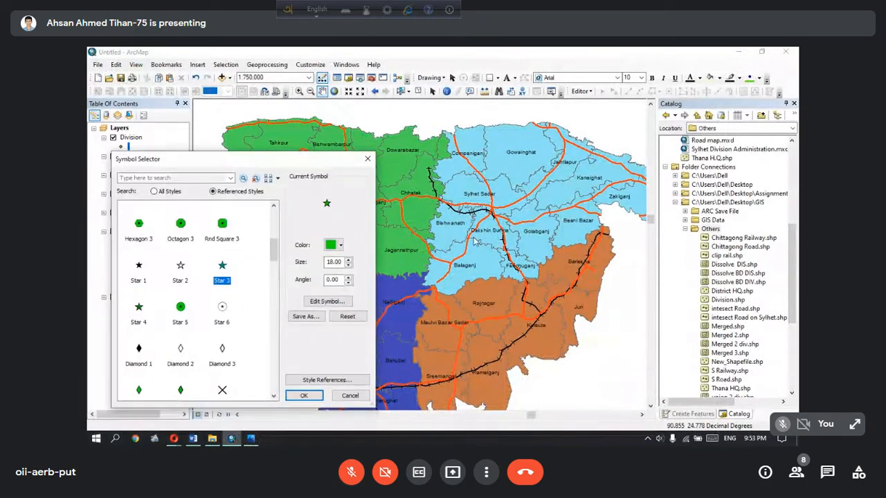
pyautogui.moveTo(259, 166); pyautogui.dragTo(297, 137)
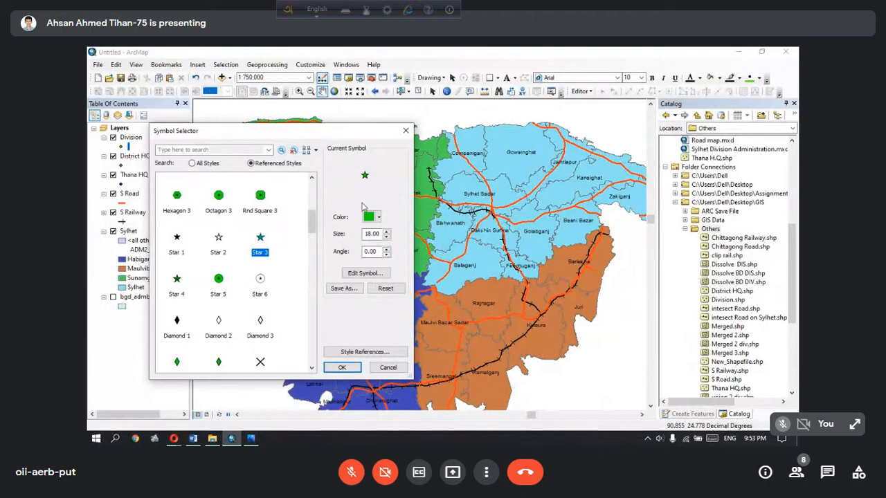
pyautogui.click(343, 367)
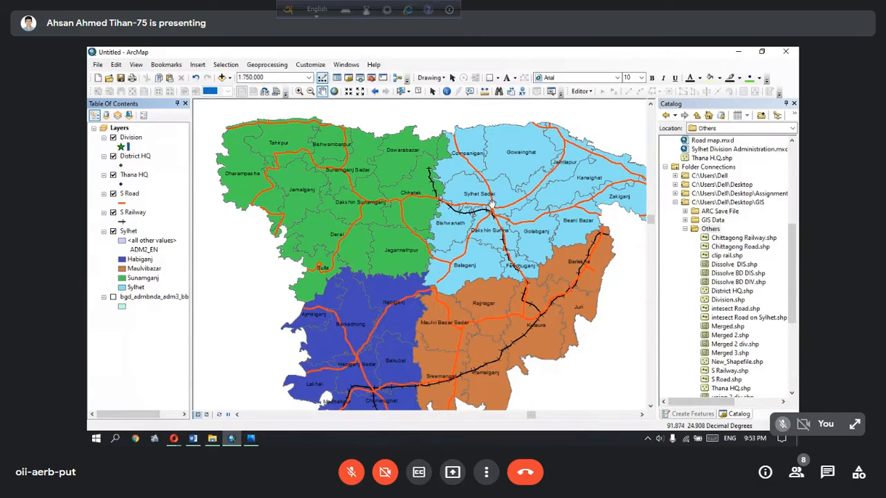
# Start an edit session on the Division layer and choose the Division template for point creation
pyautogui.scroll(-2, 490, 204)
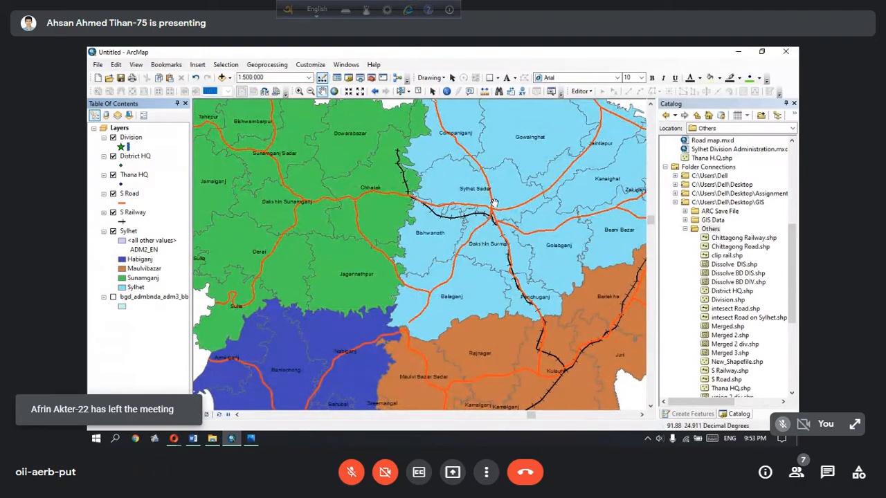
pyautogui.click(581, 92)
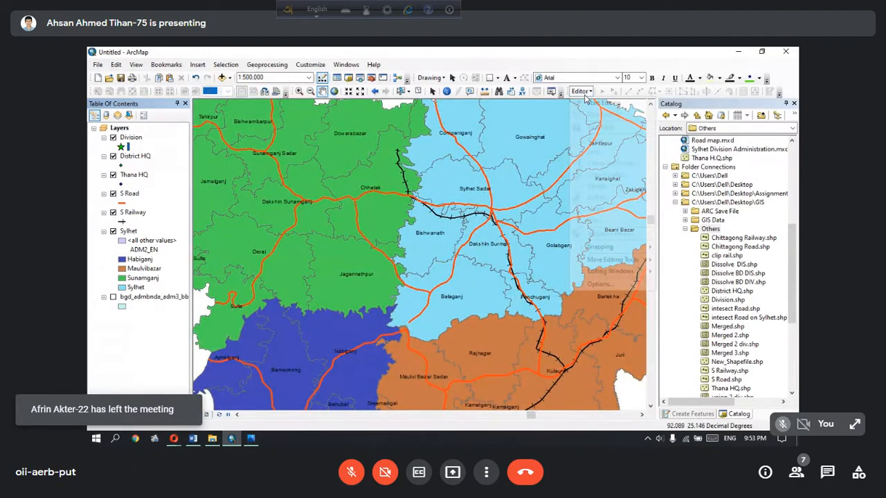
pyautogui.click(590, 102)
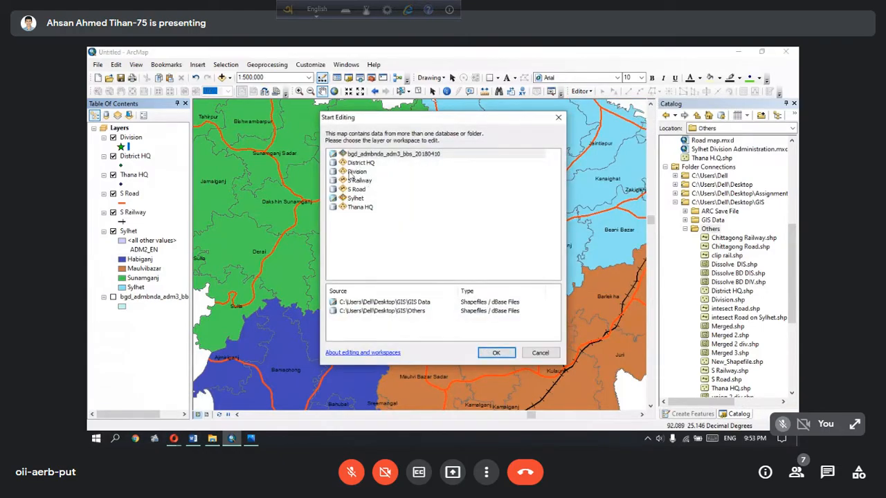
pyautogui.click(357, 173)
pyautogui.click(496, 353)
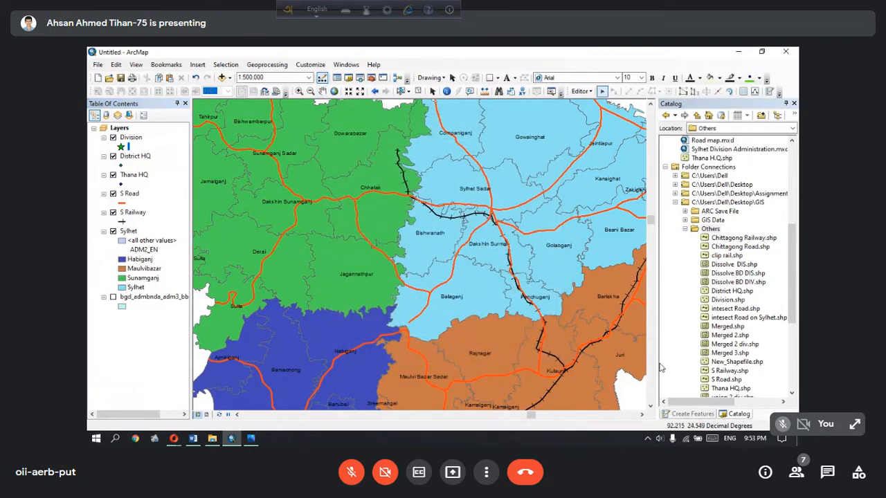
pyautogui.click(694, 415)
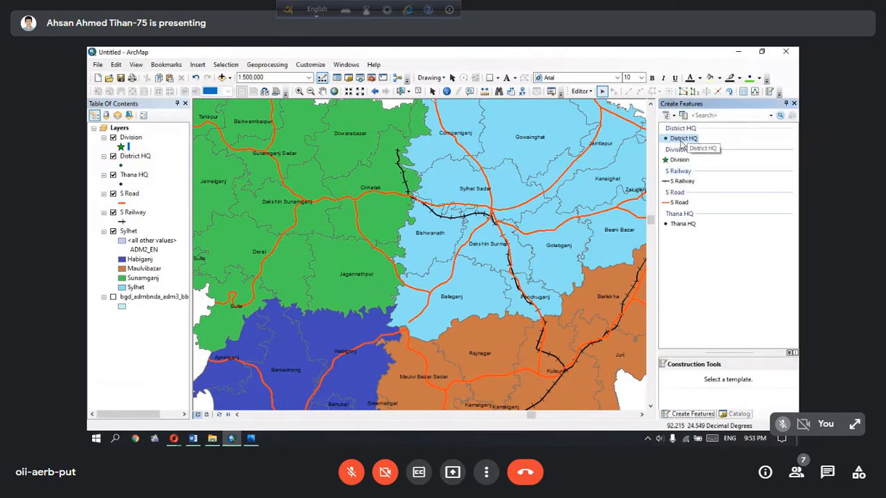
pyautogui.click(677, 161)
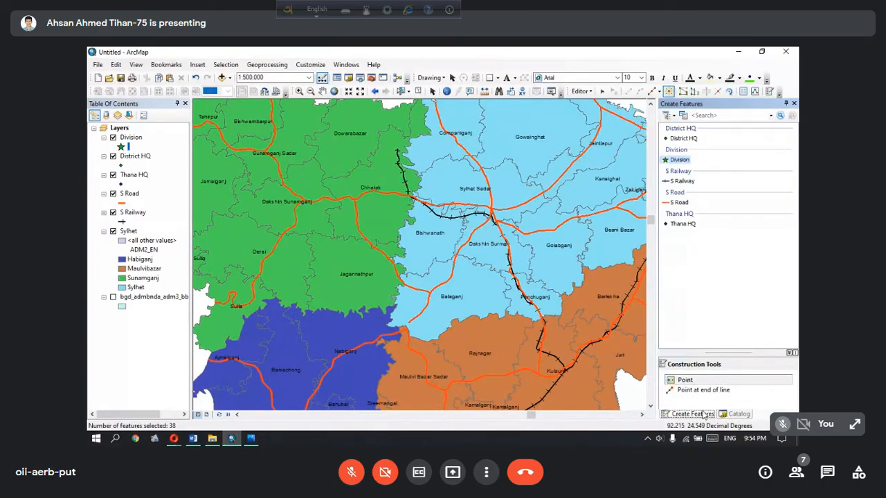
pyautogui.click(574, 128)
pyautogui.click(736, 414)
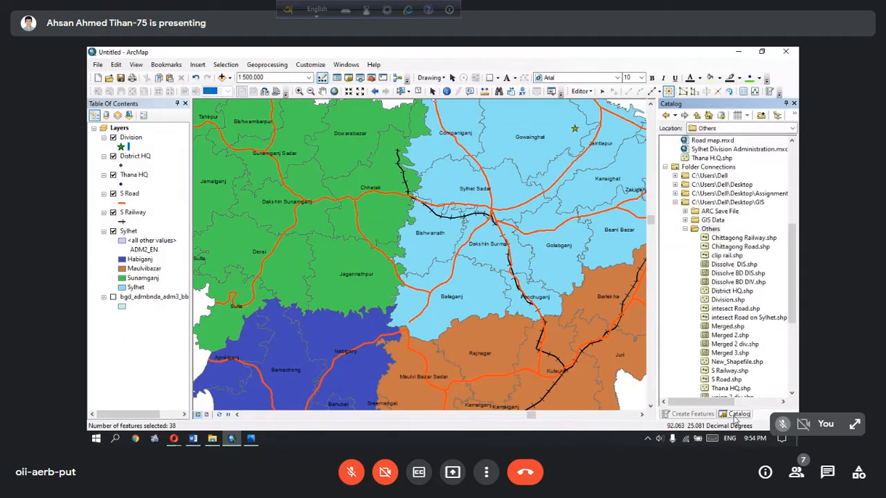
pyautogui.click(692, 415)
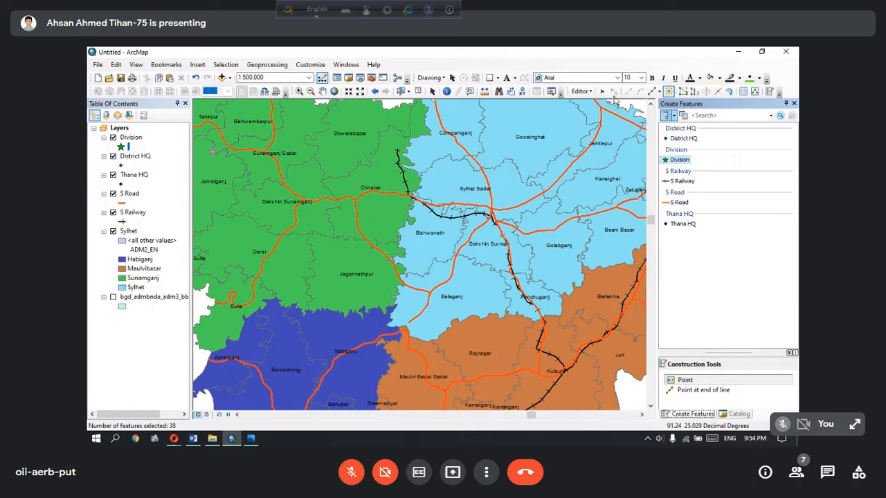
pyautogui.click(577, 91)
pyautogui.click(574, 95)
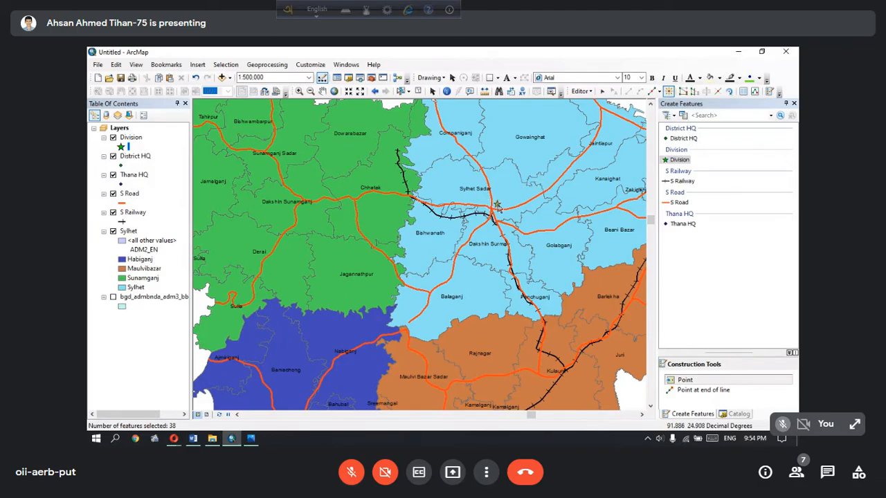
# Place the Division point at the road junction beside Sylhet Sadar, stop editing and save the edits
pyautogui.click(496, 203)
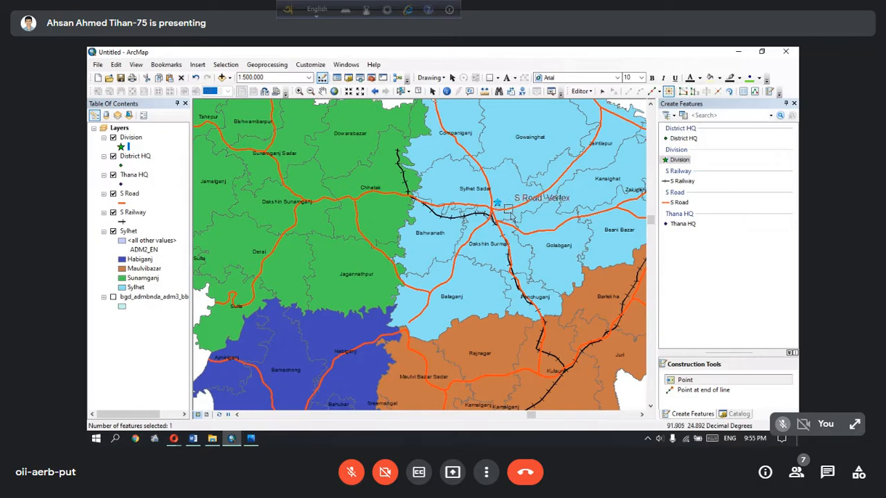
pyautogui.click(583, 92)
pyautogui.click(596, 114)
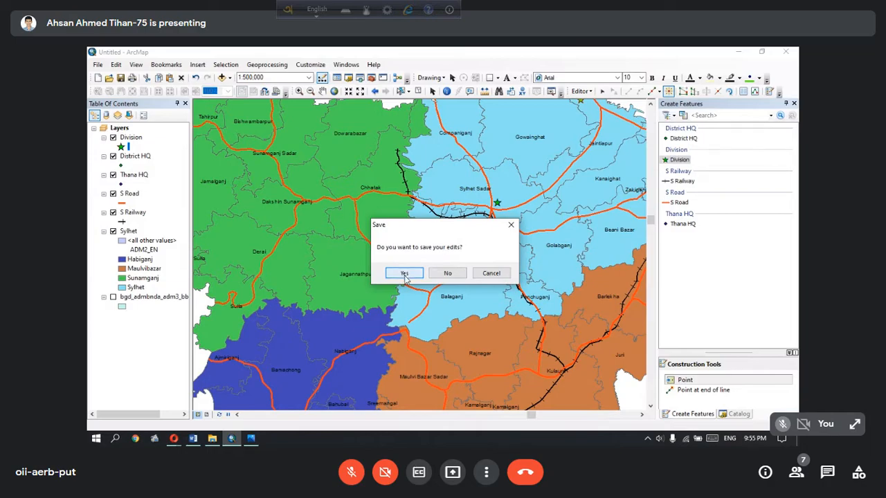
pyautogui.click(405, 273)
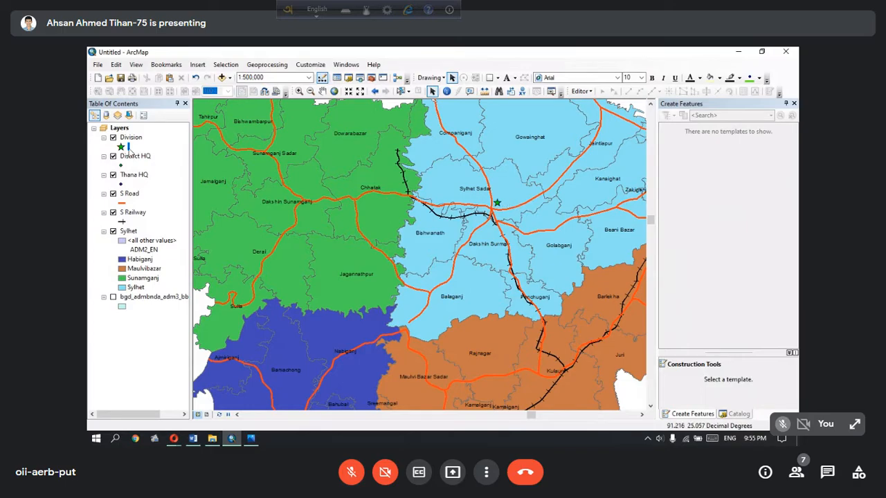
# Set the Division star symbol's size to 30 and check it on the whole division map at 1:1,000,000
pyautogui.click(121, 146)
pyautogui.click(387, 232)
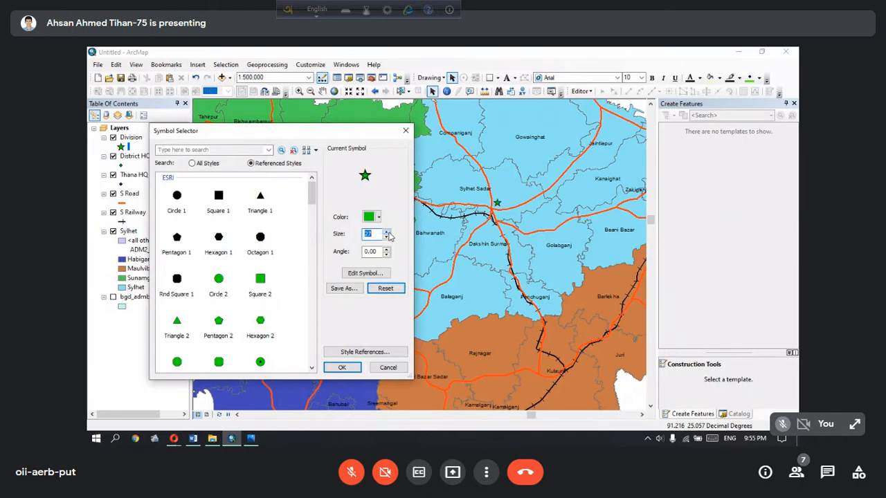
pyautogui.click(342, 367)
pyautogui.scroll(-1, 483, 192)
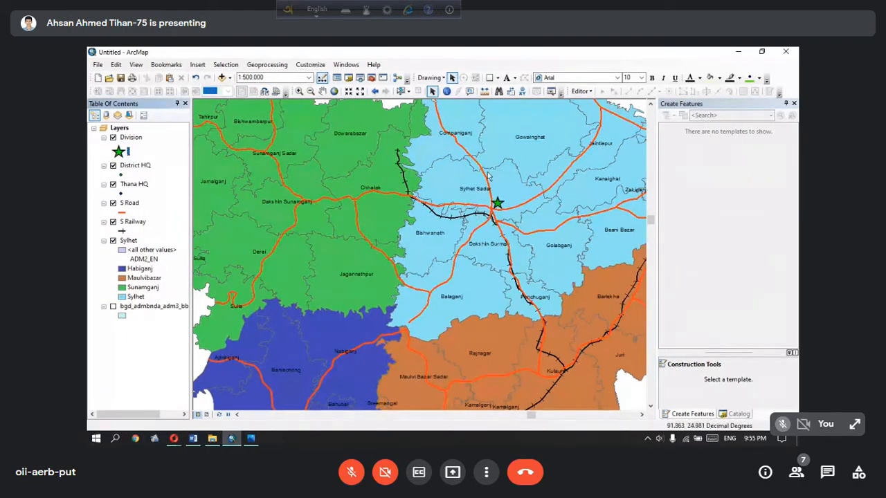
pyautogui.scroll(1, 486, 195)
pyautogui.scroll(1, 499, 214)
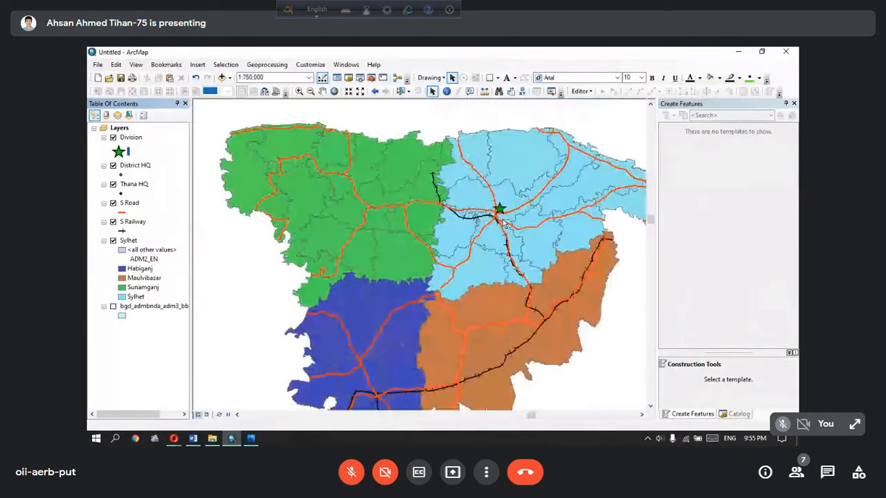
pyautogui.scroll(1, 514, 235)
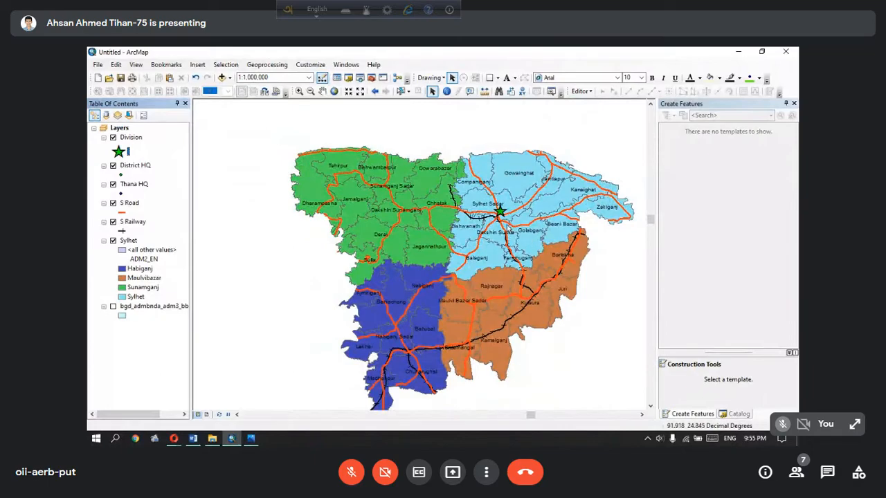
# Examine the map and the District H.Q symbol in the legend of the reference map in Photos, then return to ArcMap
pyautogui.click(251, 438)
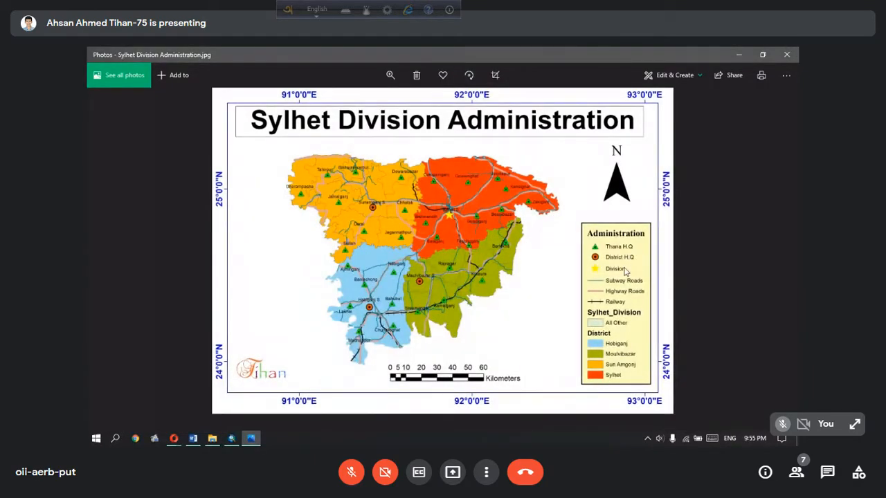
pyautogui.scroll(2, 624, 272)
pyautogui.scroll(-2, 668, 280)
pyautogui.scroll(2, 636, 267)
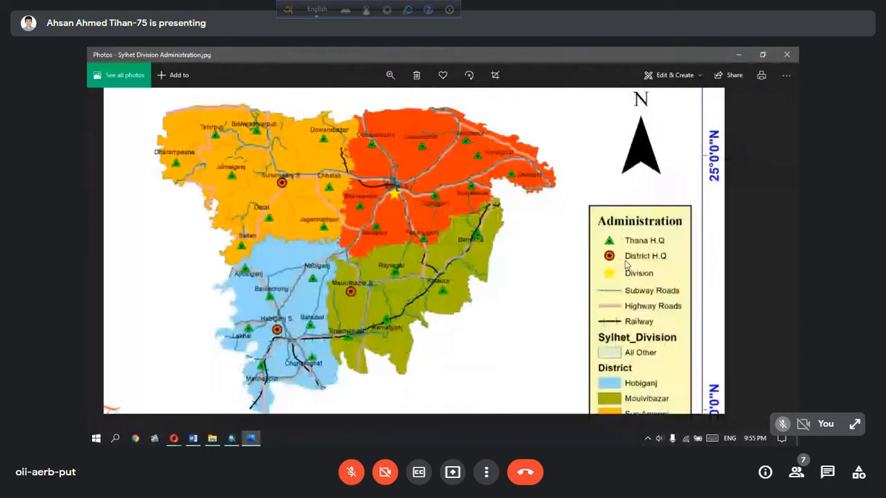
pyautogui.scroll(-2, 668, 238)
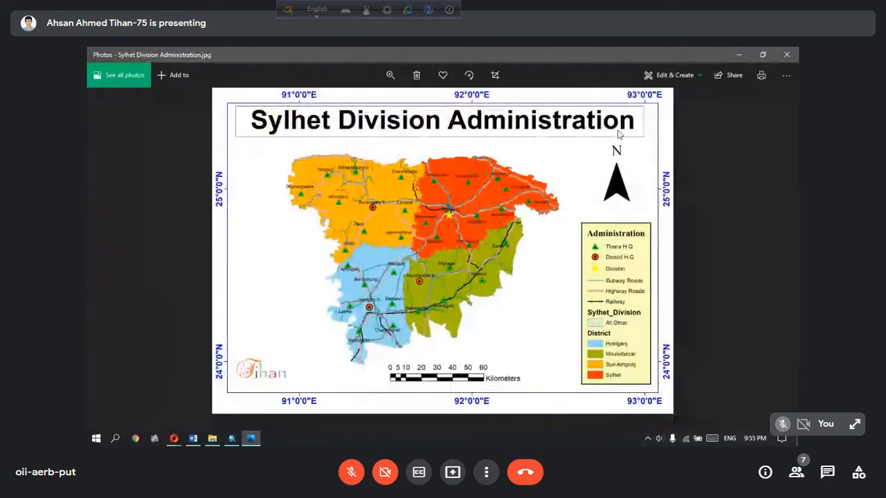
pyautogui.click(739, 55)
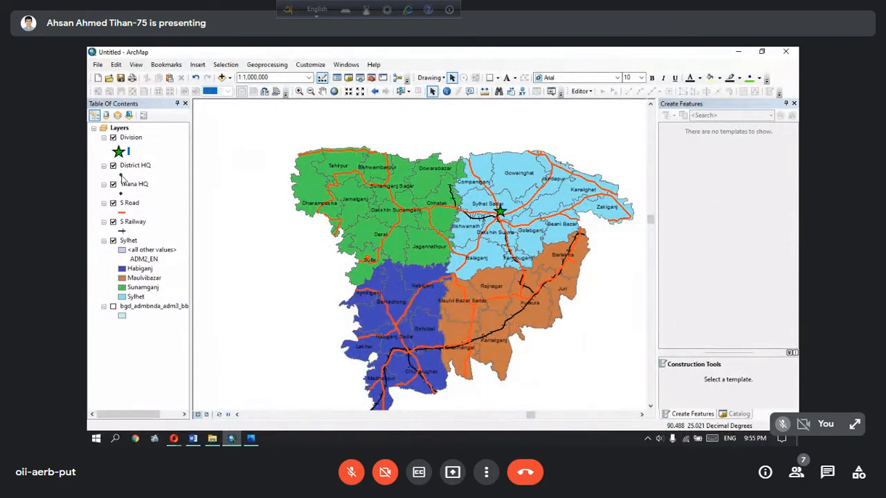
# Assign the Hexagon 3 marker symbol in light yellow to the District HQ layer, consulting the reference map in Photos
pyautogui.doubleClick(121, 175)
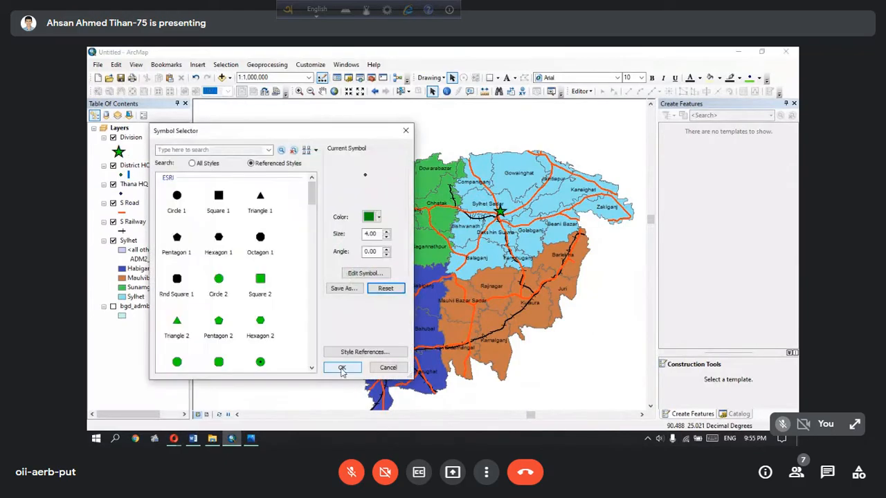
pyautogui.scroll(-1, 291, 294)
pyautogui.scroll(-1, 290, 294)
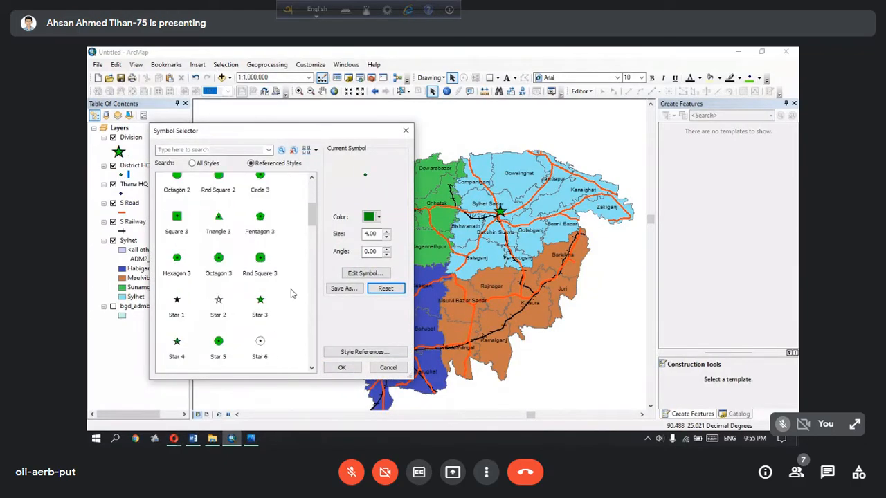
pyautogui.click(252, 439)
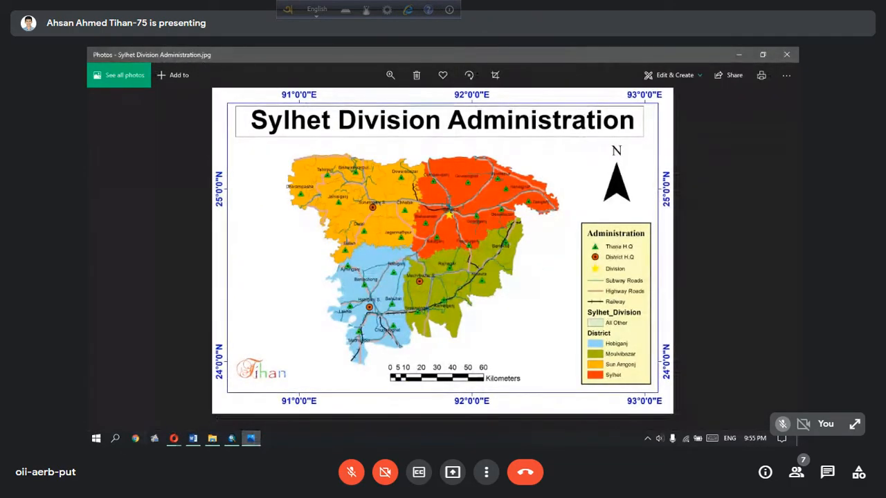
pyautogui.click(253, 440)
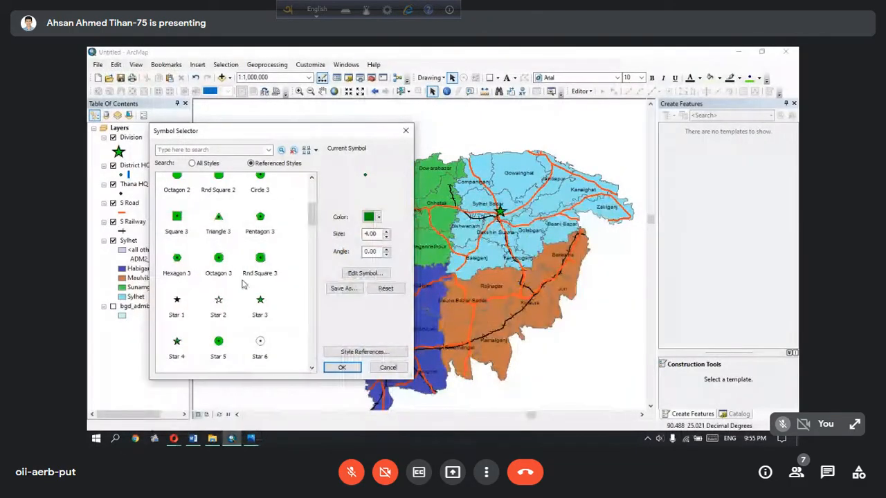
pyautogui.click(176, 260)
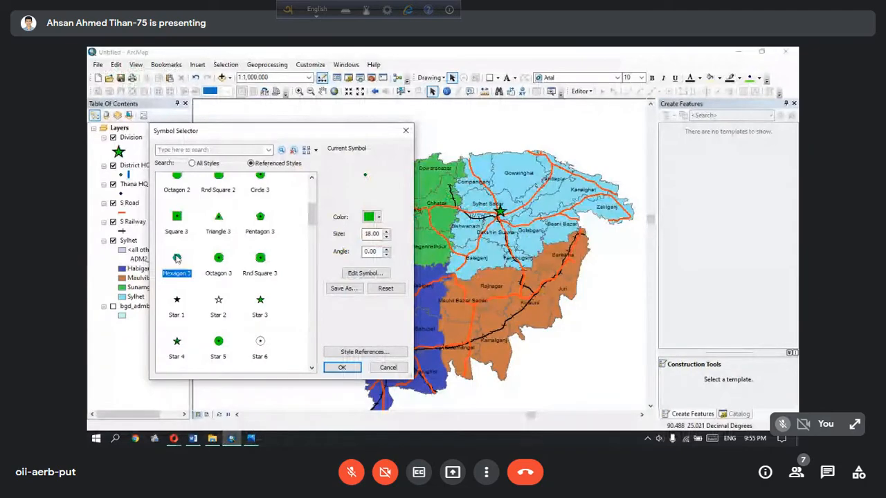
pyautogui.click(372, 218)
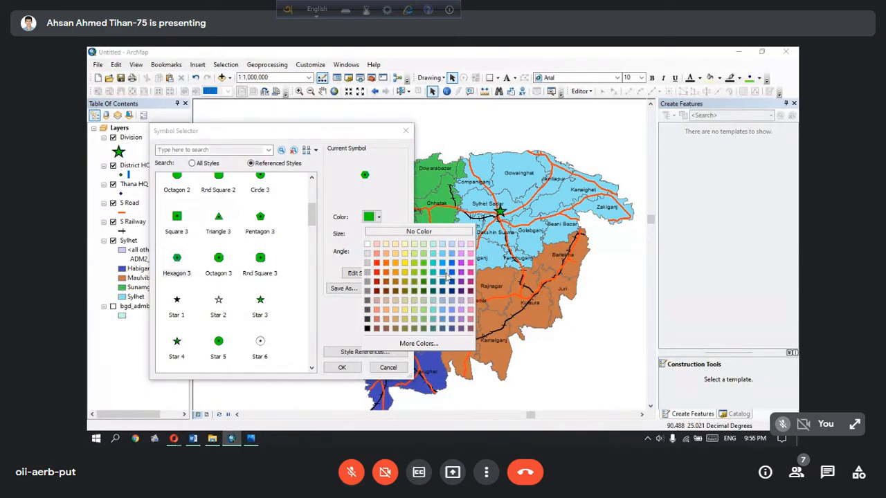
pyautogui.click(403, 310)
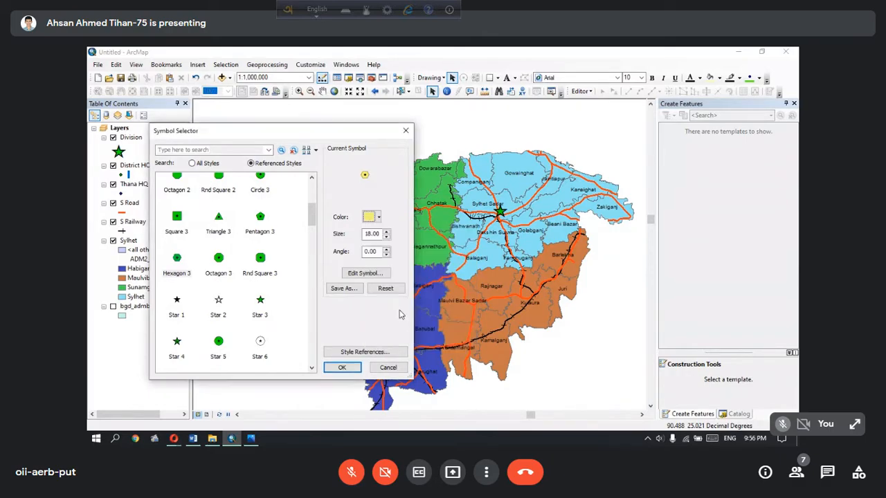
pyautogui.click(341, 368)
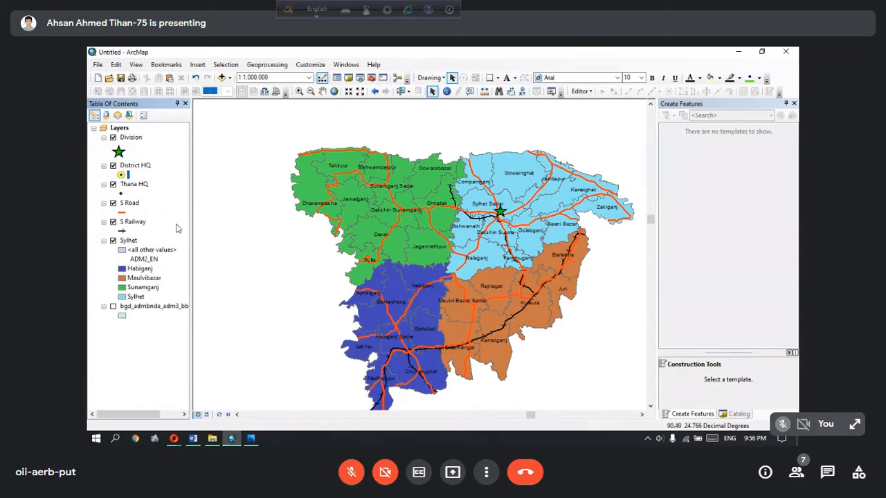
pyautogui.click(579, 91)
pyautogui.click(588, 101)
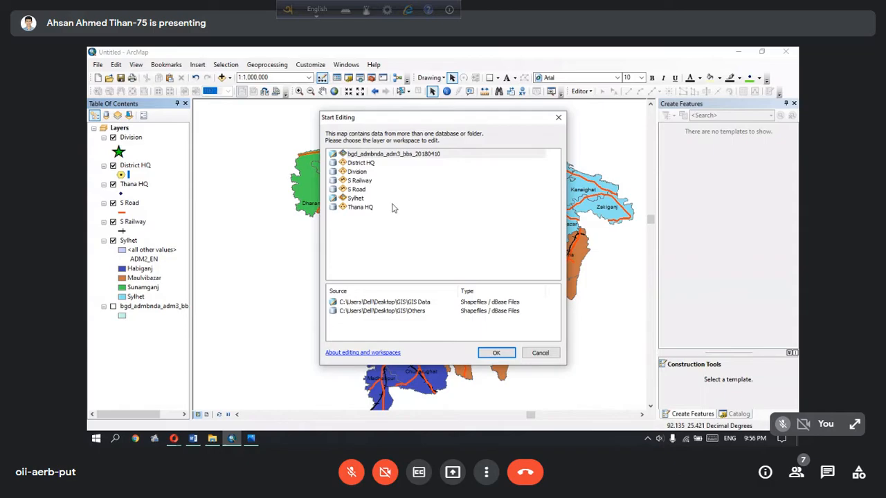
pyautogui.click(355, 173)
pyautogui.click(349, 207)
pyautogui.click(356, 162)
pyautogui.click(357, 154)
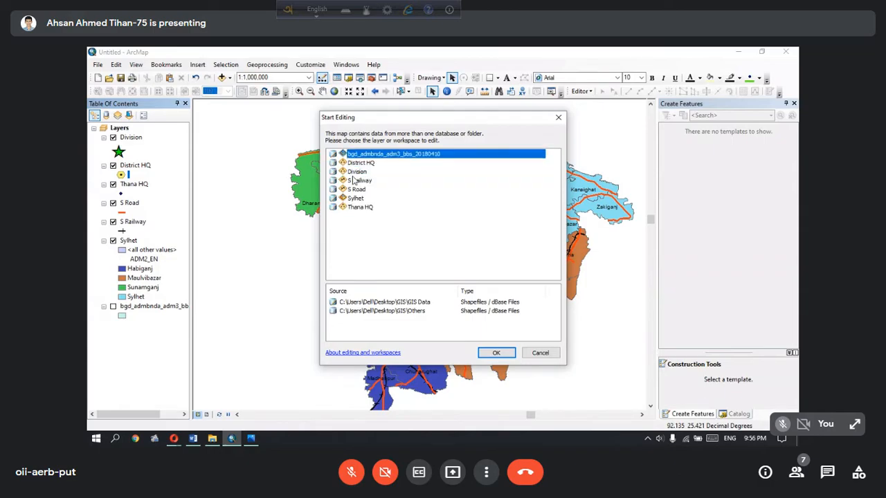
pyautogui.click(349, 207)
pyautogui.click(440, 154)
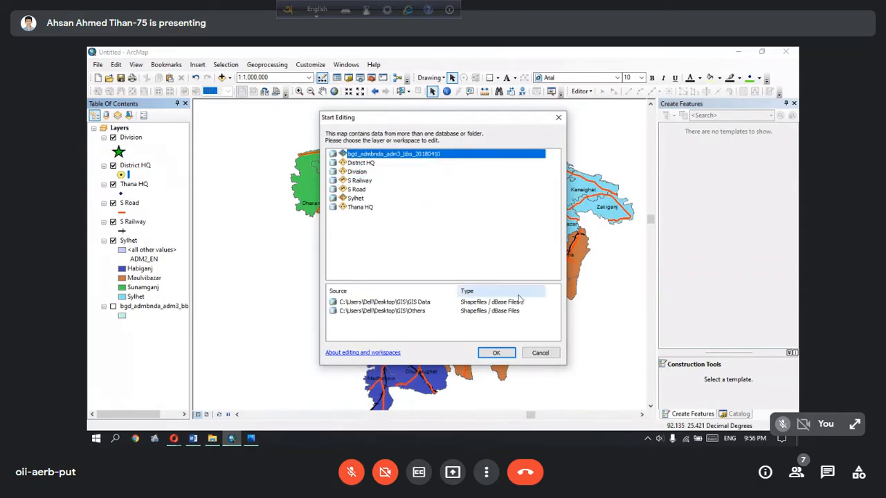
pyautogui.click(496, 353)
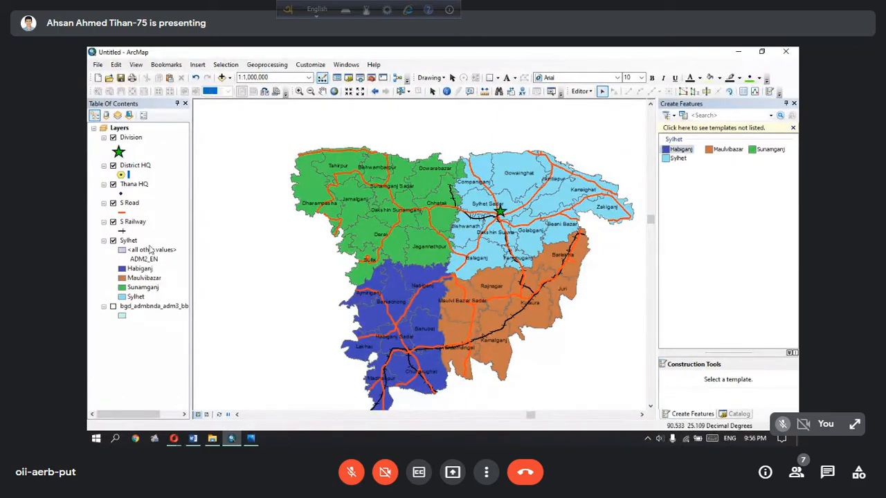
pyautogui.click(572, 91)
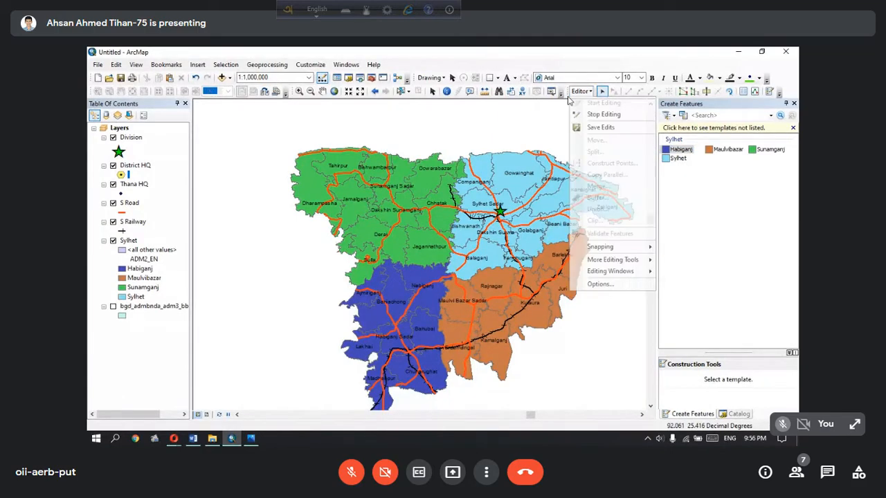
pyautogui.click(599, 116)
# Start an edit session on the District HQ layer and place a District HQ point at the road junction beside Sunamganj Sadar
pyautogui.click(580, 91)
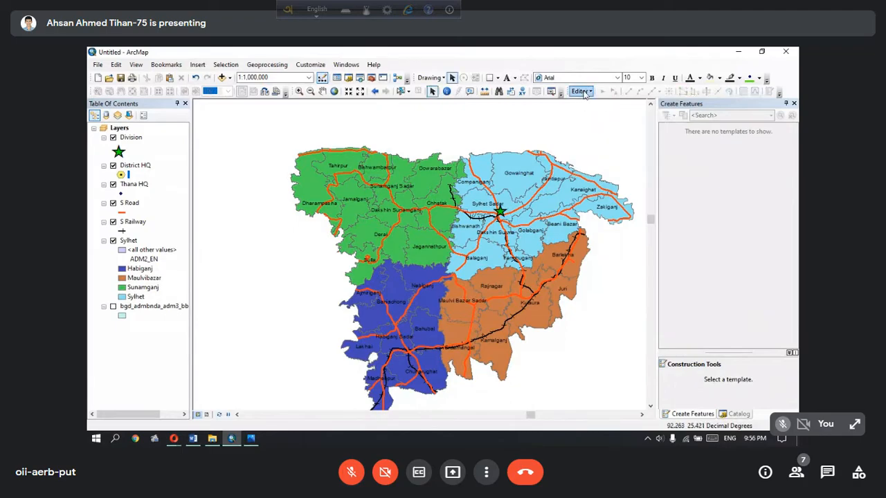
pyautogui.click(595, 103)
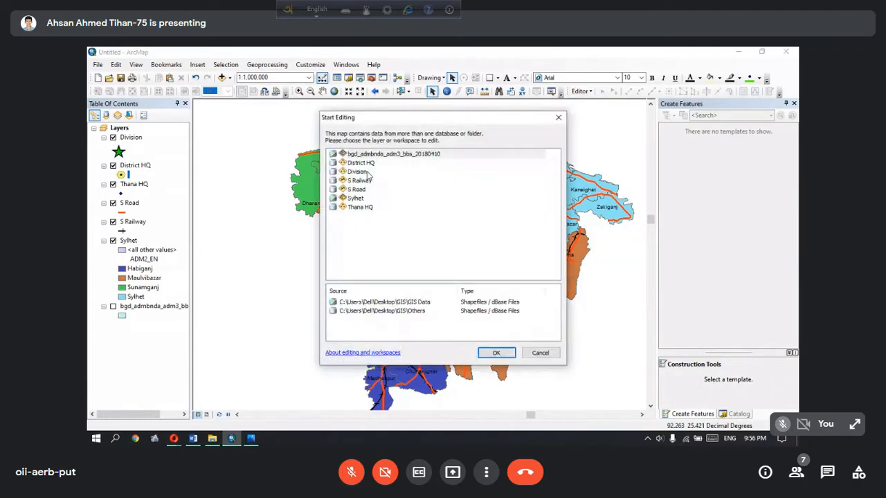
pyautogui.click(364, 165)
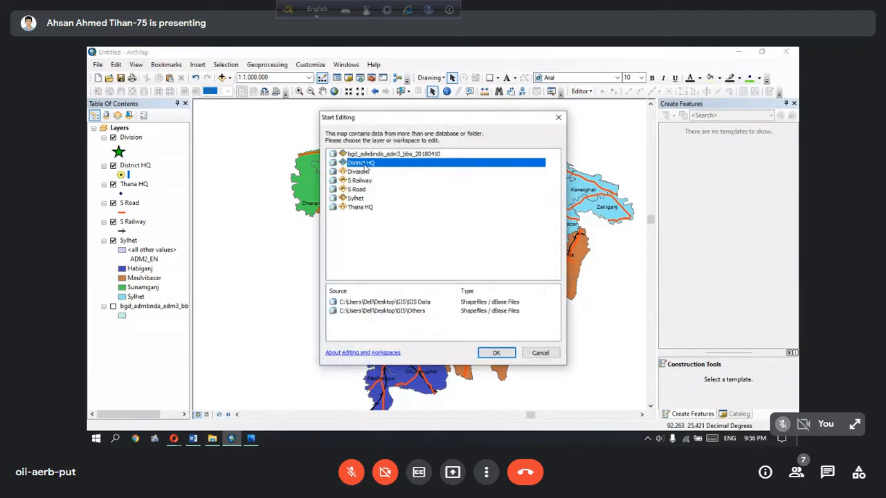
pyautogui.click(496, 353)
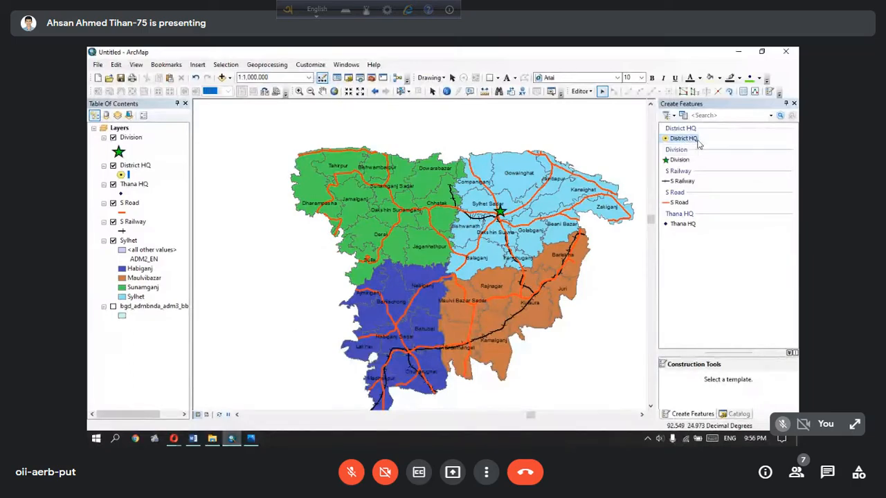
pyautogui.click(681, 141)
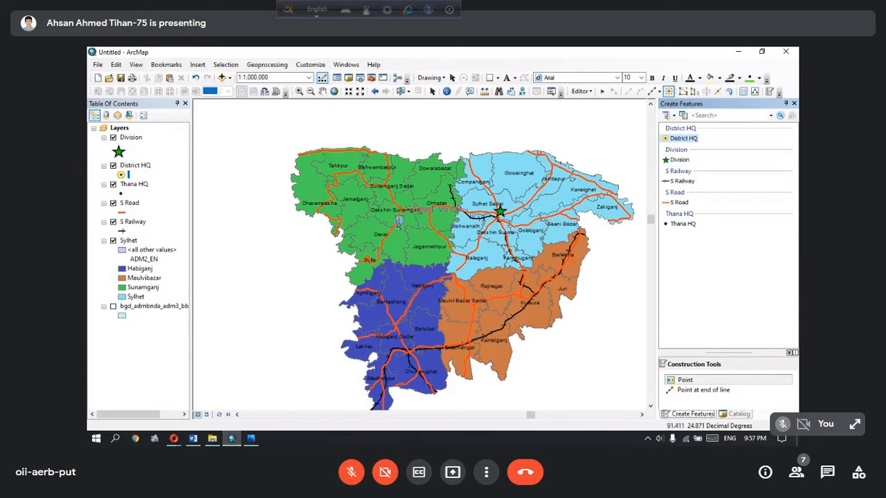
pyautogui.scroll(4, 387, 208)
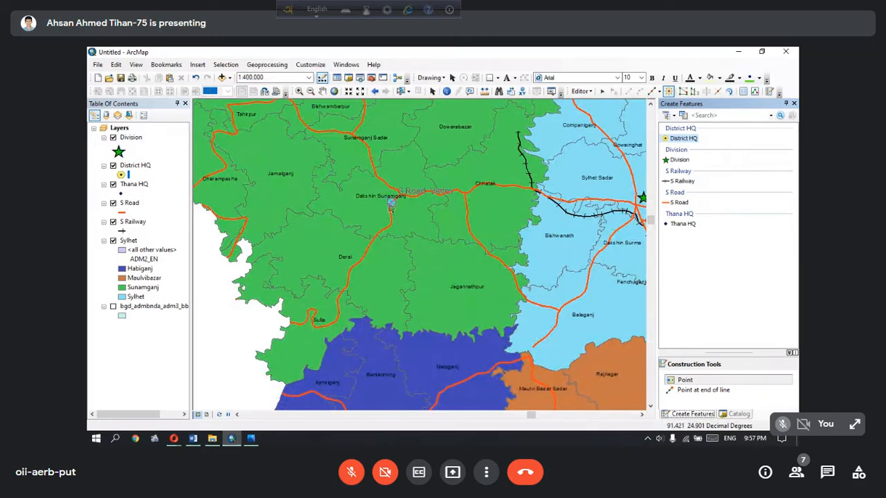
pyautogui.click(351, 142)
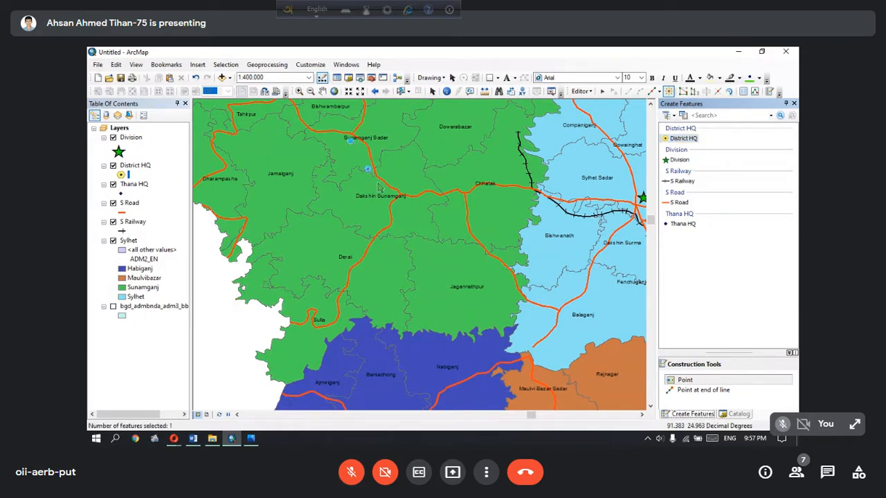
# Bring the Sylhet Division map back into view at 1:1,000,000, with Habiganj district near the middle
pyautogui.moveTo(651, 223); pyautogui.dragTo(651, 241)
pyautogui.scroll(-2, 571, 225)
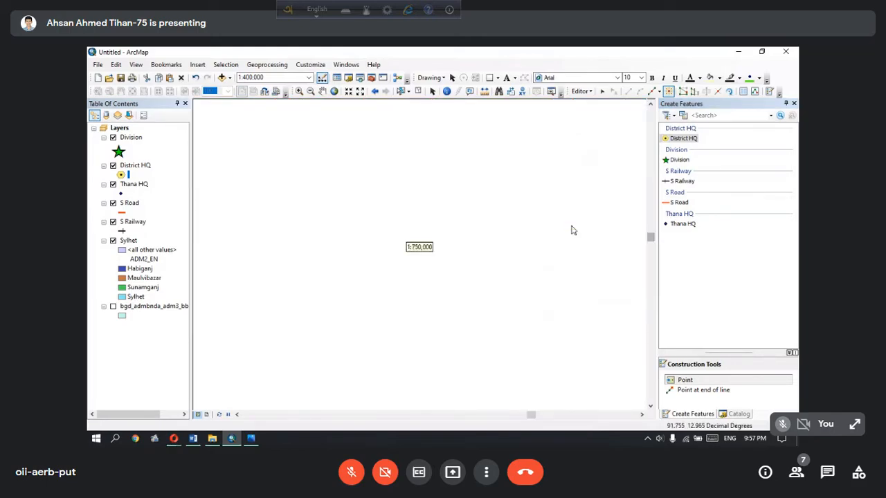
pyautogui.moveTo(650, 235); pyautogui.dragTo(650, 204)
pyautogui.click(333, 91)
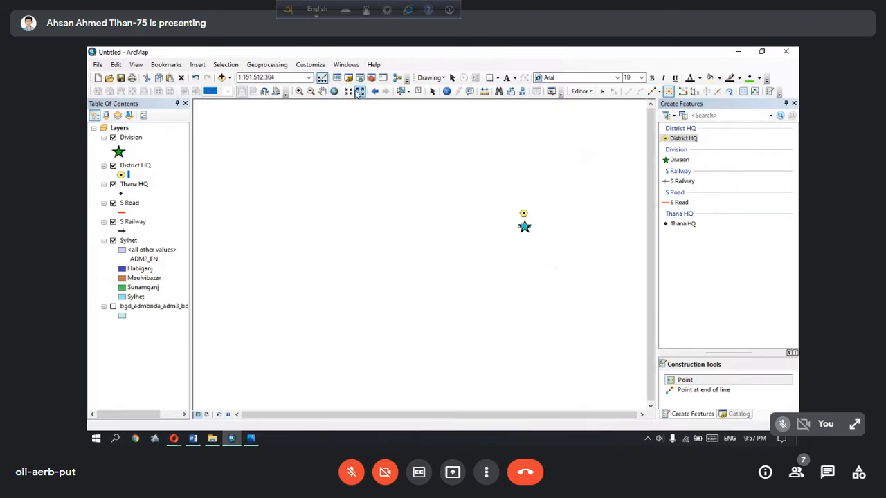
pyautogui.click(349, 92)
pyautogui.click(350, 93)
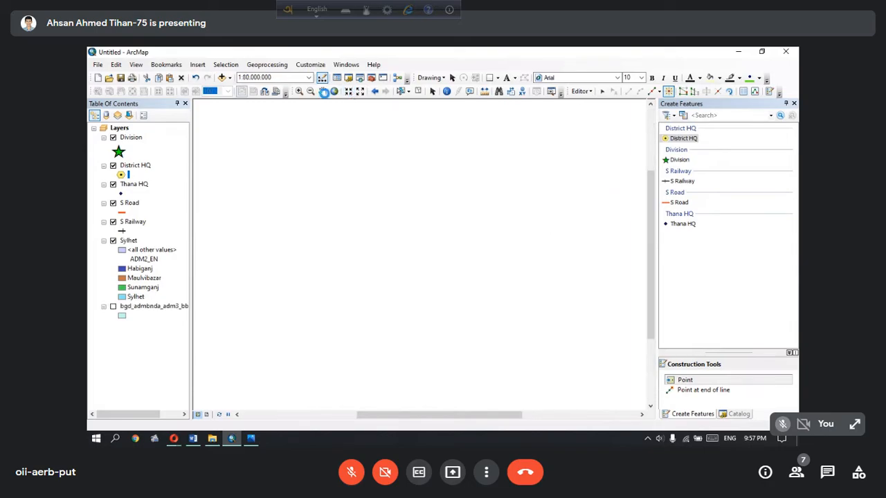
pyautogui.click(323, 91)
pyautogui.moveTo(474, 189); pyautogui.dragTo(332, 224)
pyautogui.moveTo(532, 216); pyautogui.dragTo(408, 243)
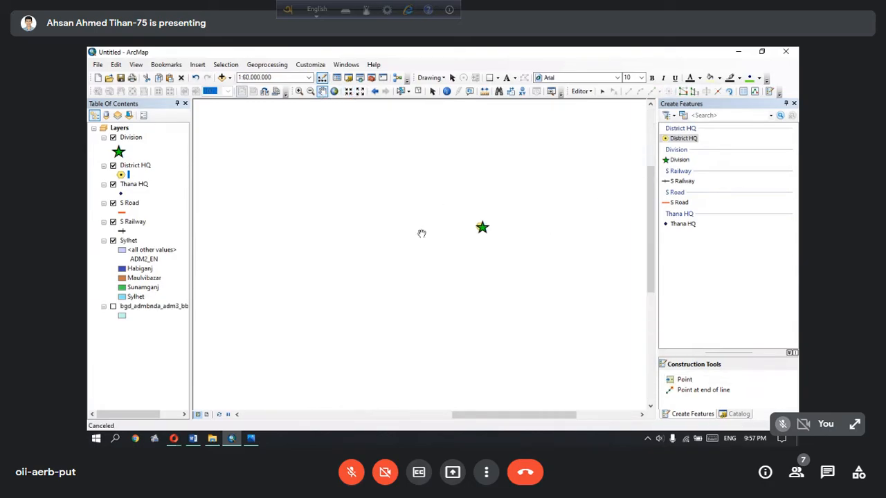
pyautogui.click(349, 92)
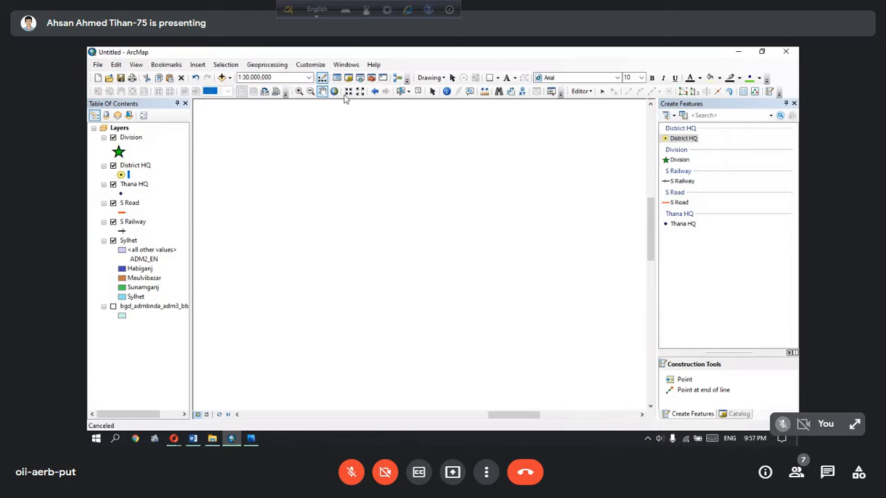
pyautogui.click(348, 93)
pyautogui.moveTo(596, 185); pyautogui.dragTo(399, 297)
pyautogui.moveTo(538, 238); pyautogui.dragTo(415, 229)
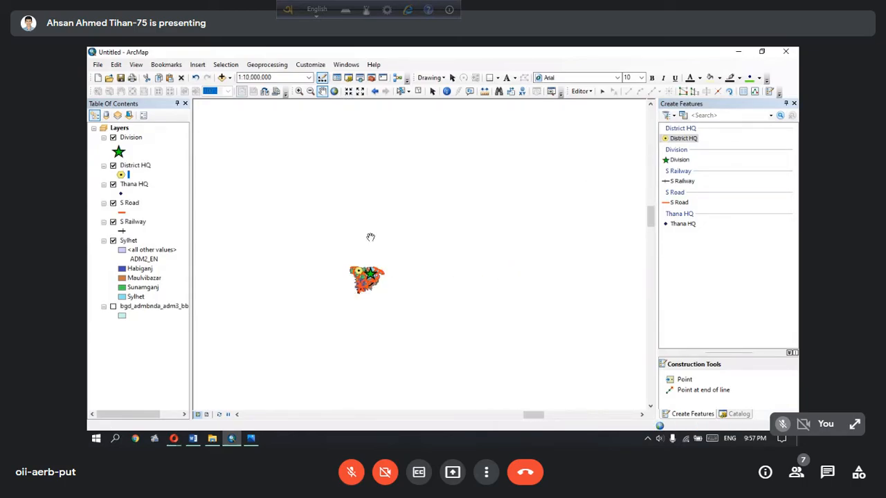
pyautogui.click(348, 92)
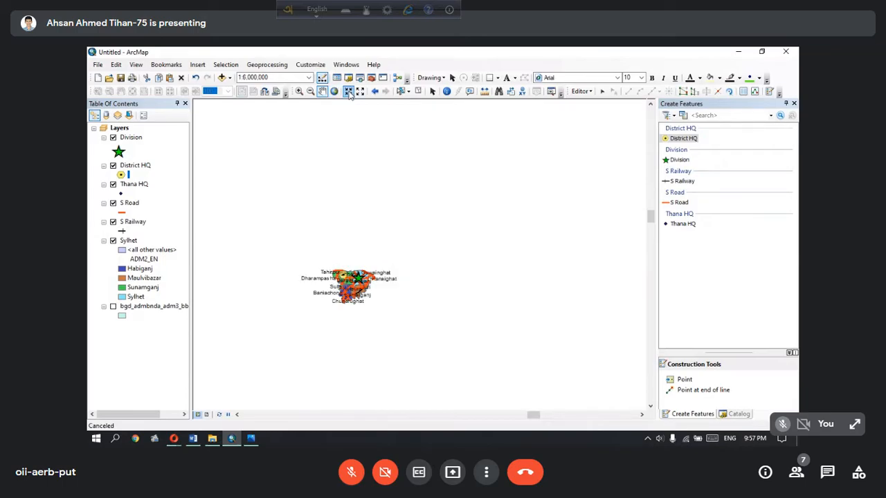
pyautogui.scroll(4, 325, 294)
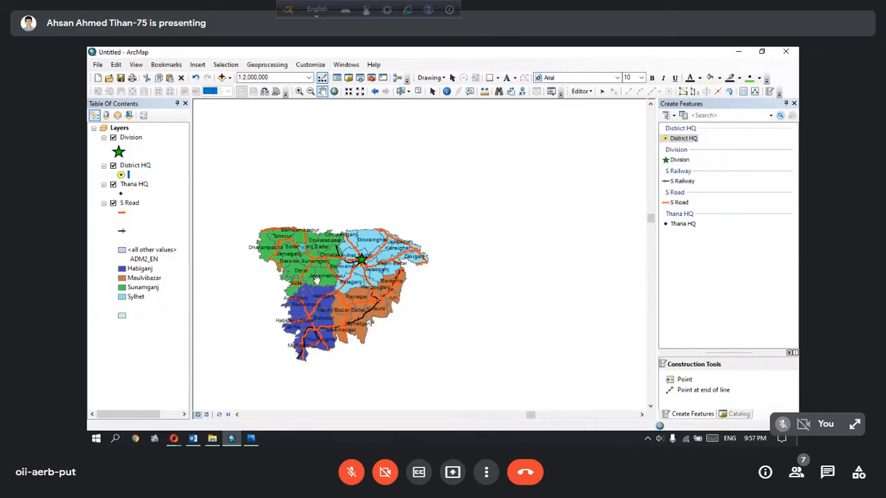
pyautogui.scroll(1, 381, 119)
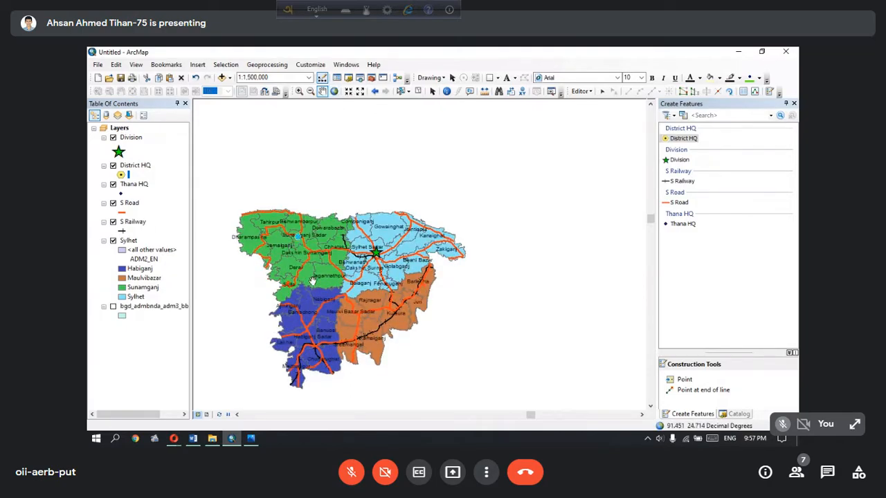
pyautogui.scroll(1, 304, 294)
pyautogui.moveTo(319, 316); pyautogui.dragTo(346, 201)
pyautogui.moveTo(319, 119); pyautogui.dragTo(339, 166)
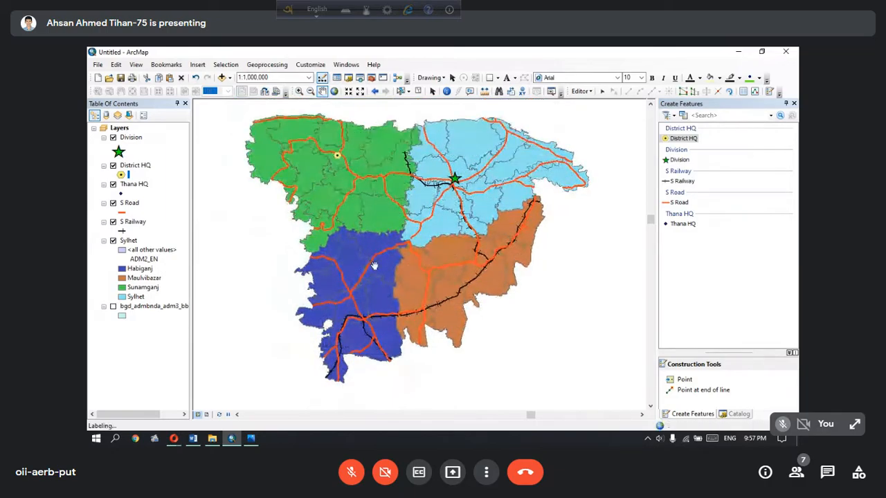
pyautogui.moveTo(351, 300); pyautogui.dragTo(365, 269)
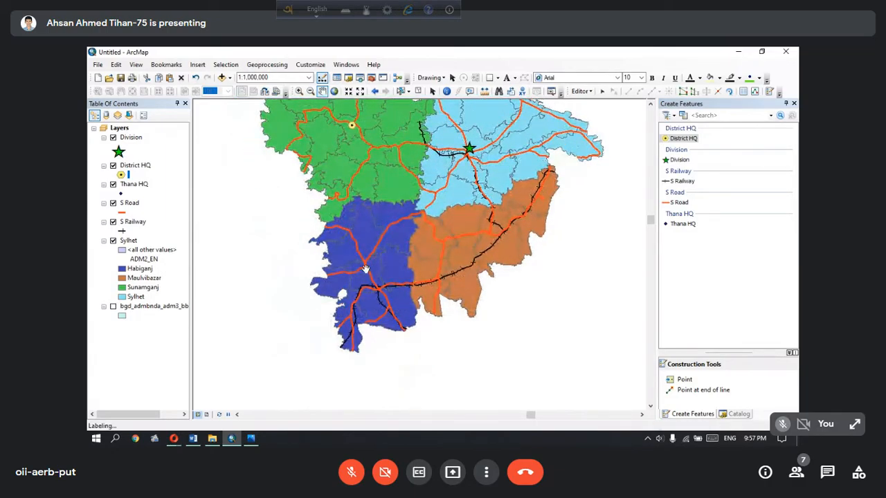
# Place a District HQ point just below the road junction at Habiganj Sadar
pyautogui.scroll(3, 365, 269)
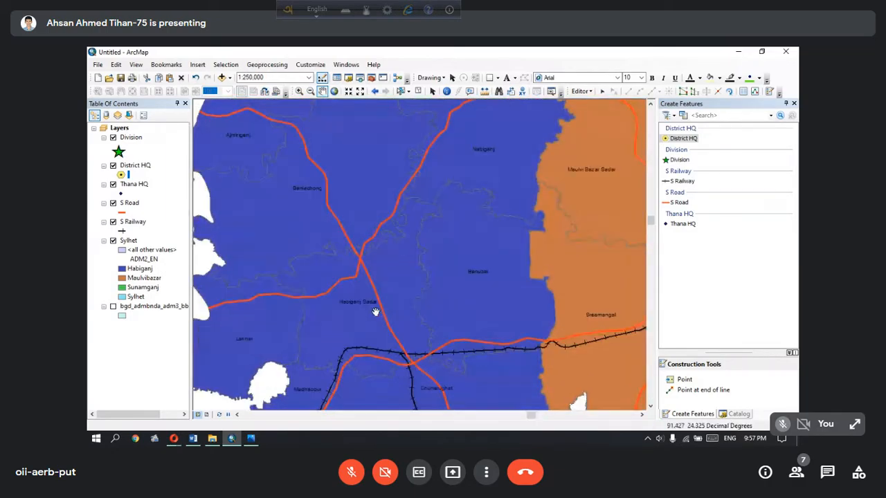
pyautogui.click(121, 175)
pyautogui.click(389, 367)
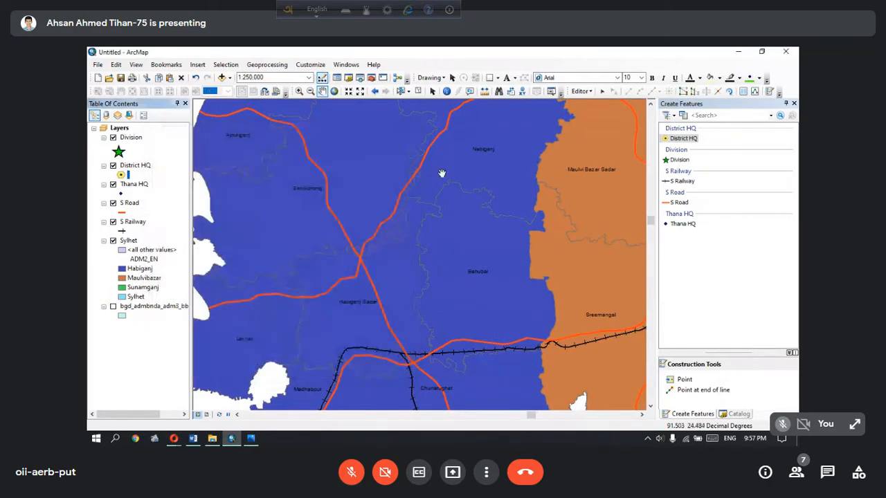
pyautogui.click(680, 141)
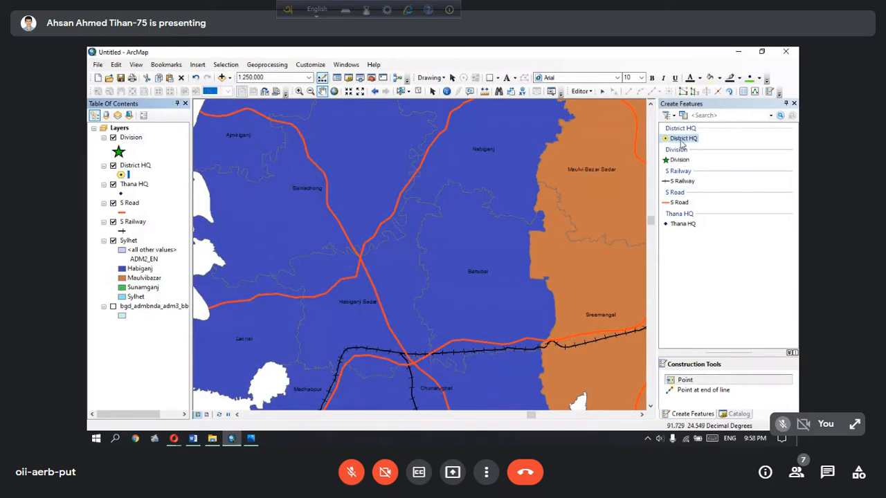
pyautogui.click(362, 281)
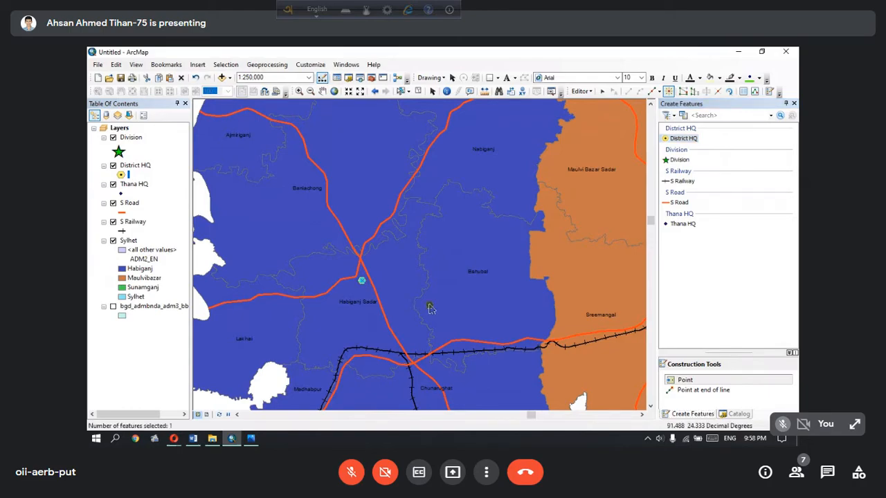
# Place a District HQ point just below the Maulvi Bazar Sadar label in Maulvibazar district
pyautogui.click(642, 415)
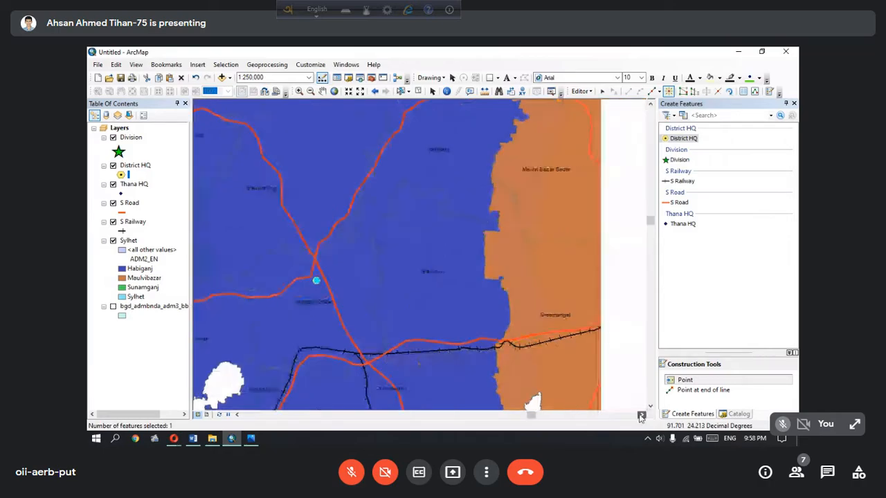
pyautogui.click(641, 414)
pyautogui.click(641, 415)
pyautogui.click(641, 415)
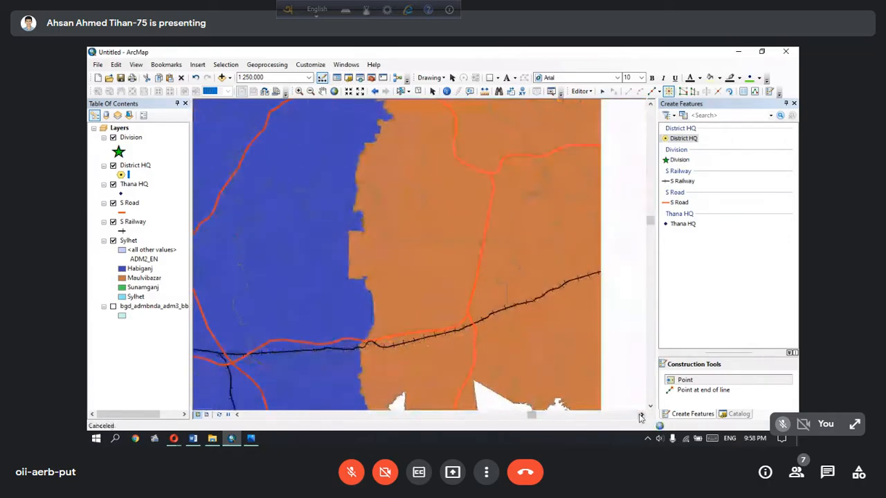
pyautogui.click(641, 414)
pyautogui.click(641, 415)
pyautogui.scroll(1, 628, 297)
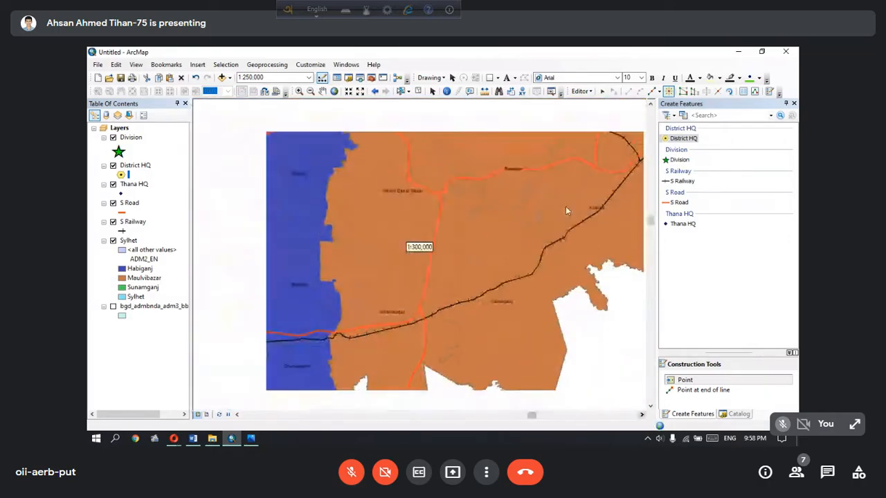
pyautogui.click(399, 188)
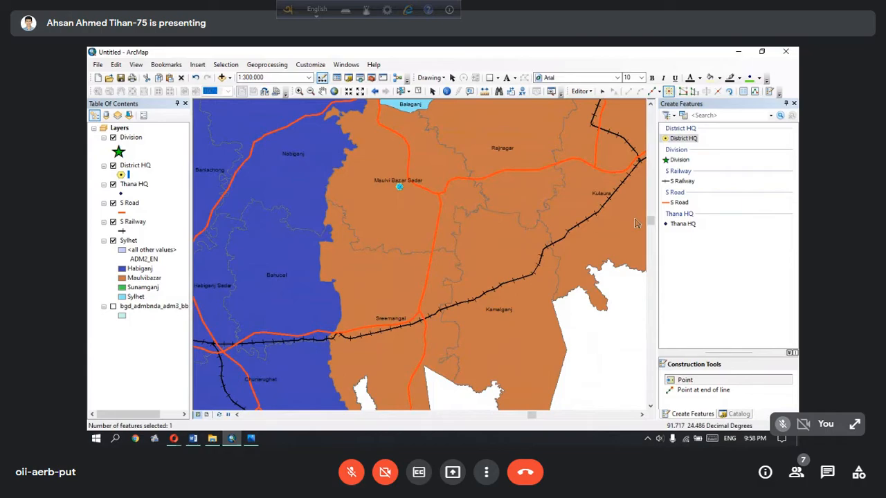
# Return the view to Sylhet Division at 1:1,000,000 so that all four coloured districts show
pyautogui.moveTo(651, 222); pyautogui.dragTo(654, 223)
pyautogui.scroll(-5, 541, 217)
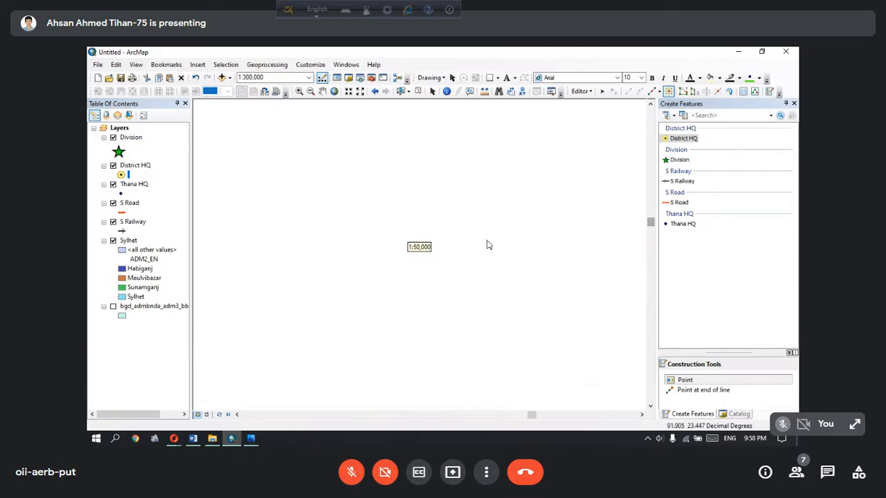
pyautogui.scroll(-2, 488, 243)
pyautogui.scroll(2, 418, 181)
pyautogui.click(334, 92)
pyautogui.scroll(2, 533, 236)
pyautogui.scroll(4, 531, 228)
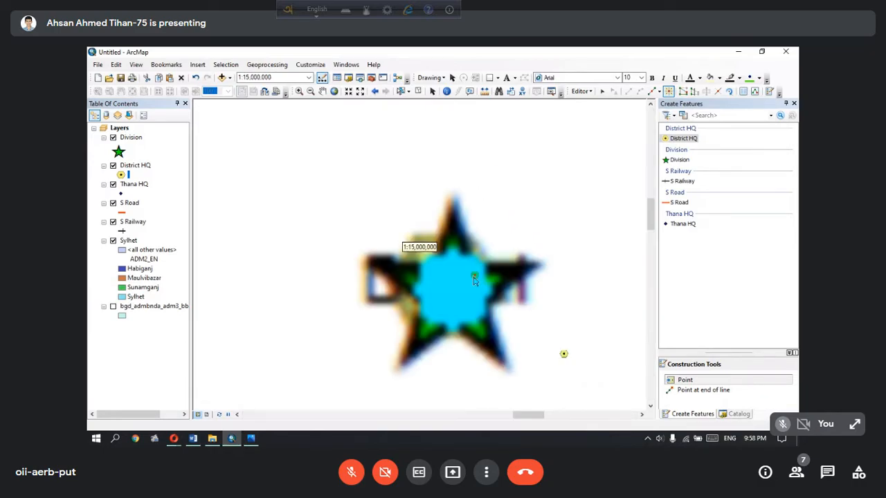
pyautogui.scroll(4, 479, 290)
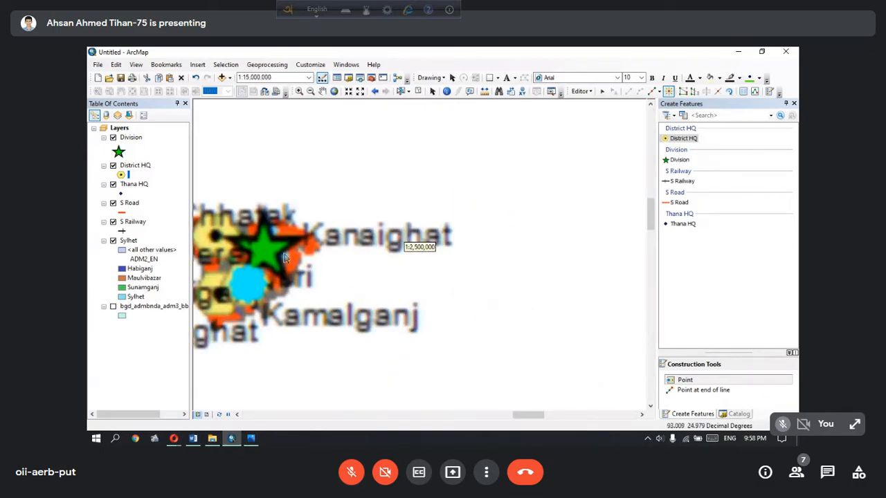
pyautogui.scroll(2, 404, 246)
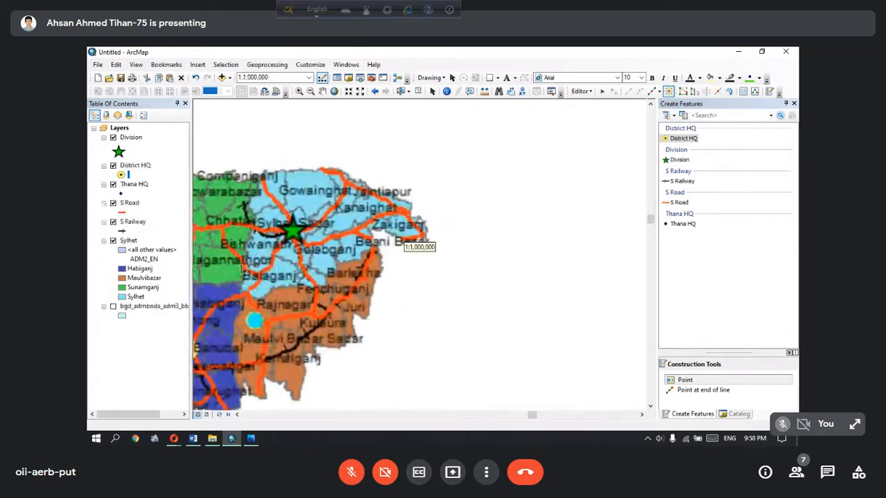
pyautogui.click(237, 415)
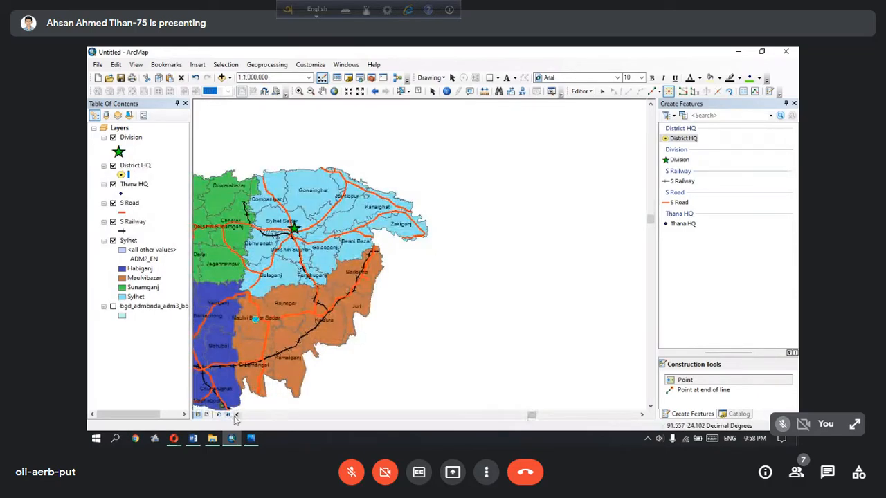
pyautogui.click(237, 415)
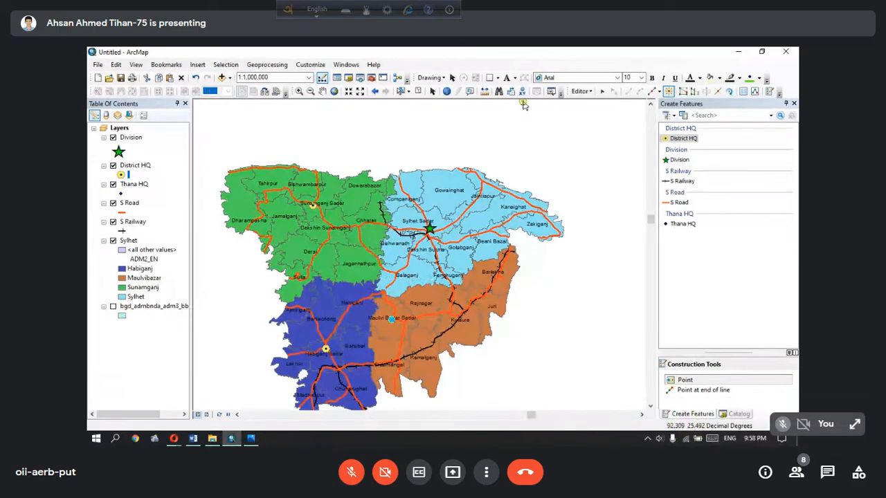
# Stop the edit session and save the edits made to the District HQ layer
pyautogui.click(580, 92)
pyautogui.click(601, 115)
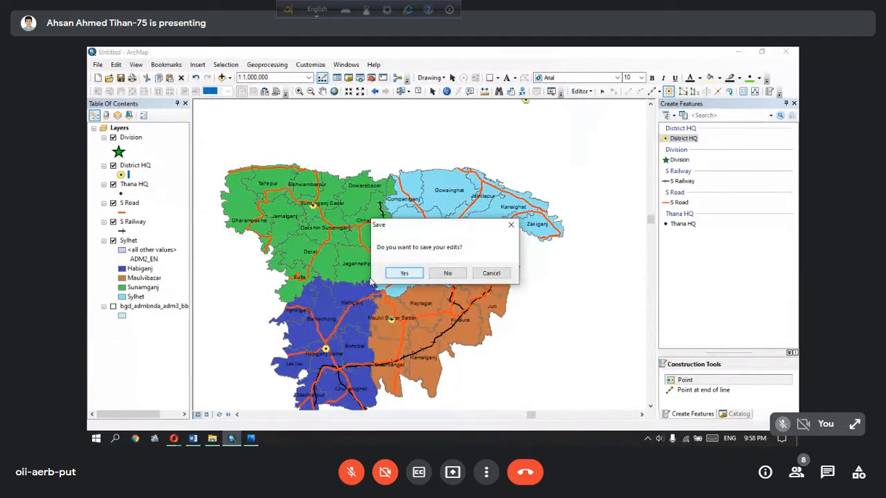
pyautogui.click(404, 274)
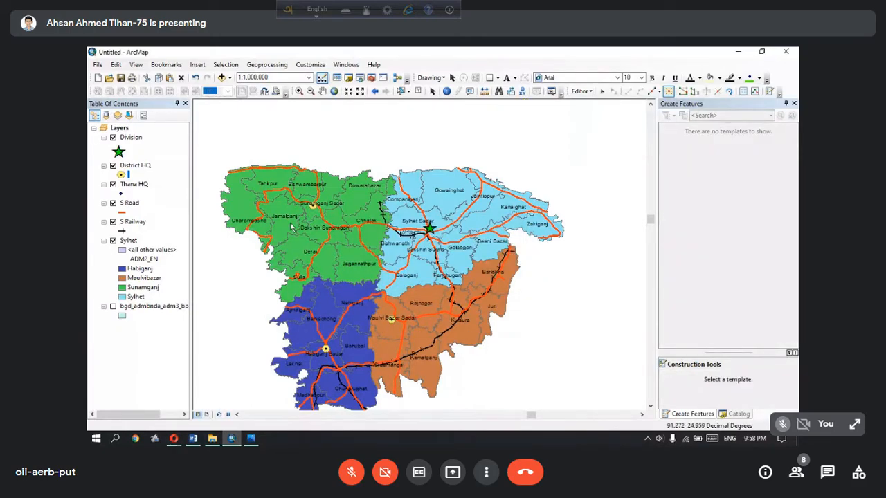
# Enlarge the District HQ layer's yellow hexagon marker symbol to size 25
pyautogui.click(124, 175)
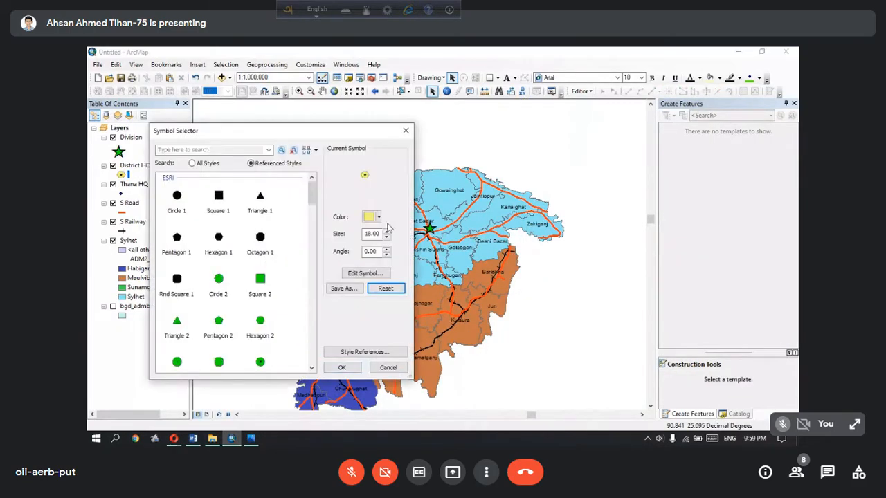
pyautogui.click(386, 234)
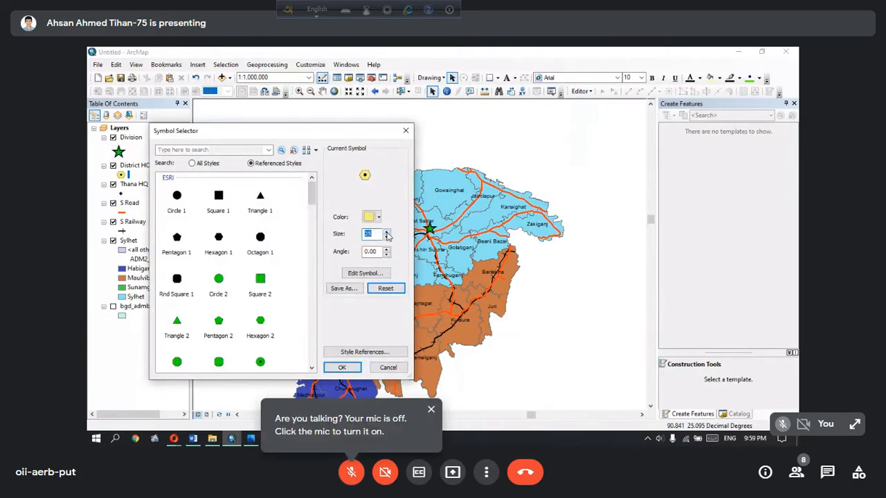
pyautogui.click(341, 367)
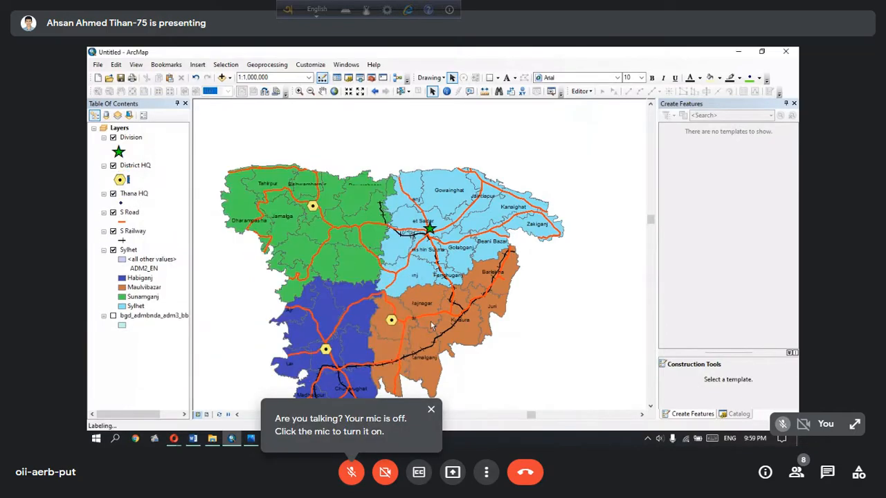
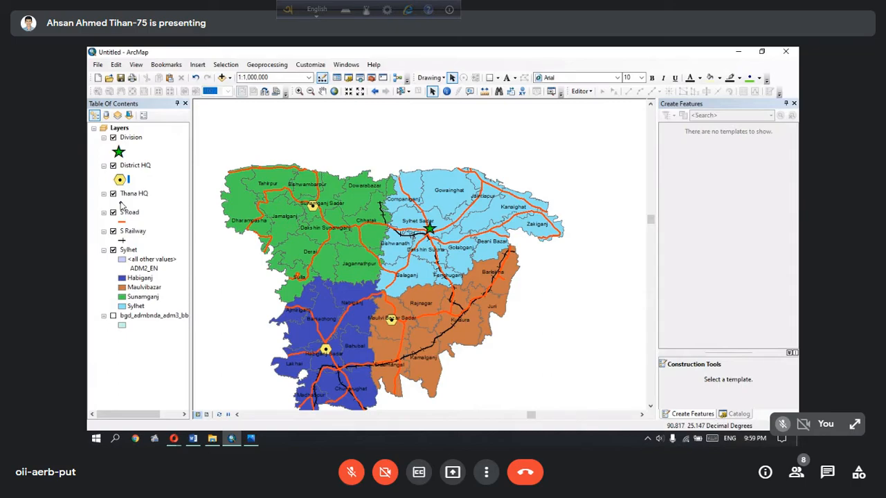
# Change the Thana HQ layer's marker symbol to Square 7, the outlined square with a central dot
pyautogui.click(121, 204)
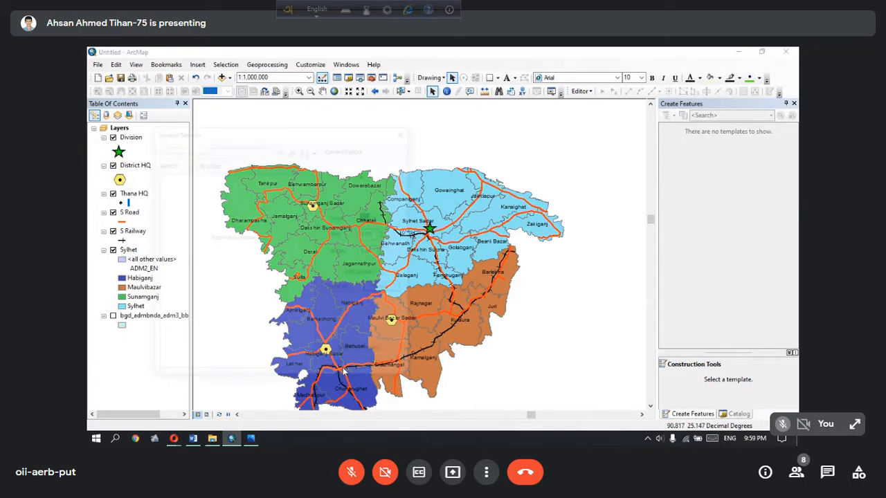
pyautogui.scroll(-5, 290, 277)
pyautogui.scroll(-4, 291, 276)
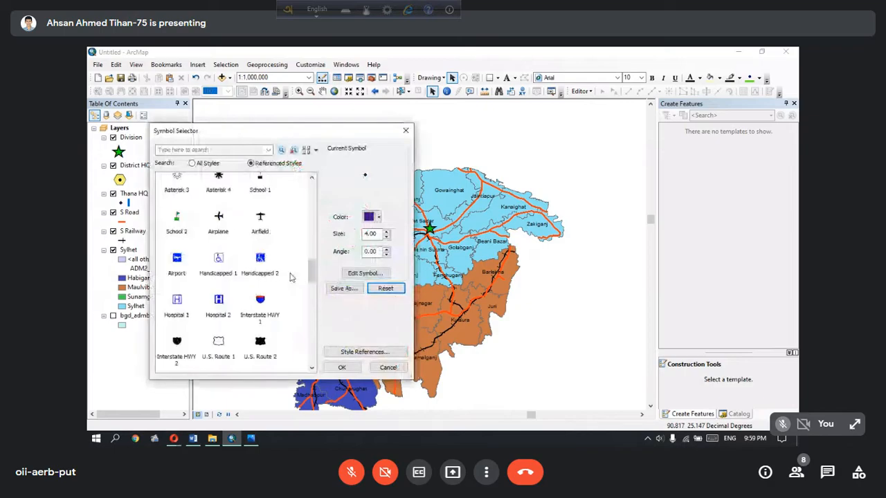
pyautogui.scroll(2, 290, 276)
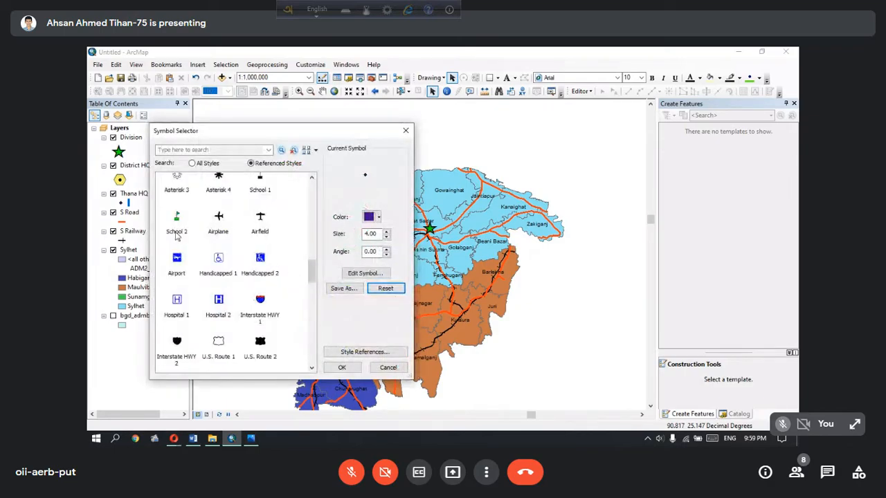
pyautogui.scroll(-5, 273, 269)
pyautogui.scroll(-6, 277, 270)
pyautogui.scroll(-1, 277, 269)
pyautogui.scroll(3, 278, 274)
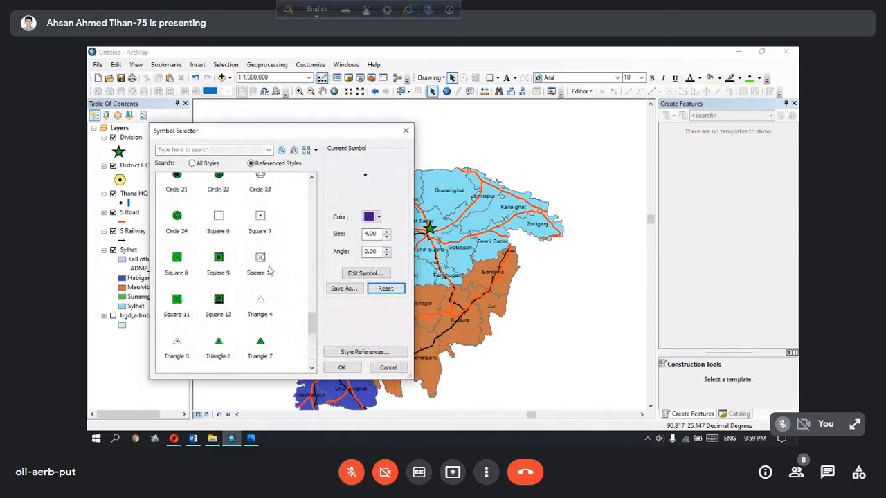
pyautogui.click(259, 220)
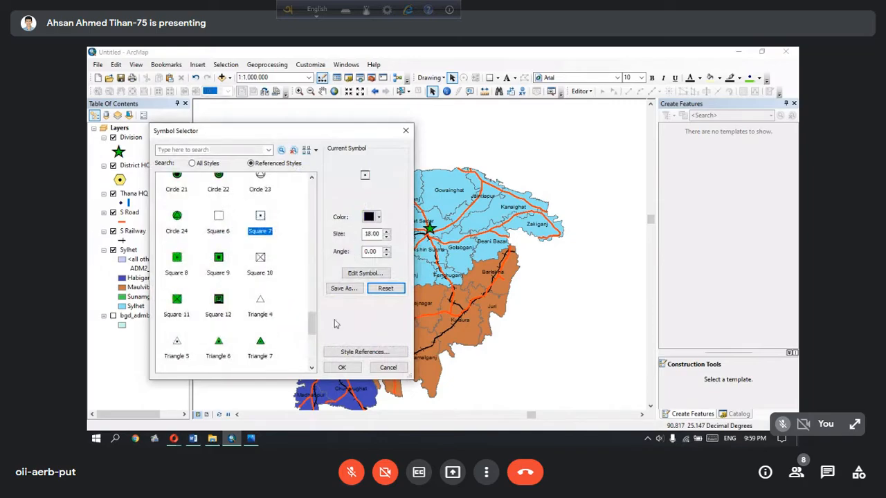
pyautogui.click(343, 367)
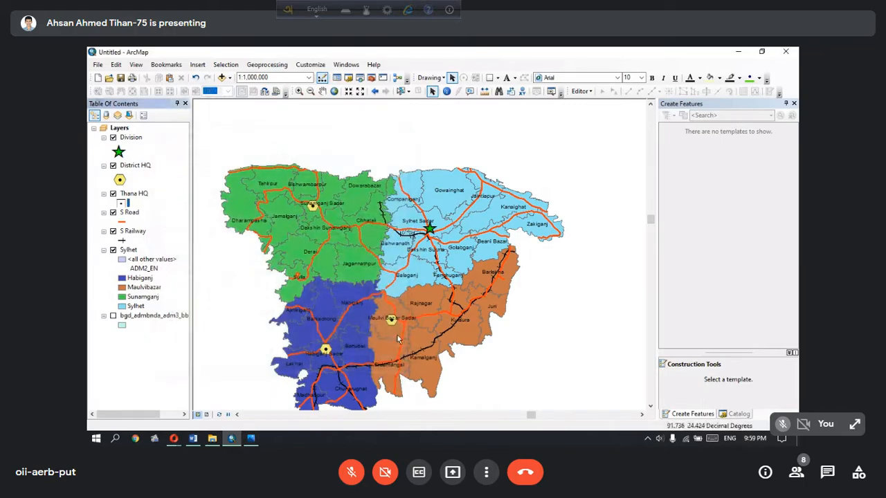
# Start an edit session on the Thana HQ layer and choose its template for creating points
pyautogui.click(588, 93)
pyautogui.click(598, 105)
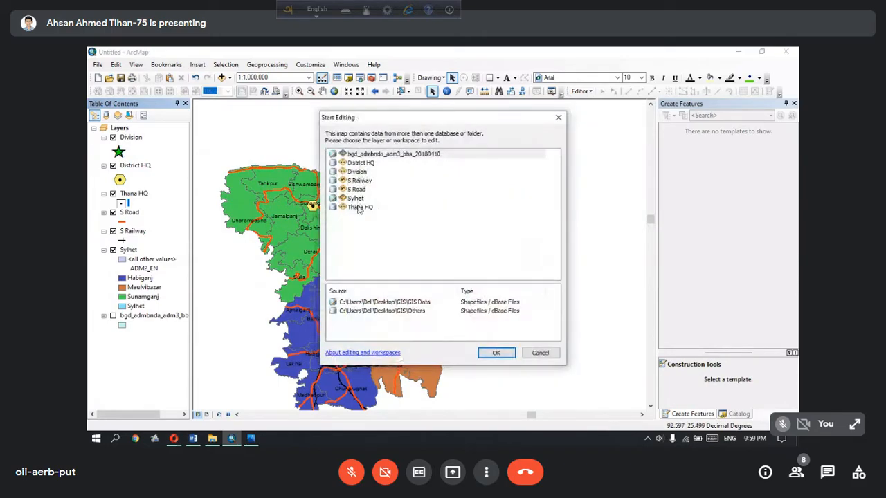
pyautogui.click(359, 209)
pyautogui.click(504, 353)
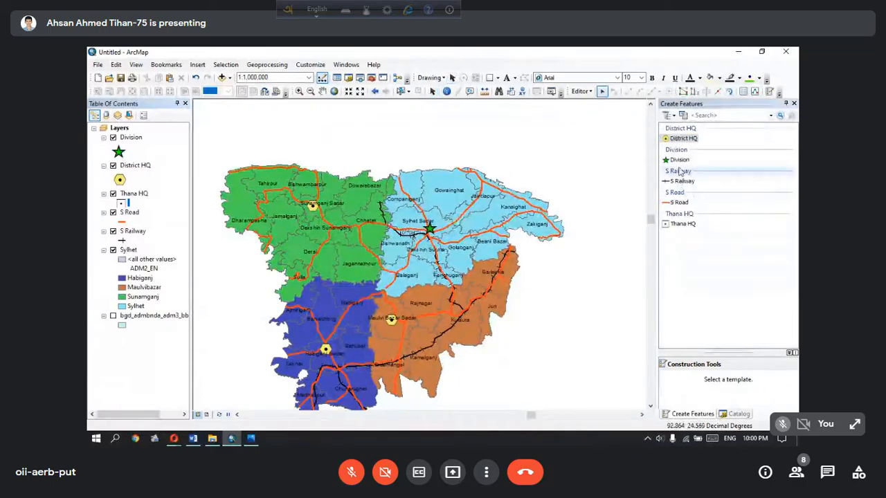
pyautogui.click(682, 223)
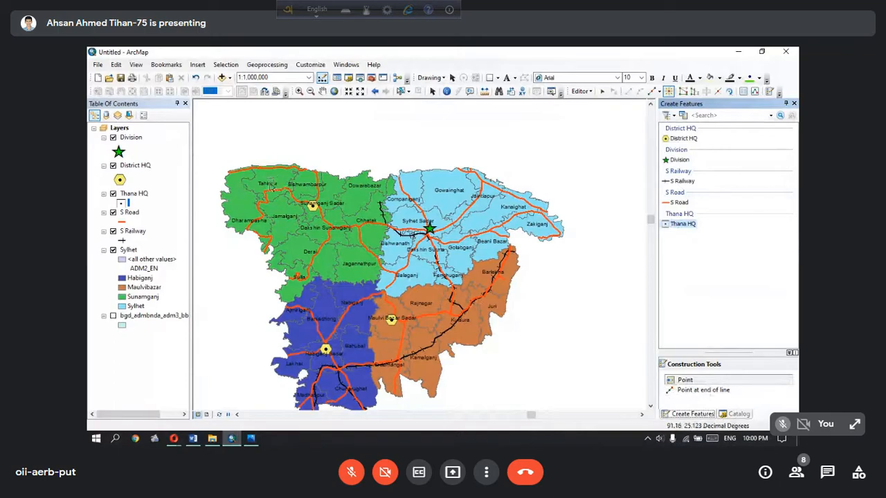
# Place Thana HQ points at the labels of every Sunamganj thana except Sunamganj Sadar, from Tahirpur and Dharampasha to Jagannathpur and Sulla
pyautogui.click(268, 183)
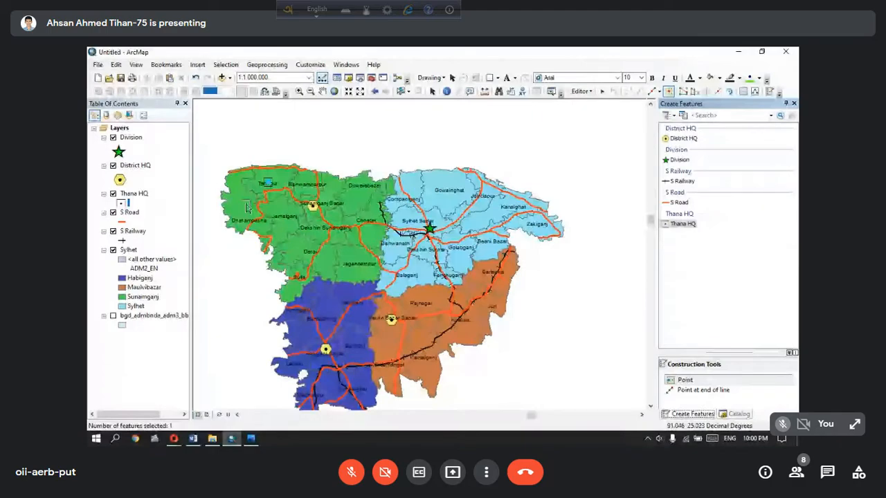
pyautogui.click(246, 211)
pyautogui.click(282, 216)
pyautogui.click(306, 186)
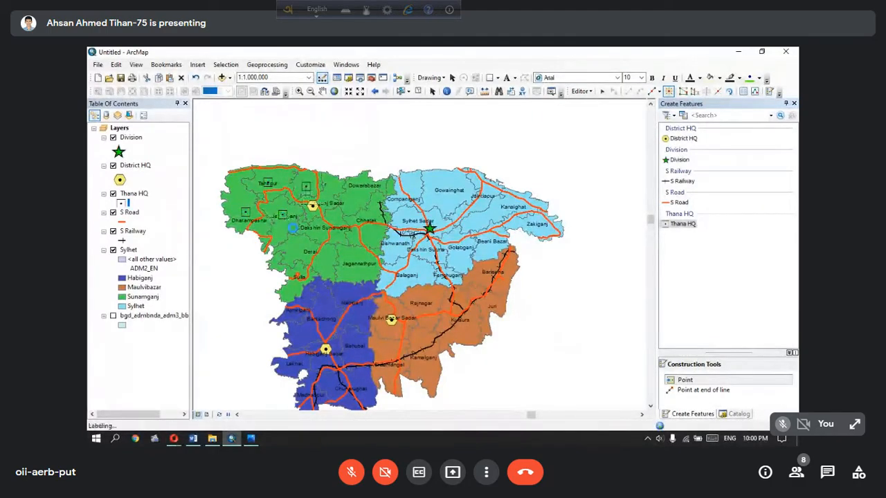
pyautogui.click(317, 230)
pyautogui.click(304, 250)
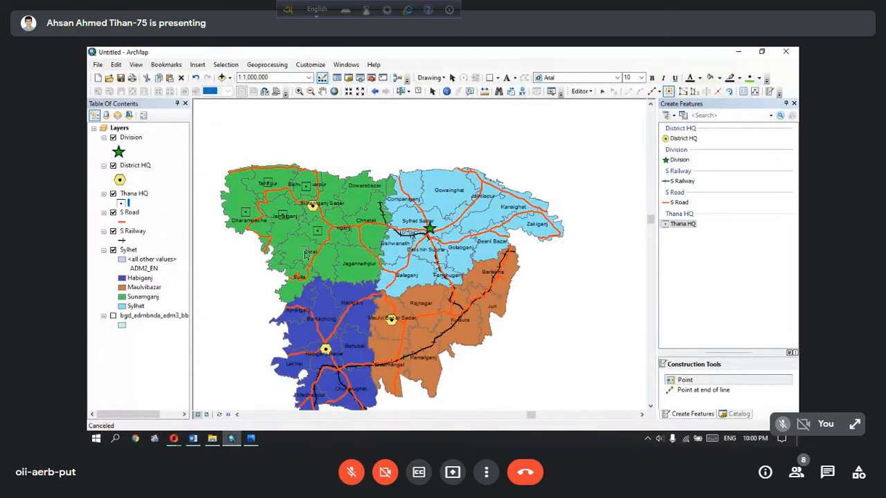
pyautogui.click(357, 193)
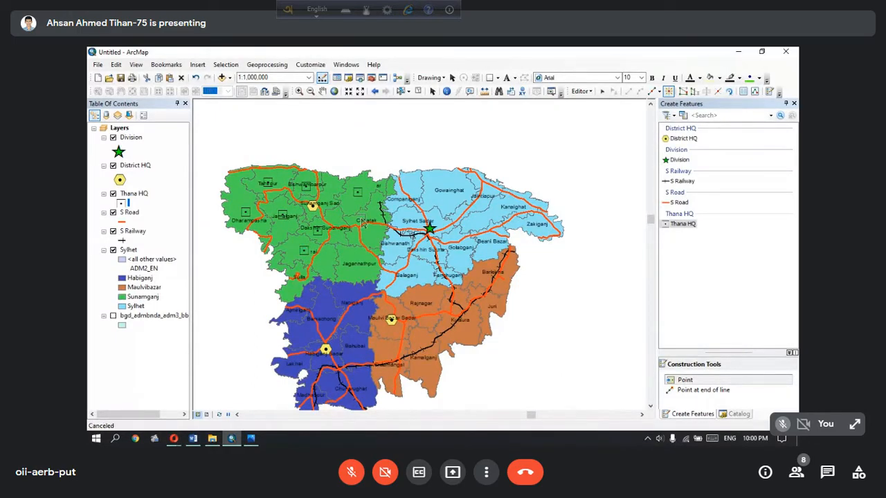
pyautogui.click(360, 218)
pyautogui.click(351, 260)
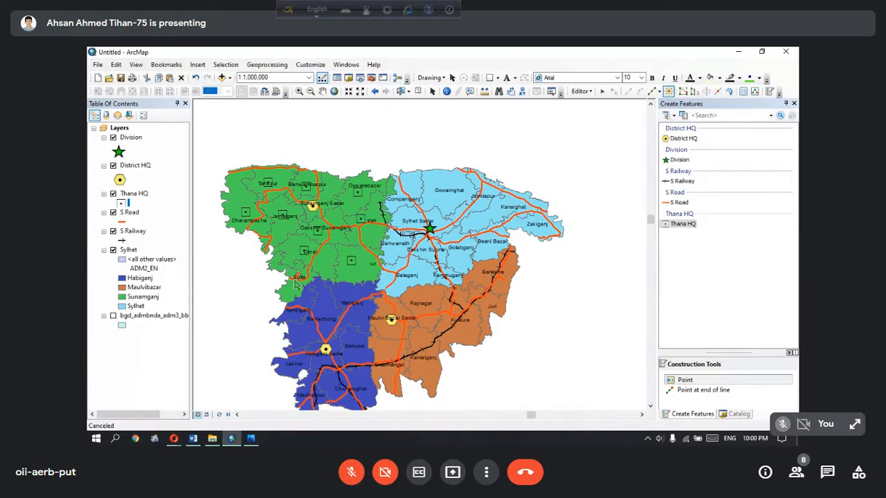
pyautogui.click(294, 279)
# Place Thana HQ points at the labels of every Habiganj thana except Habiganj Sadar, including Baniachong, Lakhai, Bahubal and Nabiganj
pyautogui.click(304, 309)
pyautogui.click(313, 330)
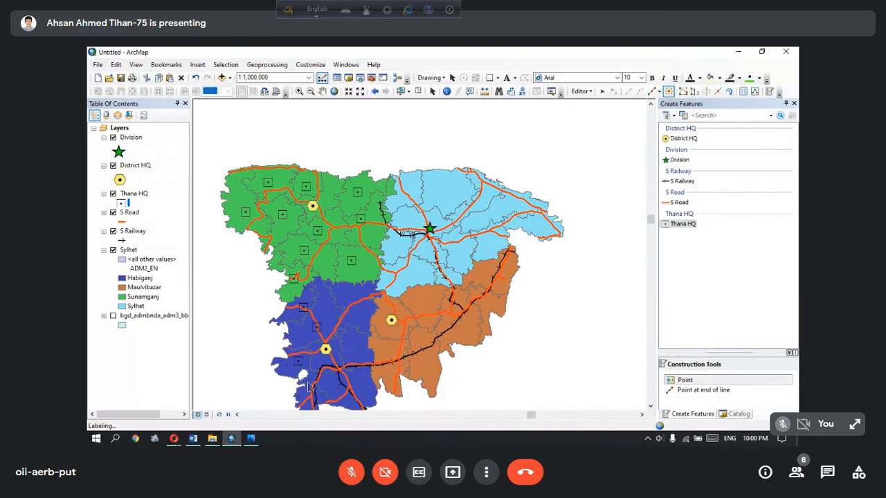
pyautogui.click(354, 350)
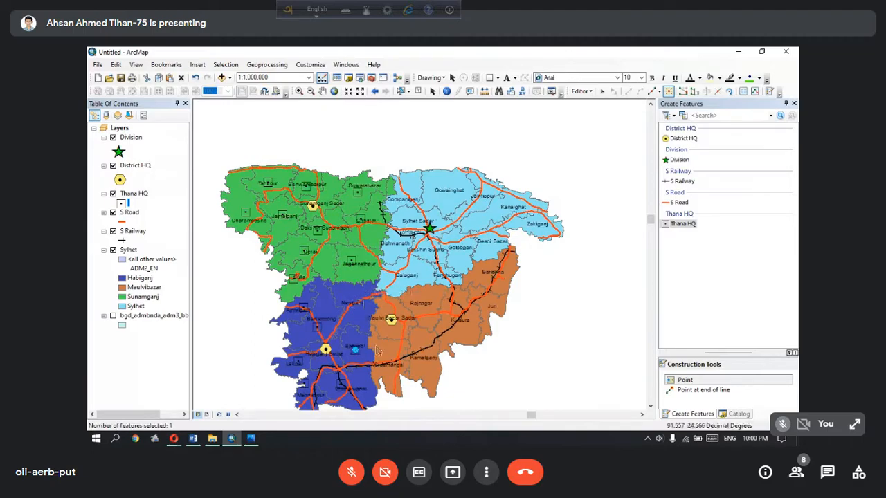
pyautogui.click(357, 304)
# Place Thana HQ points in Maulvibazar district at Sreemangal, Kamalganj, Kulaura, Rajnagar, Juri and Barlekha
pyautogui.click(387, 365)
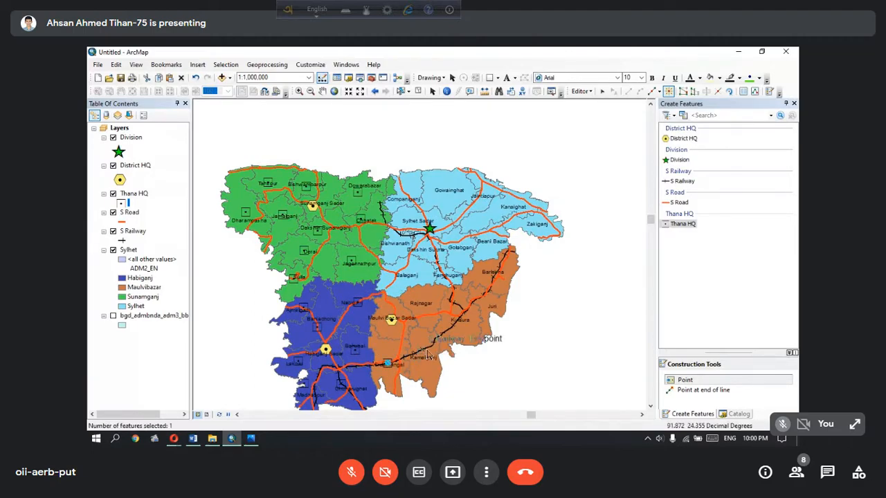
pyautogui.click(422, 350)
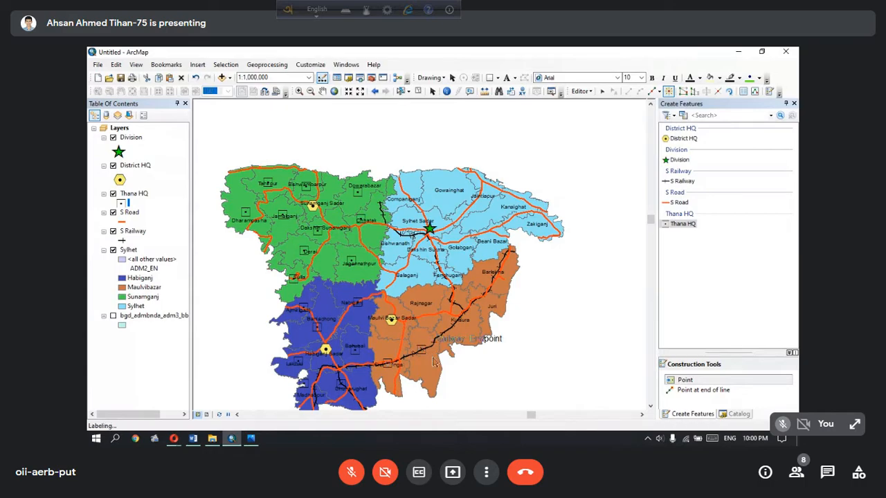
pyautogui.click(467, 321)
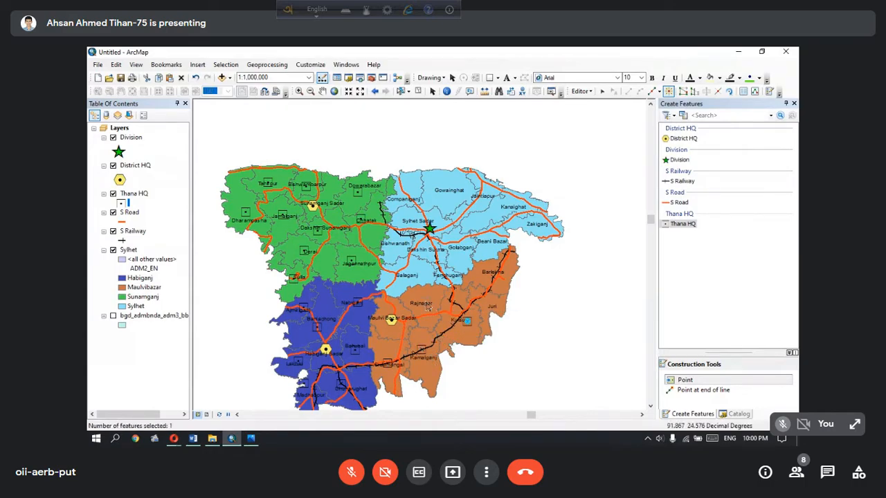
pyautogui.click(424, 303)
pyautogui.click(490, 301)
pyautogui.click(493, 275)
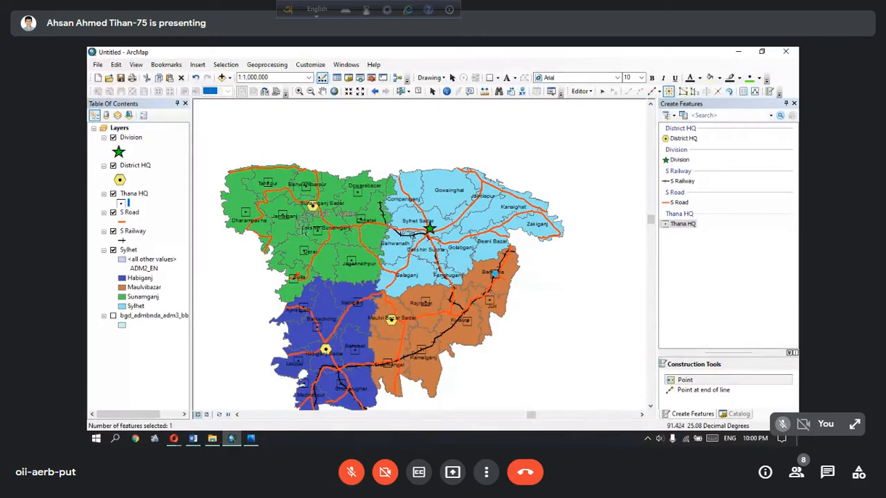
# Place Thana HQ points at the labels of every Sylhet district thana except Sylhet Sadar, including Gowainghat, Zakiganj, Golabganj, Bishwanath, Fenchuganj and Balaganj
pyautogui.click(401, 199)
pyautogui.click(447, 190)
pyautogui.click(507, 206)
pyautogui.click(538, 225)
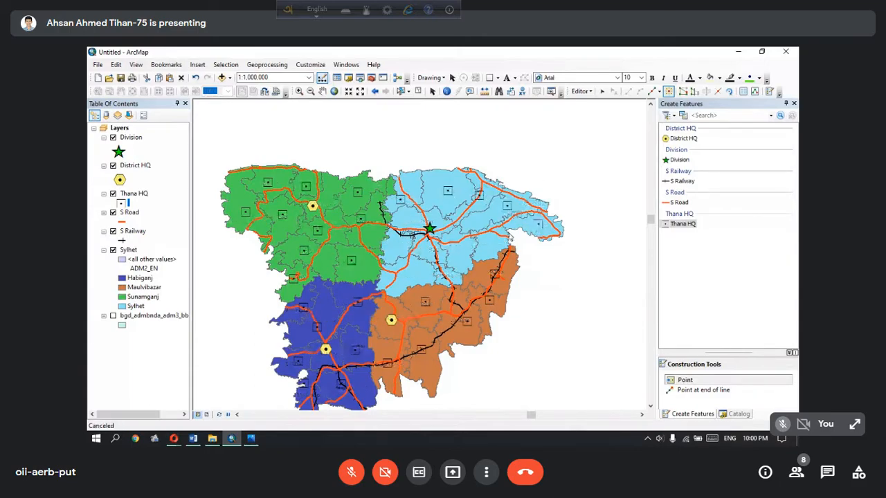
pyautogui.click(490, 239)
pyautogui.click(458, 242)
pyautogui.click(429, 250)
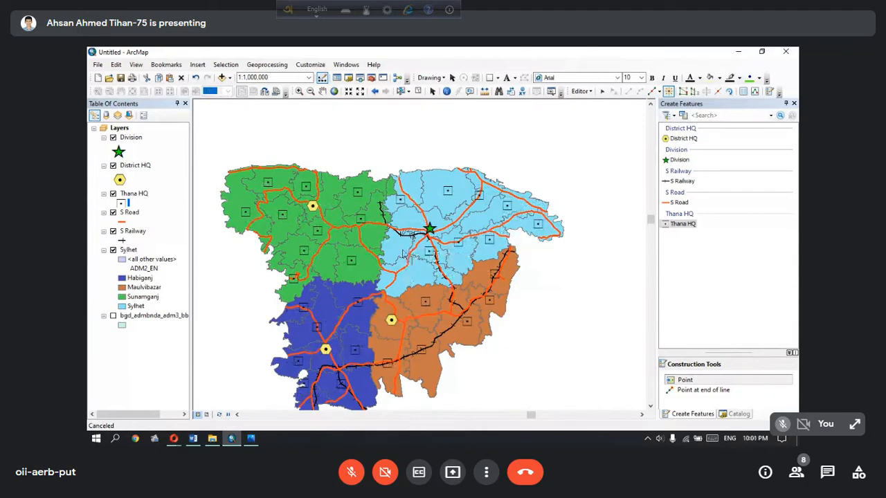
pyautogui.click(397, 249)
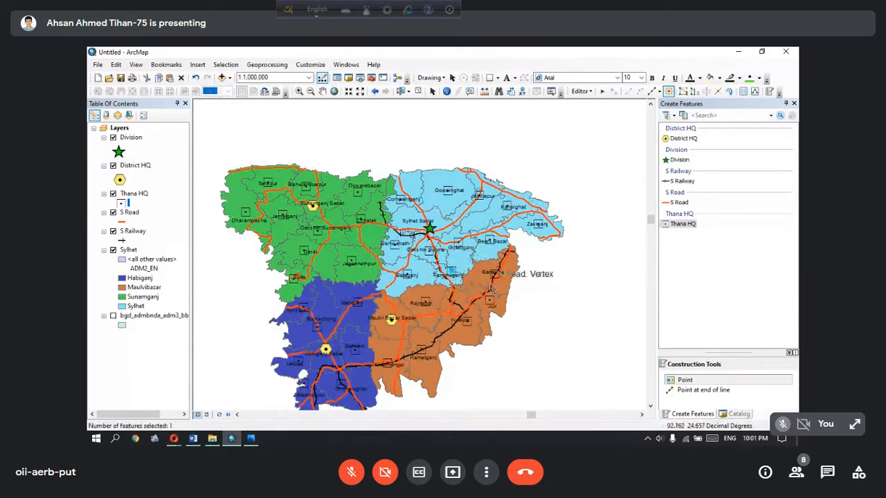
# Stop the edit session and save the points added to the Thana HQ layer
pyautogui.click(581, 90)
pyautogui.click(588, 114)
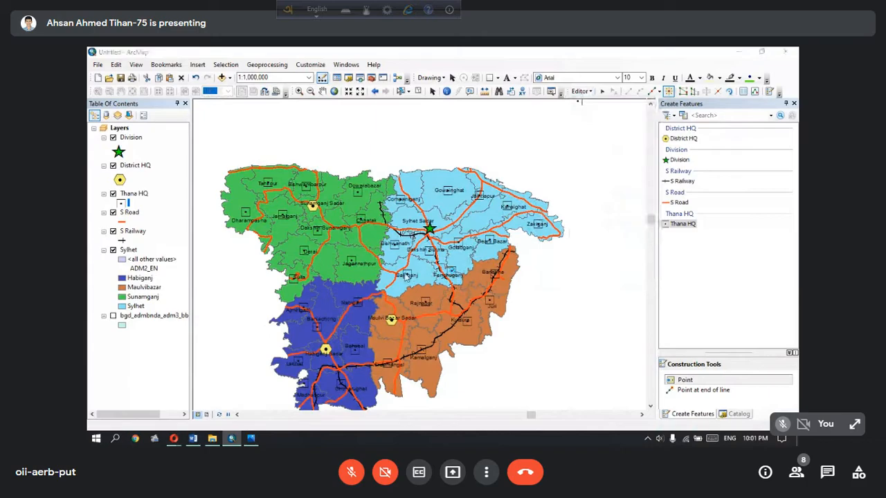
pyautogui.click(406, 274)
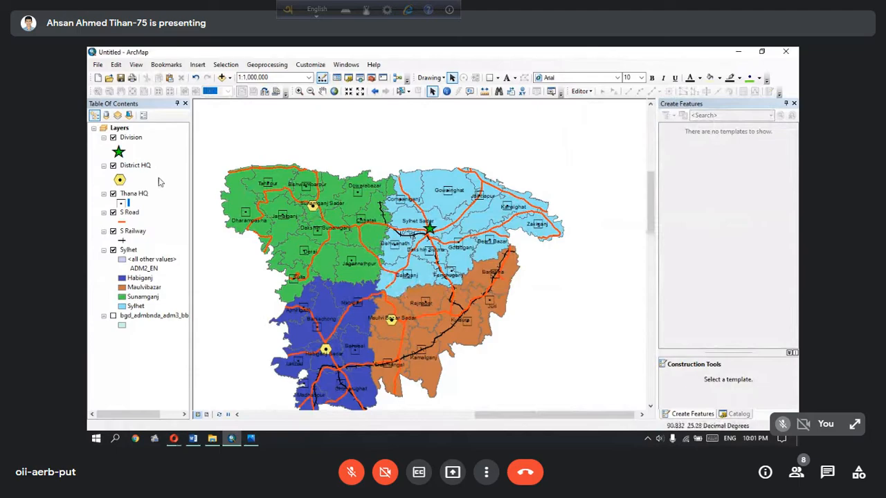
# Enlarge the Thana HQ layer's square marker symbol to size 20
pyautogui.click(118, 203)
pyautogui.doubleClick(386, 232)
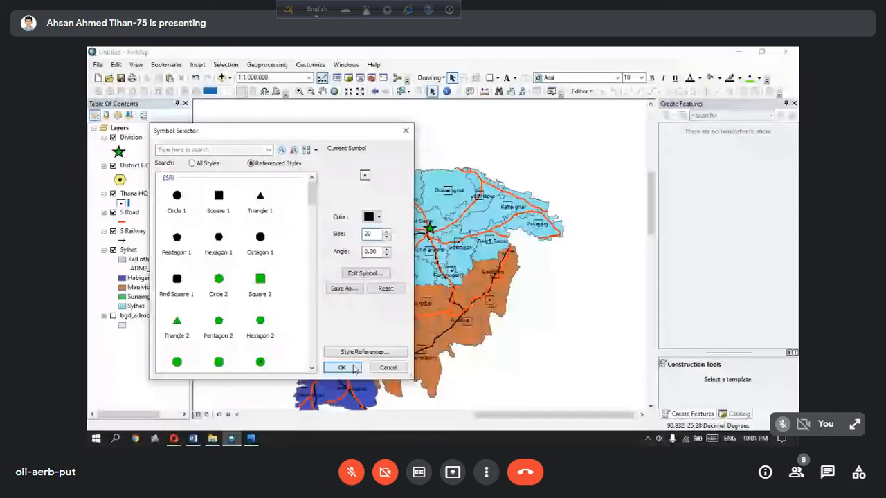
pyautogui.click(354, 369)
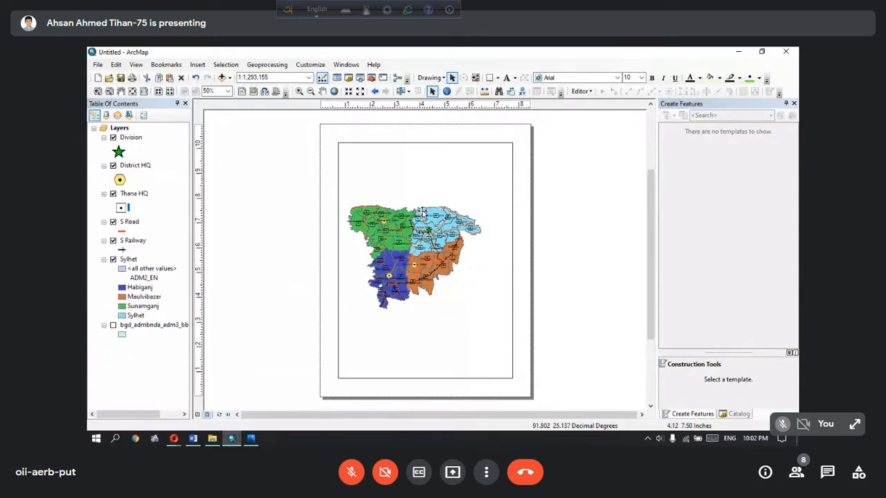
# Check the reference image Sylhet Division Administration.jpg in Photos, and set the ArcMap layout page to A4 landscape with map elements scaled proportionally
pyautogui.click(256, 440)
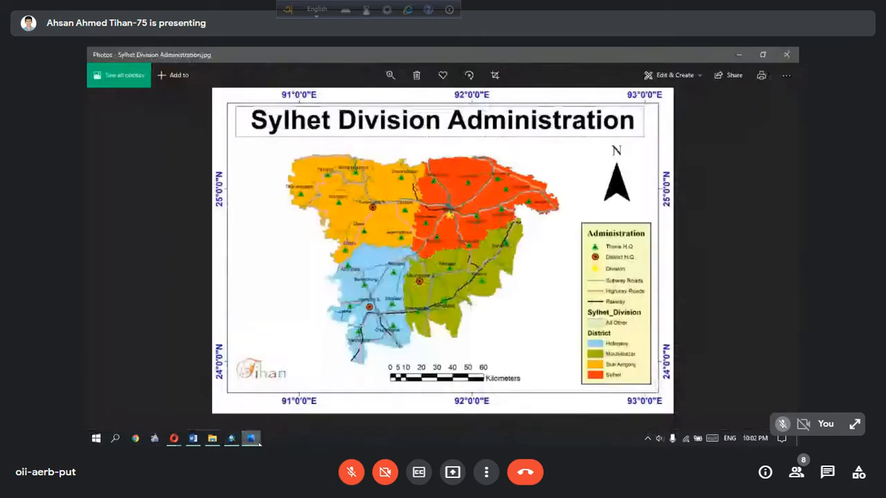
pyautogui.click(258, 441)
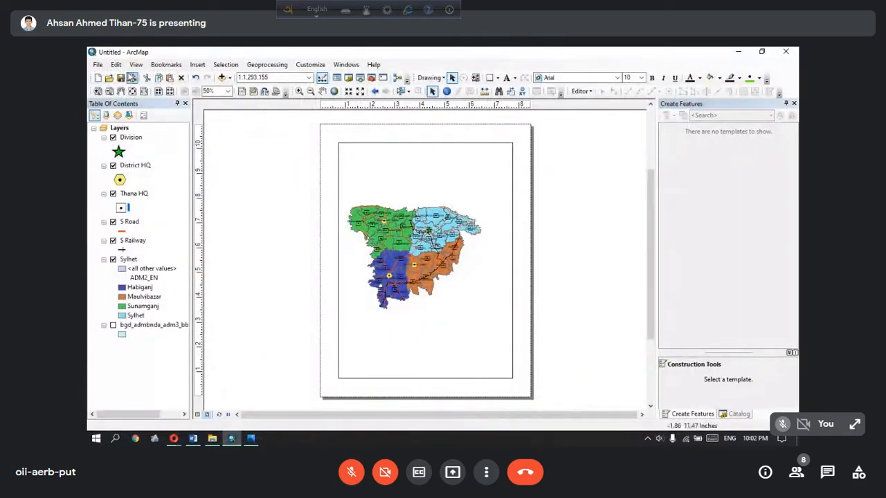
pyautogui.click(99, 66)
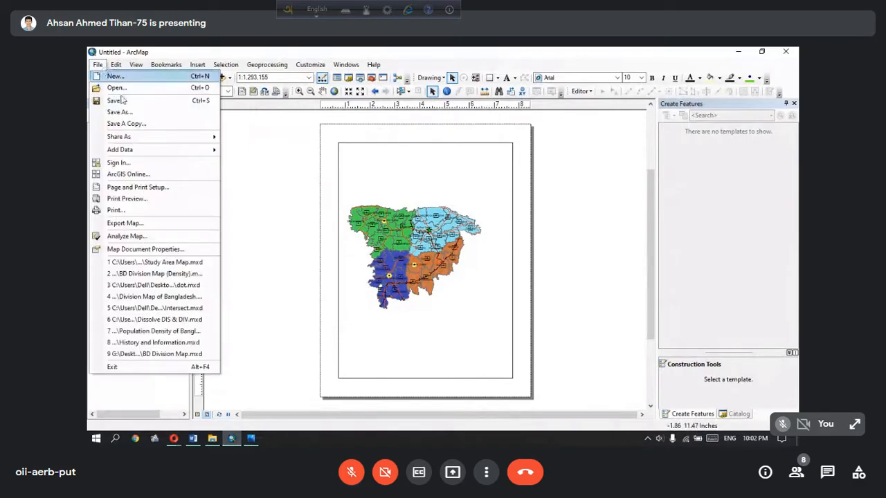
pyautogui.click(169, 193)
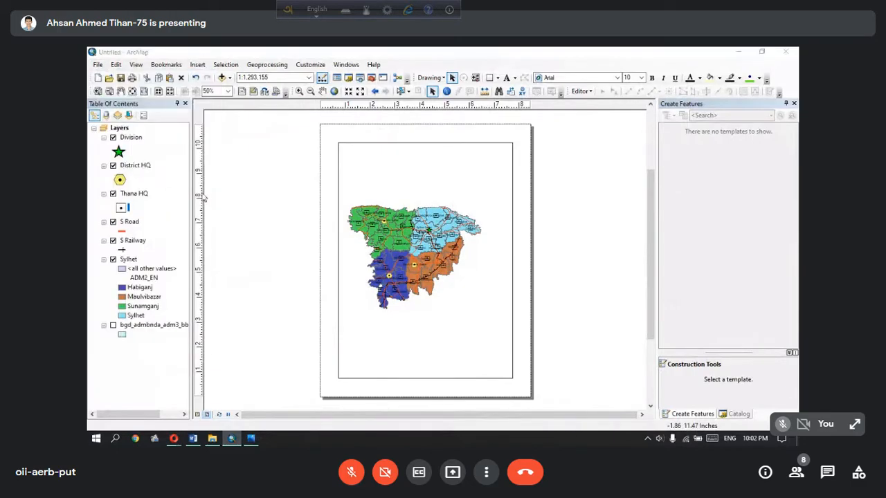
pyautogui.click(421, 195)
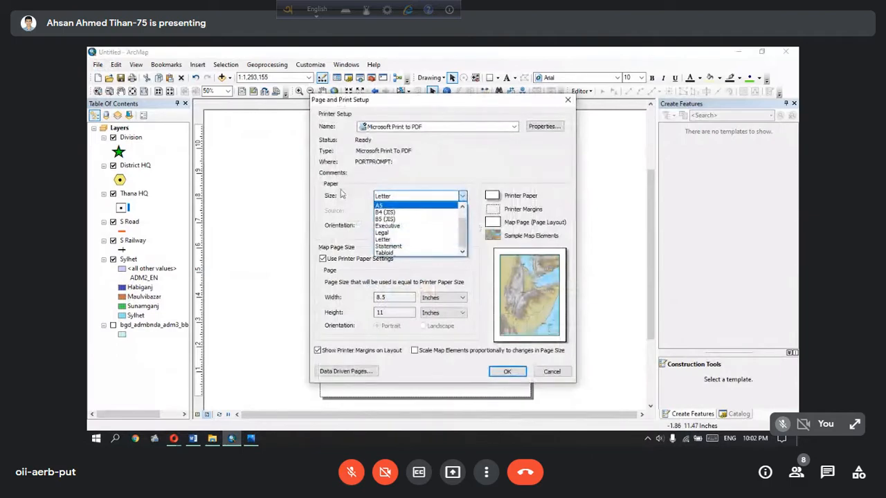
pyautogui.scroll(1, 411, 215)
pyautogui.click(410, 212)
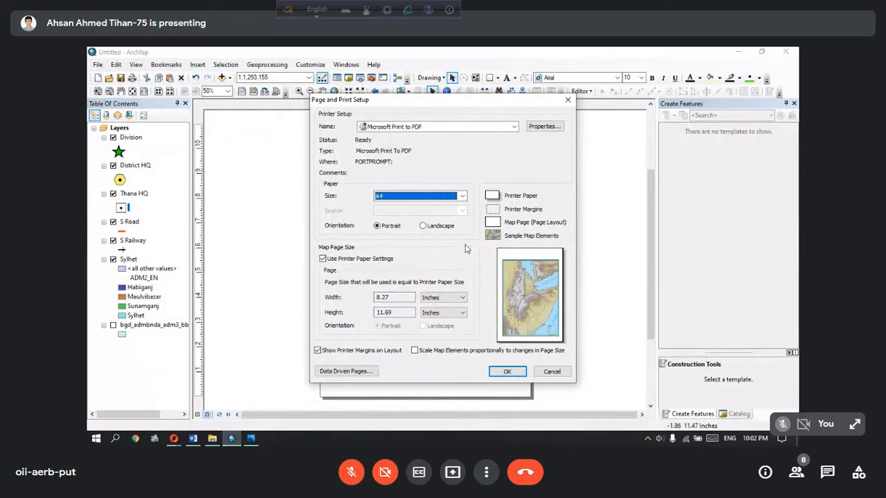
pyautogui.click(423, 226)
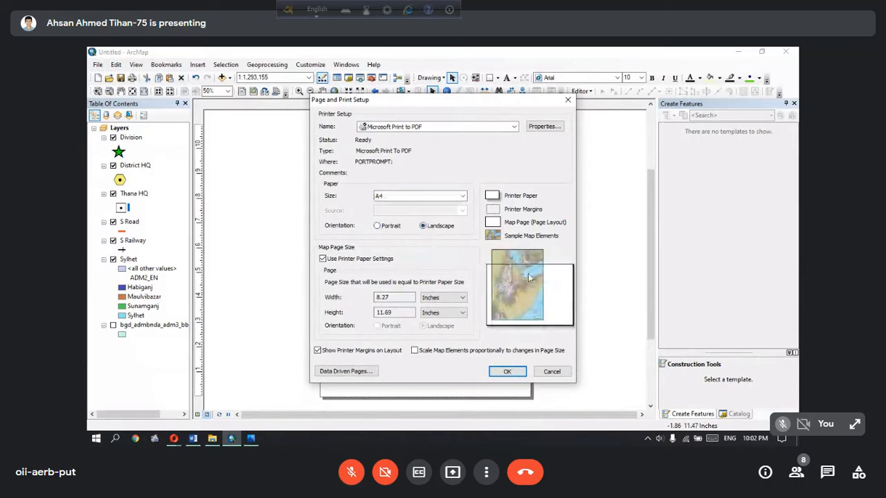
pyautogui.click(414, 351)
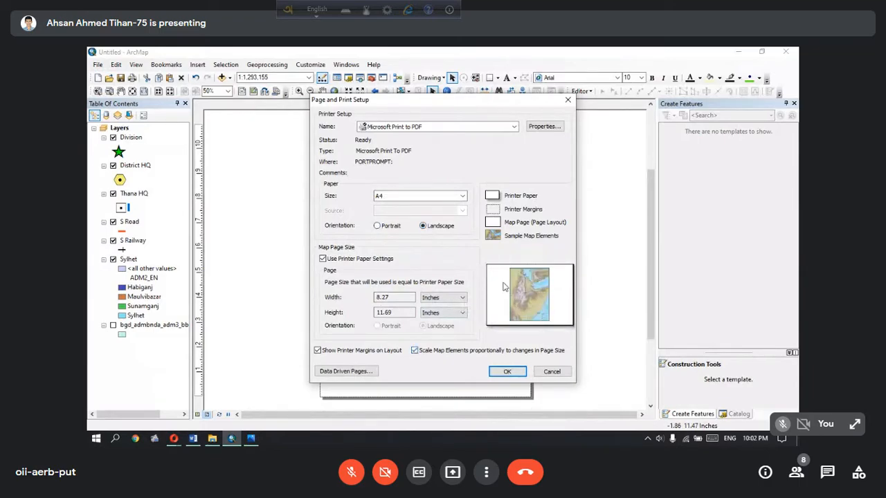
pyautogui.click(507, 373)
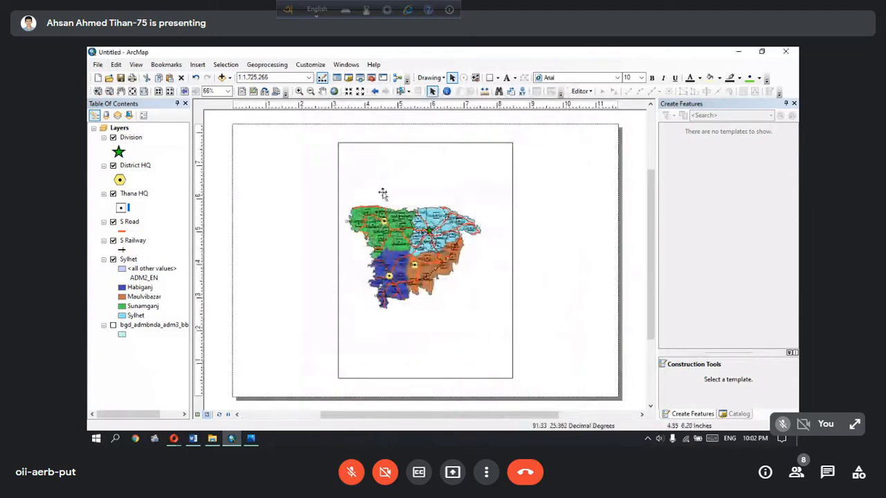
# Move the map data frame and stretch its edges so it fills the landscape page with an even margin
pyautogui.click(483, 143)
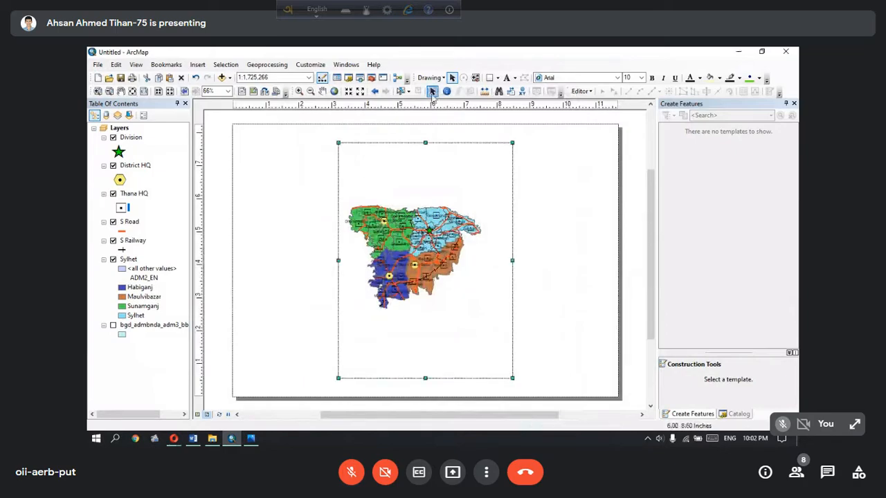
pyautogui.moveTo(409, 175); pyautogui.dragTo(373, 182)
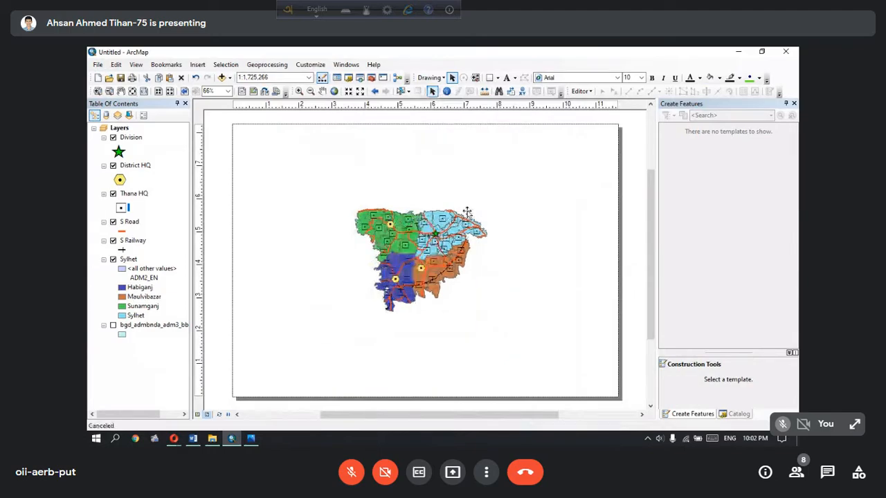
pyautogui.moveTo(516, 257); pyautogui.dragTo(602, 262)
pyautogui.moveTo(346, 262); pyautogui.dragTo(253, 260)
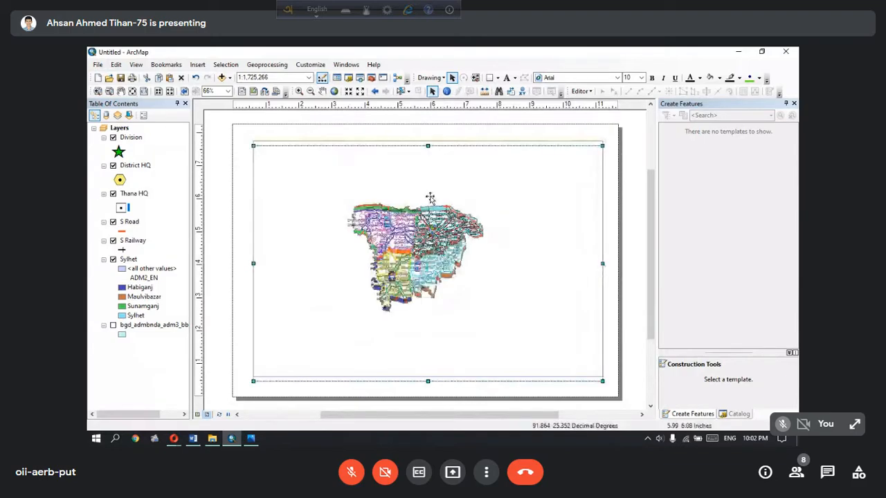
pyautogui.moveTo(431, 240); pyautogui.dragTo(431, 236)
pyautogui.moveTo(428, 372); pyautogui.dragTo(425, 379)
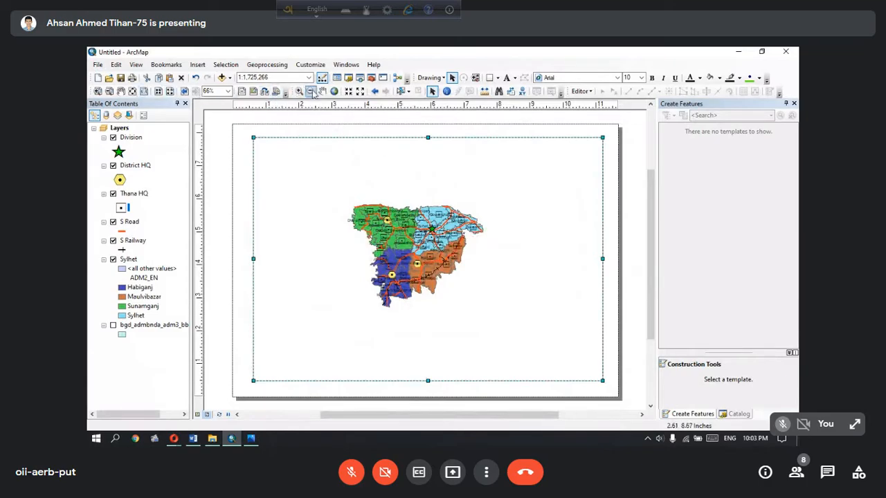
# Enlarge the map to a scale of 1:1,000,000 and shift it to the left side of the data frame
pyautogui.click(348, 94)
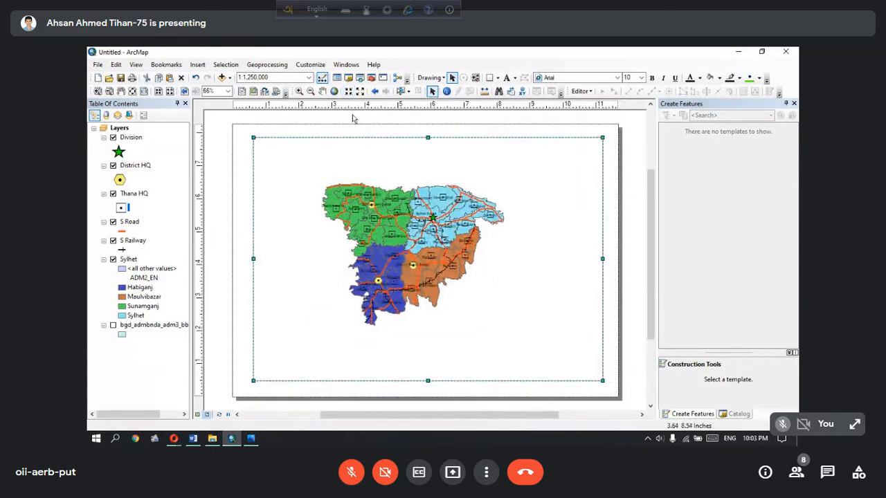
pyautogui.click(322, 91)
pyautogui.moveTo(401, 211); pyautogui.dragTo(370, 228)
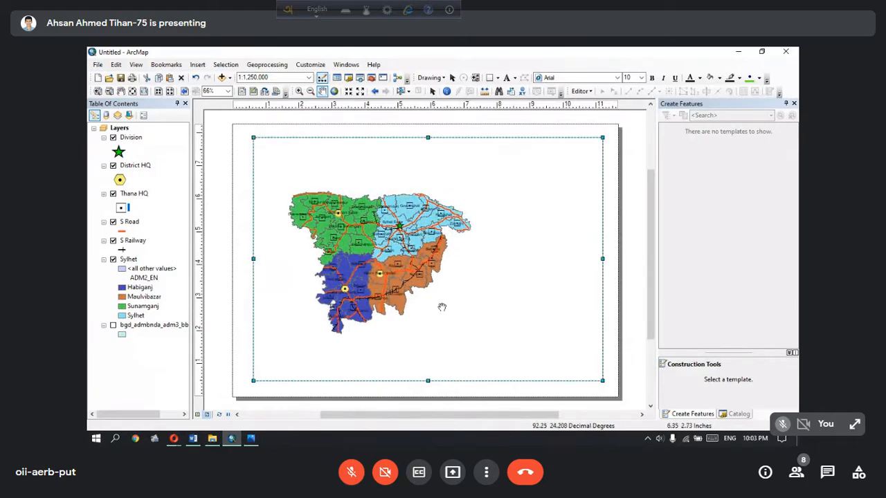
pyautogui.click(348, 92)
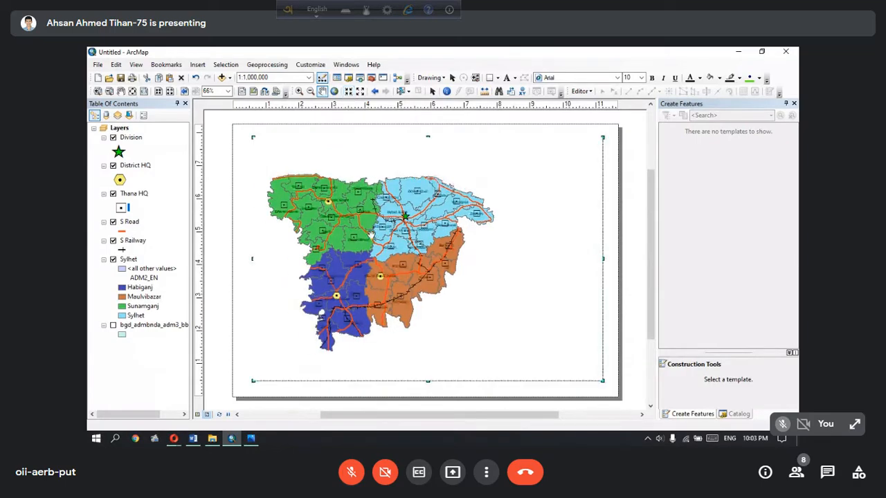
pyautogui.moveTo(379, 237)
pyautogui.mouseDown()
pyautogui.moveTo(380, 245)
pyautogui.moveTo(379, 236)
pyautogui.mouseUp()
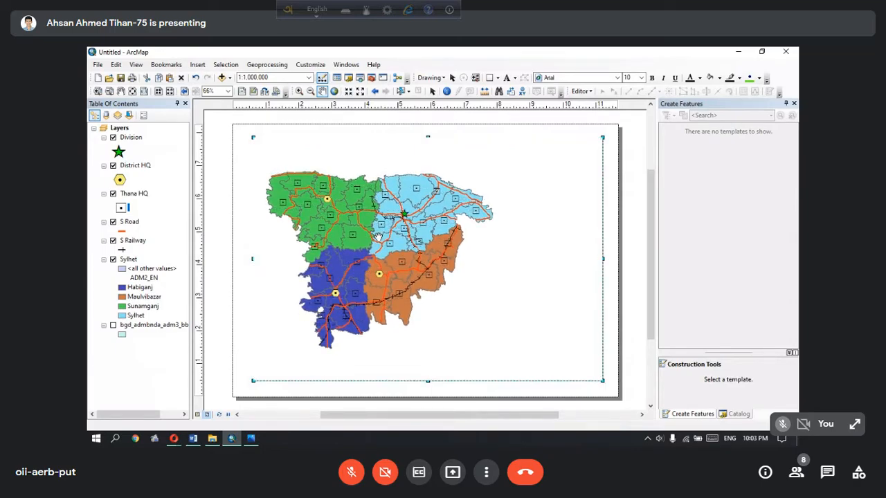
# Insert a solid black north arrow marked N, place it in the data frame's upper-right corner and enlarge it
pyautogui.click(196, 66)
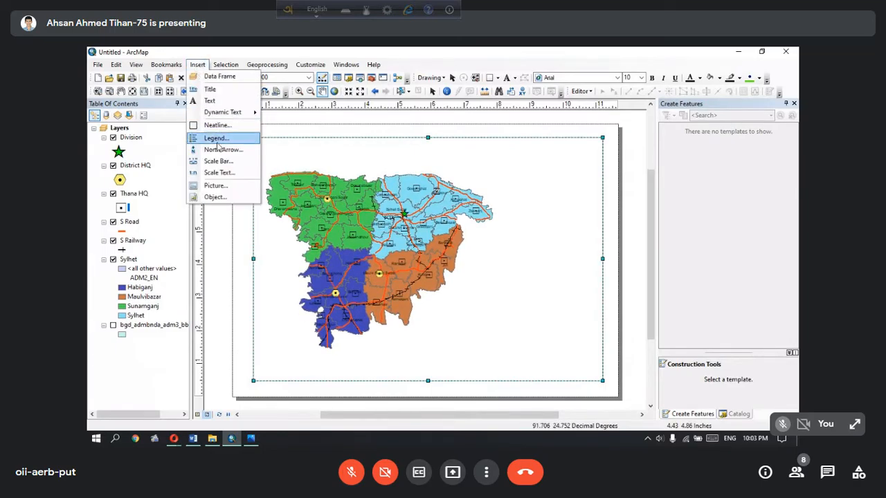
pyautogui.click(220, 150)
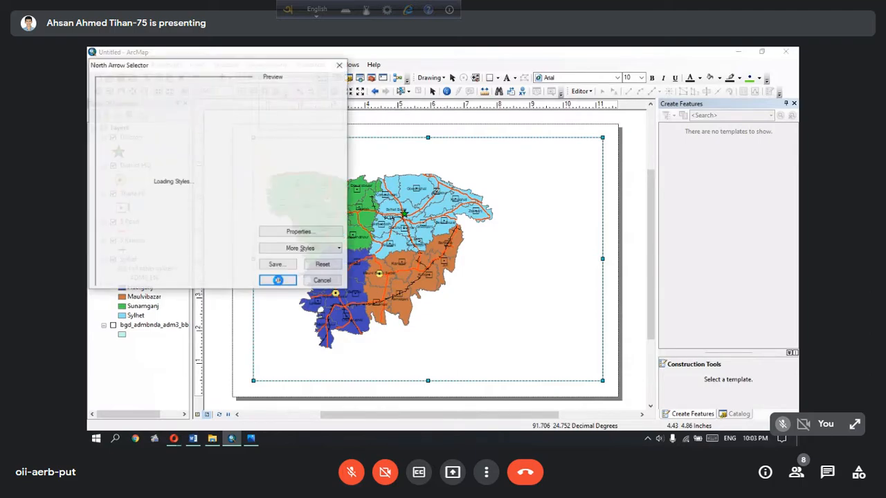
pyautogui.click(167, 116)
pyautogui.click(287, 280)
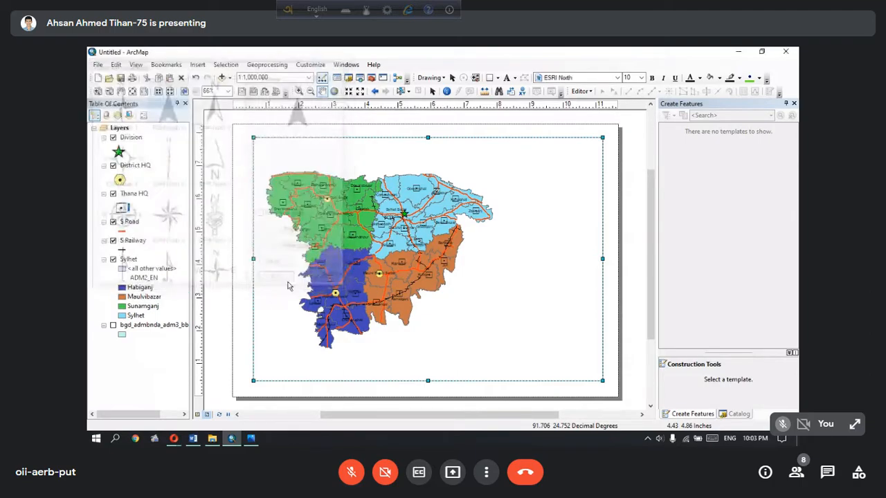
pyautogui.moveTo(379, 299); pyautogui.dragTo(587, 171)
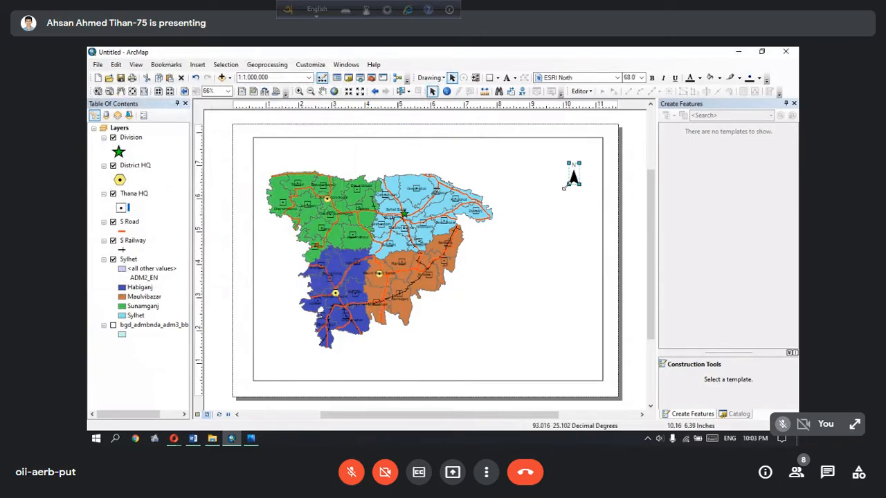
pyautogui.moveTo(552, 201); pyautogui.dragTo(565, 202)
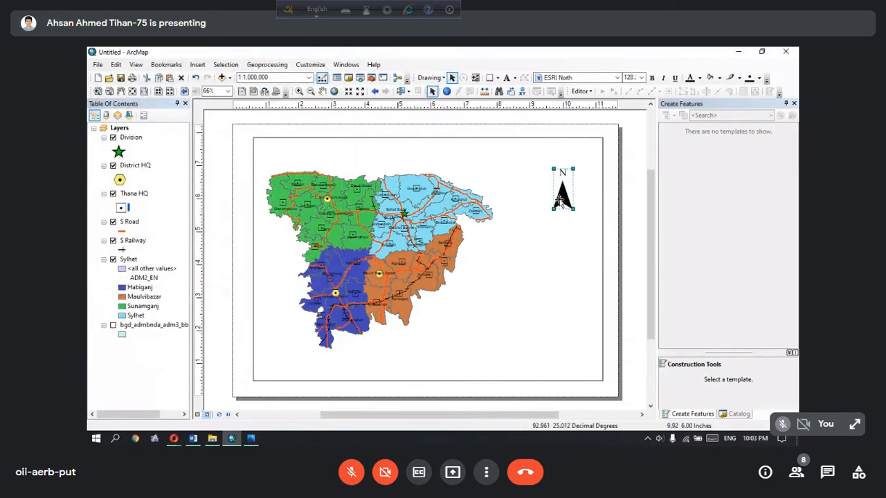
# Insert a scale bar in the Alternating Scale Bar 1 style with its division units set to Kilometers
pyautogui.click(197, 64)
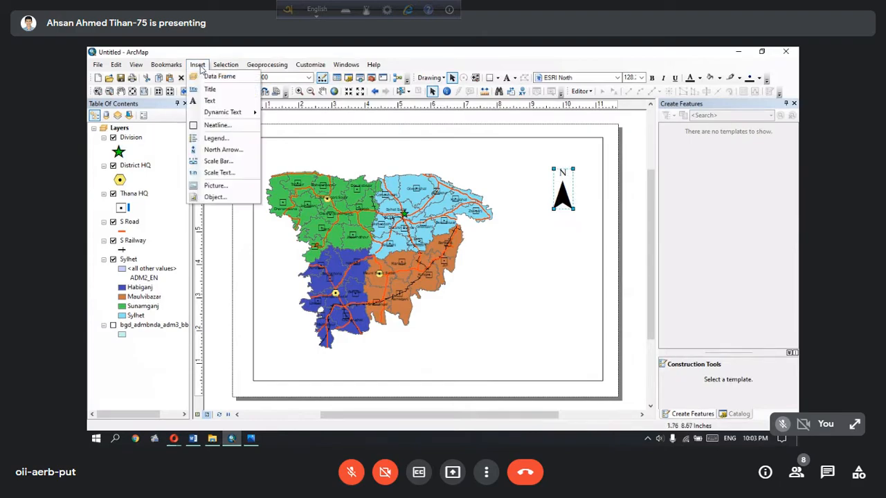
pyautogui.click(225, 161)
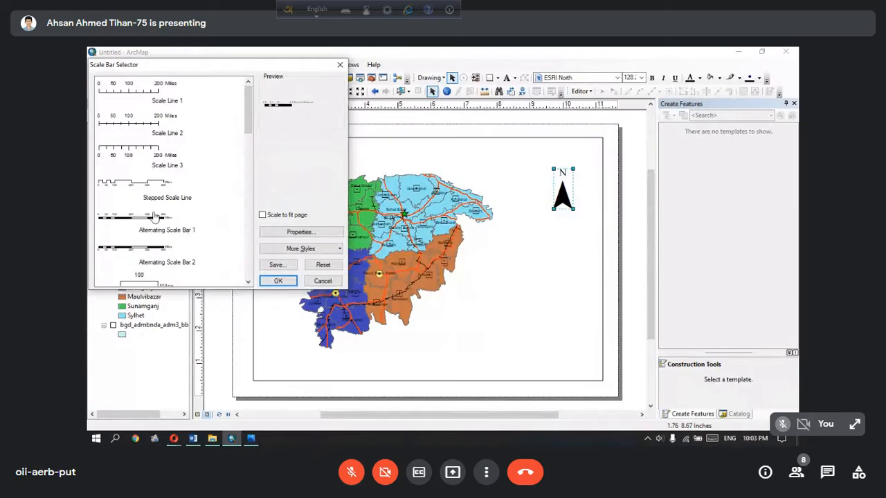
pyautogui.click(154, 220)
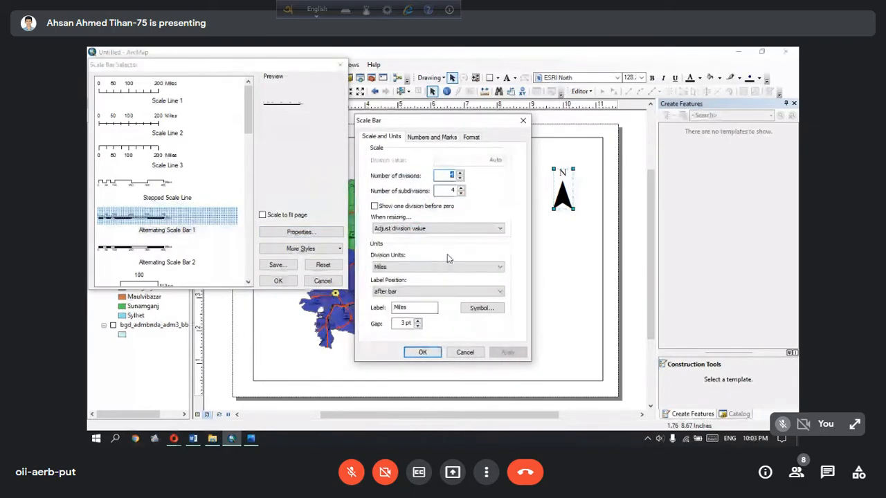
pyautogui.click(404, 268)
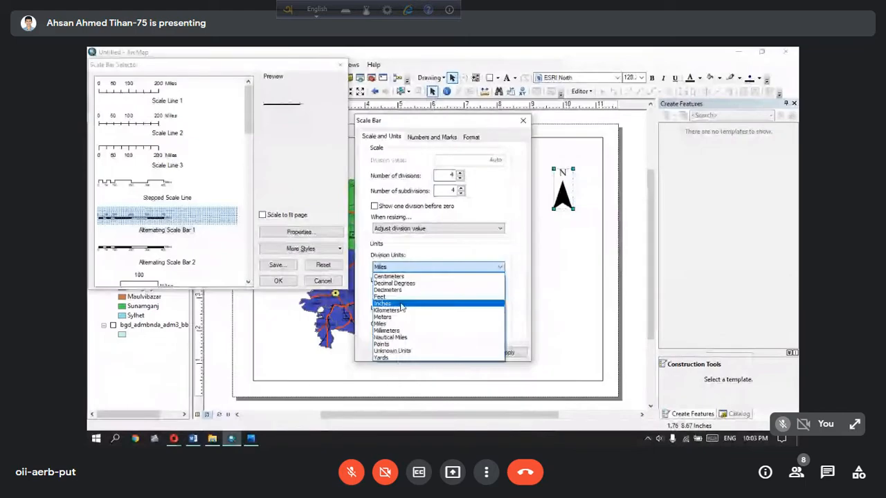
pyautogui.click(400, 309)
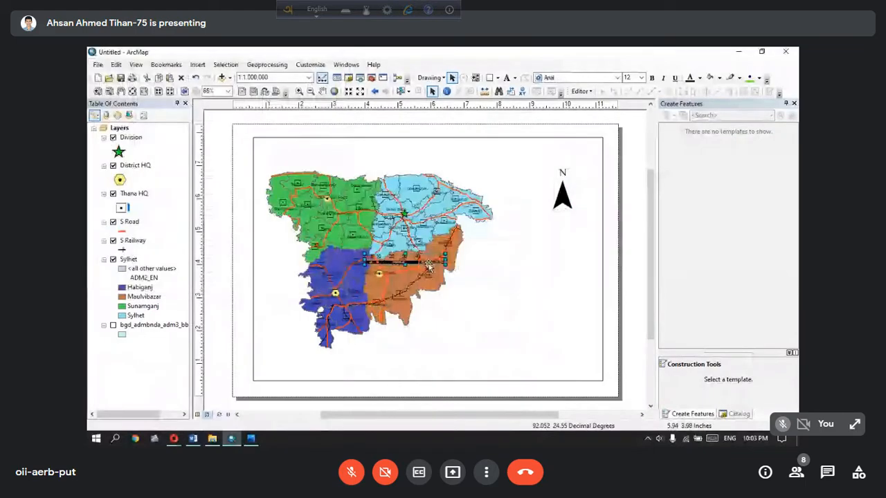
# Place the scale bar beneath the map and enlarge it until it spans 80 kilometers
pyautogui.moveTo(429, 265); pyautogui.dragTo(388, 368)
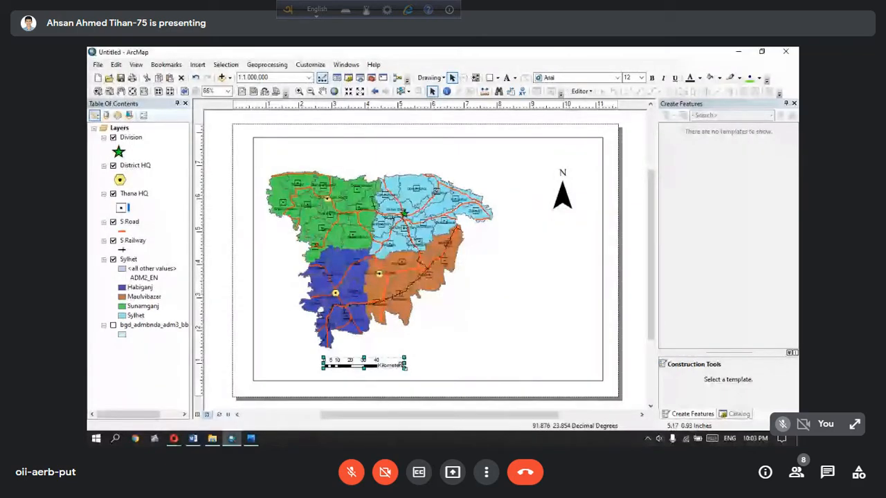
pyautogui.moveTo(405, 368); pyautogui.dragTo(429, 368)
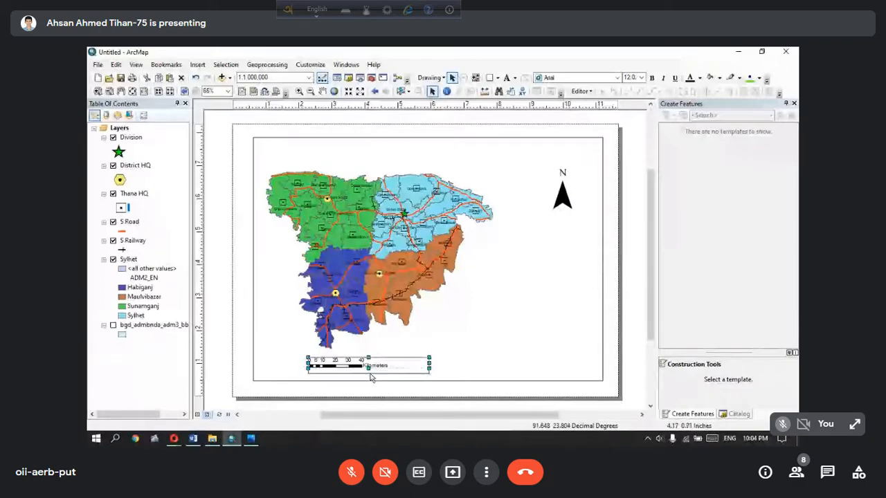
pyautogui.moveTo(445, 368); pyautogui.dragTo(460, 363)
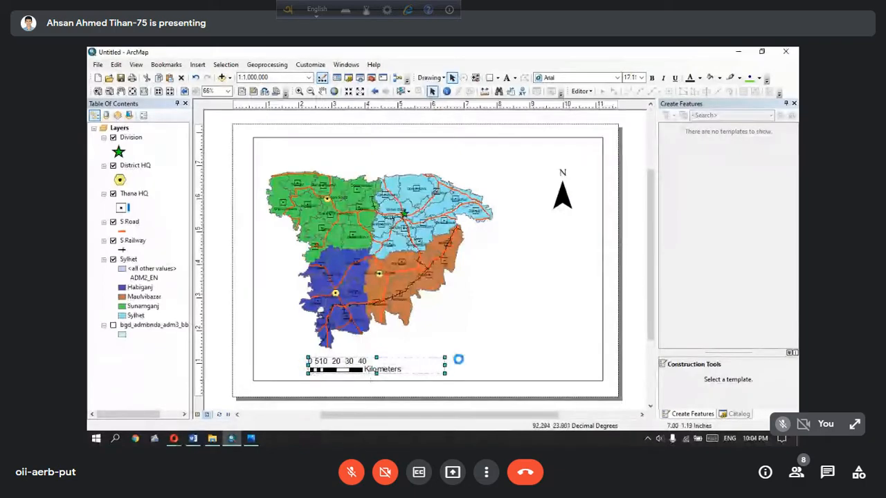
pyautogui.click(488, 337)
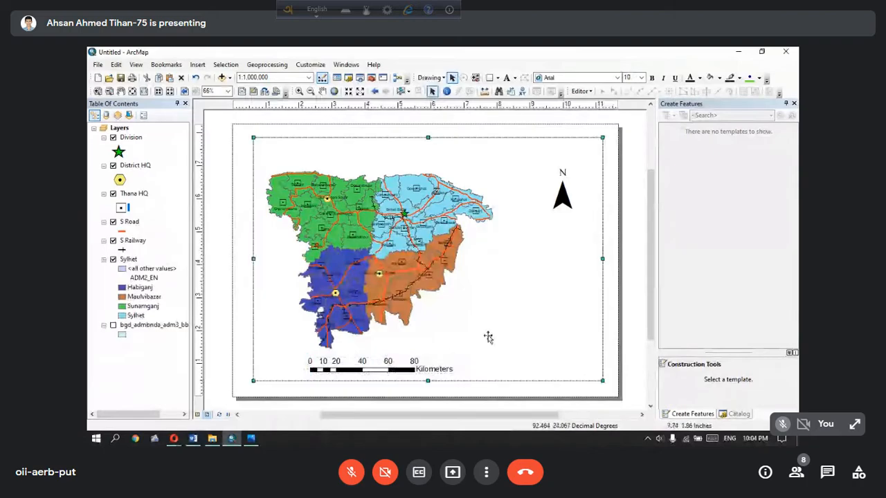
# Start a one-column legend containing Division, District HQ, Thana HQ, S Road, S Railway and Sylhet
pyautogui.click(226, 67)
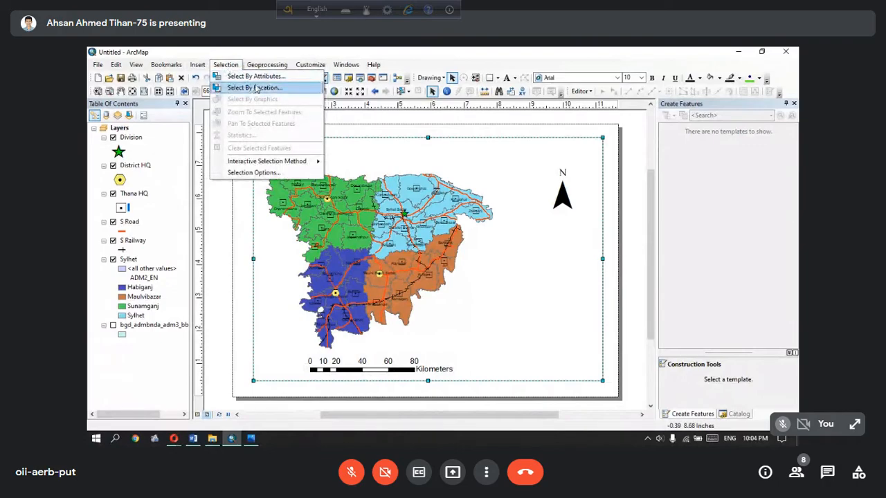
pyautogui.moveTo(208, 67)
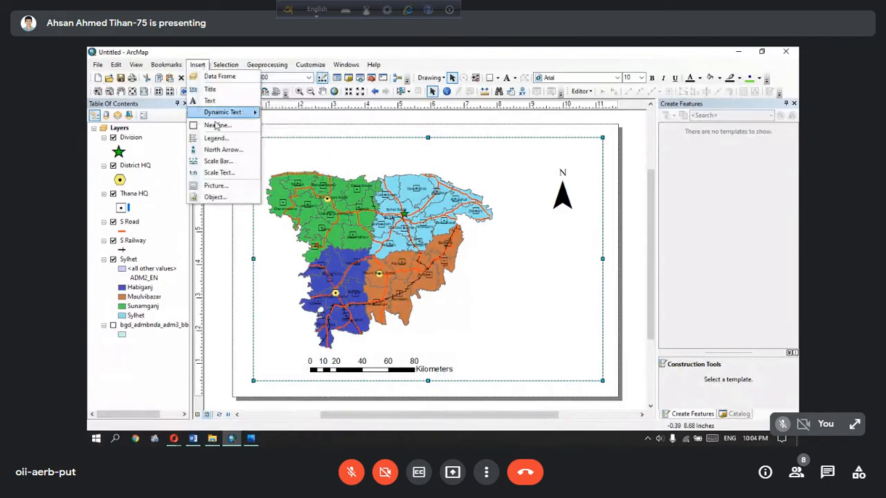
pyautogui.click(222, 137)
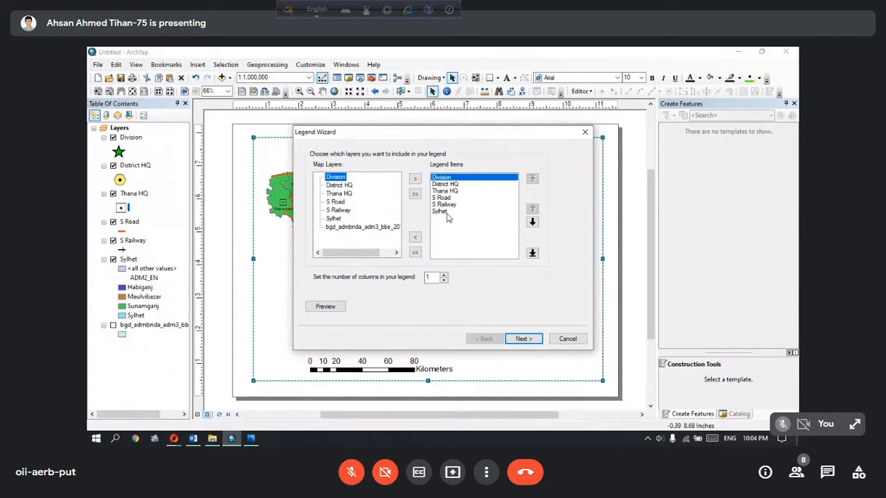
pyautogui.click(527, 339)
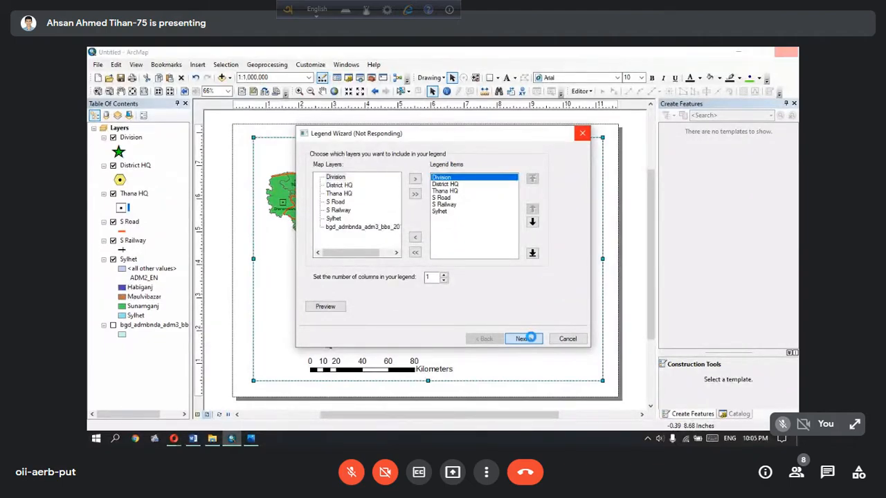
# Switch to the Google Meet window in Opera, look through the call's participant list and return to ArcMap
pyautogui.moveTo(174, 438)
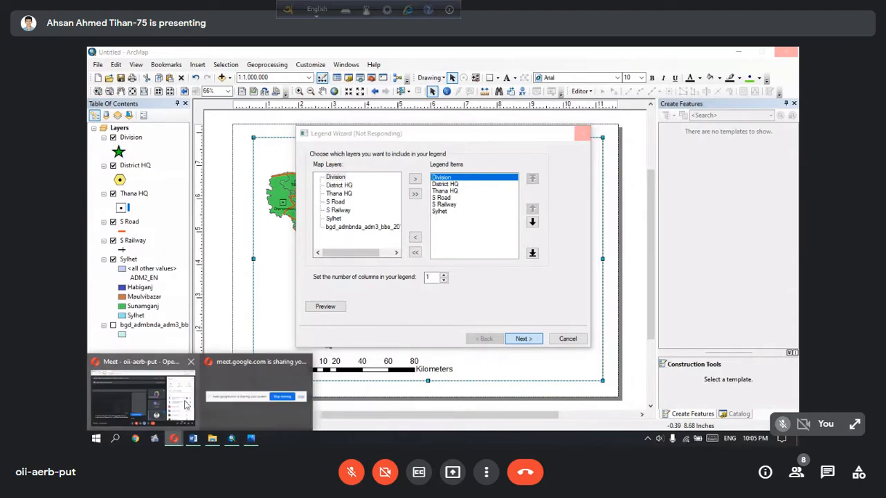
pyautogui.click(180, 401)
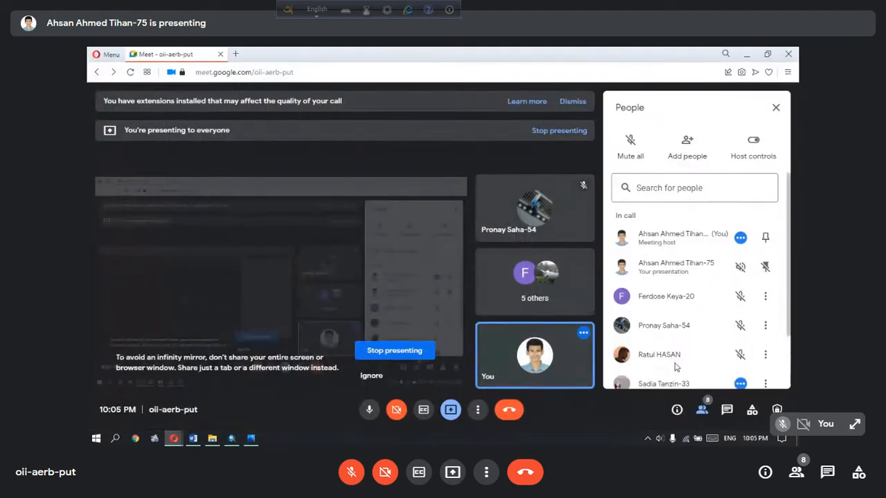
pyautogui.scroll(-2, 685, 373)
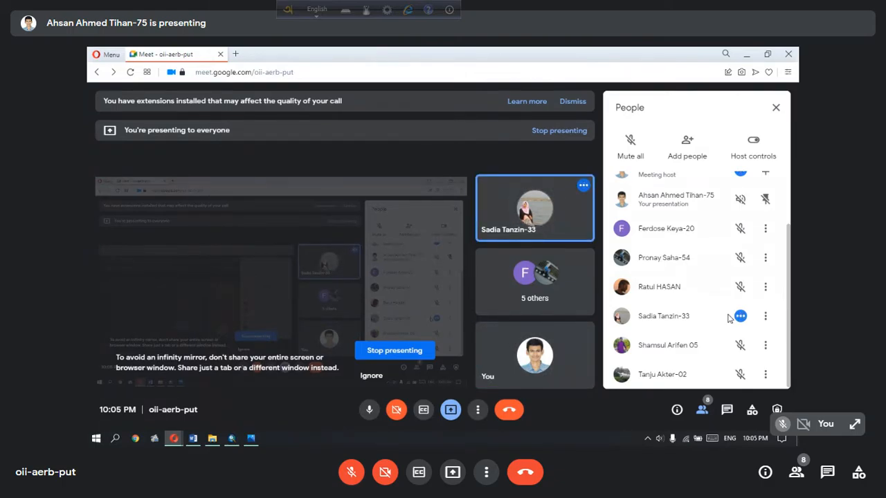
pyautogui.scroll(2, 728, 317)
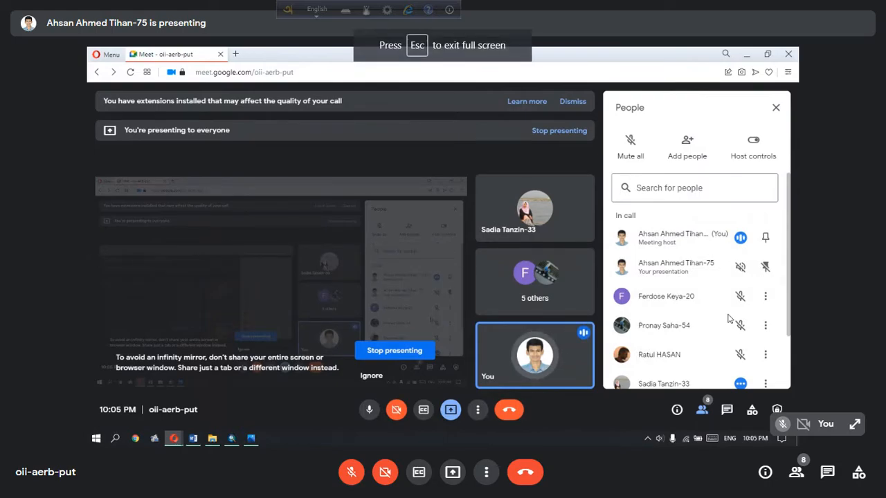
pyautogui.click(746, 53)
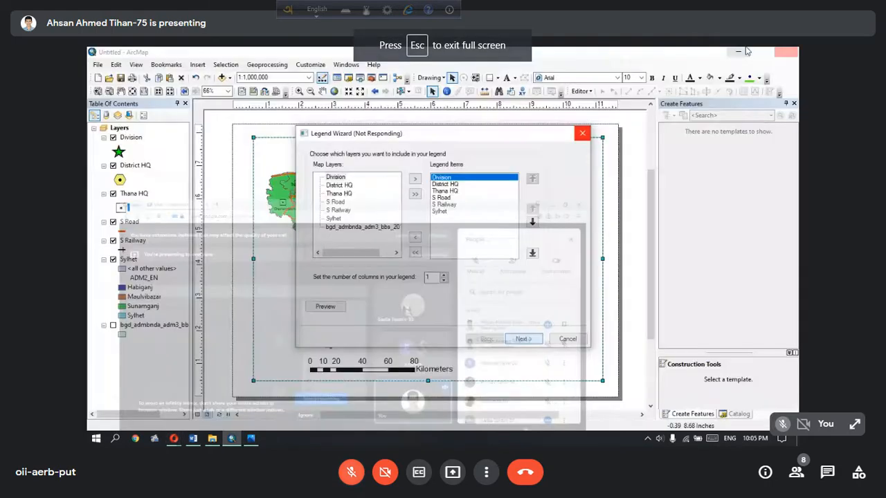
pyautogui.hotkey('ctrl', 'd')
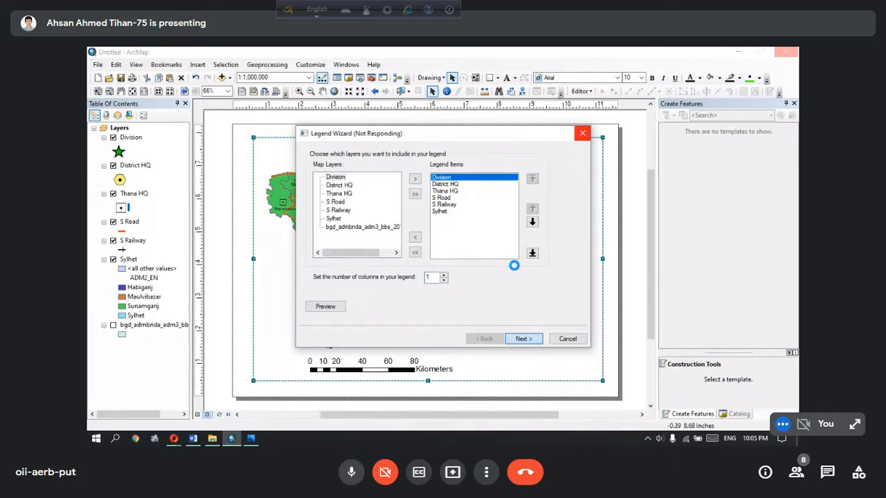
pyautogui.click(352, 472)
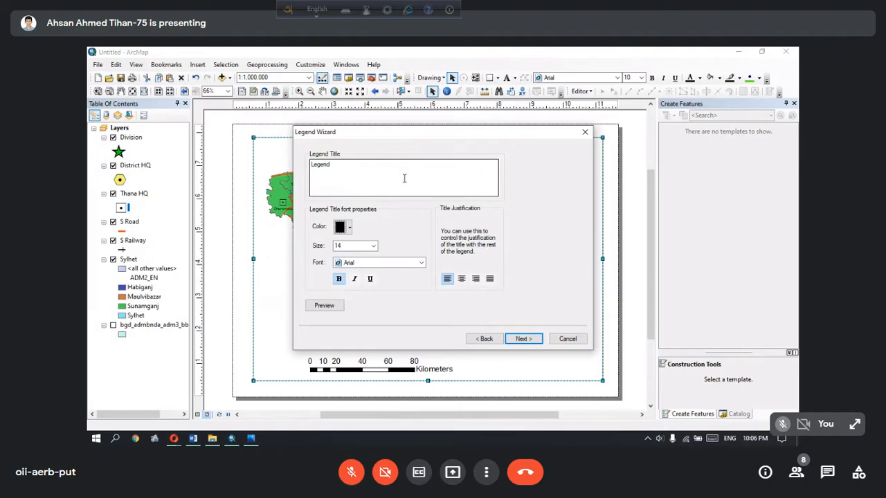
# Finish the legend with its default title, frame and spacing, and place it beneath the north arrow beside the map
pyautogui.click(515, 339)
pyautogui.click(516, 339)
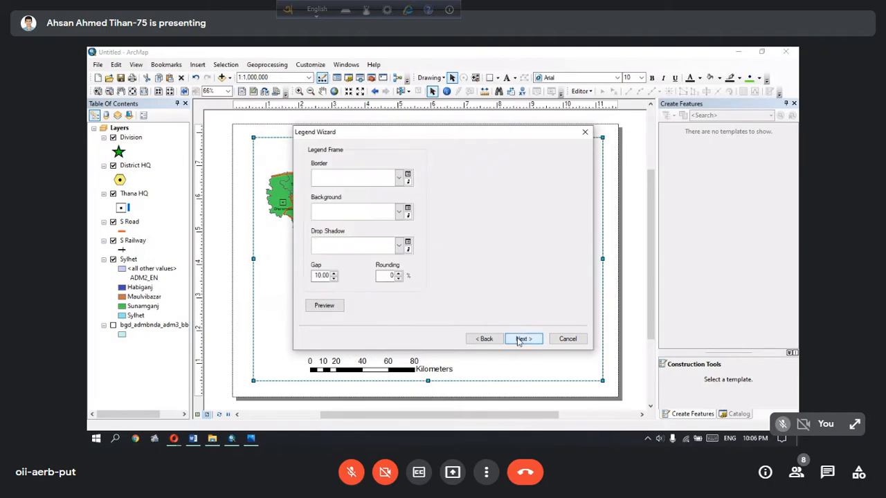
pyautogui.click(518, 340)
pyautogui.click(518, 339)
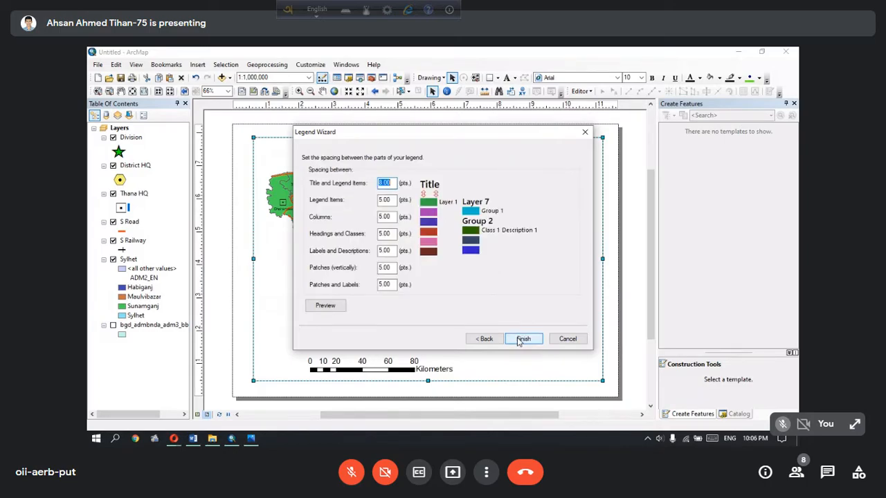
pyautogui.click(520, 339)
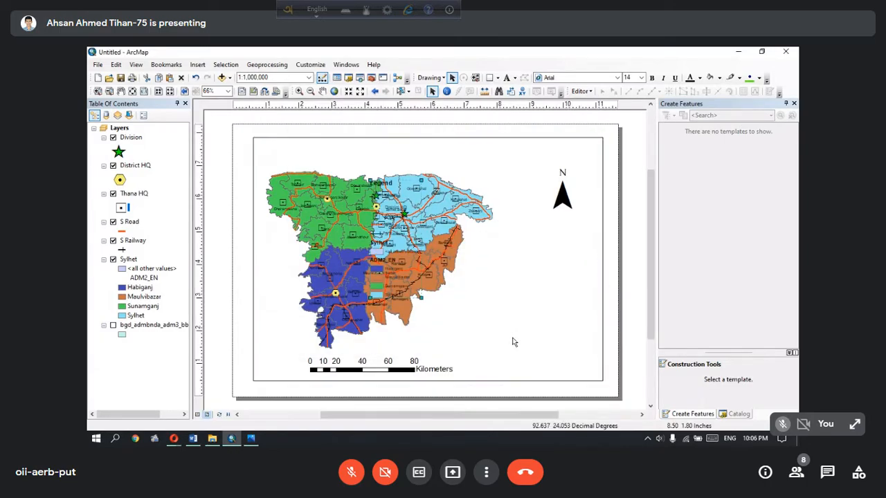
pyautogui.moveTo(387, 260); pyautogui.dragTo(552, 323)
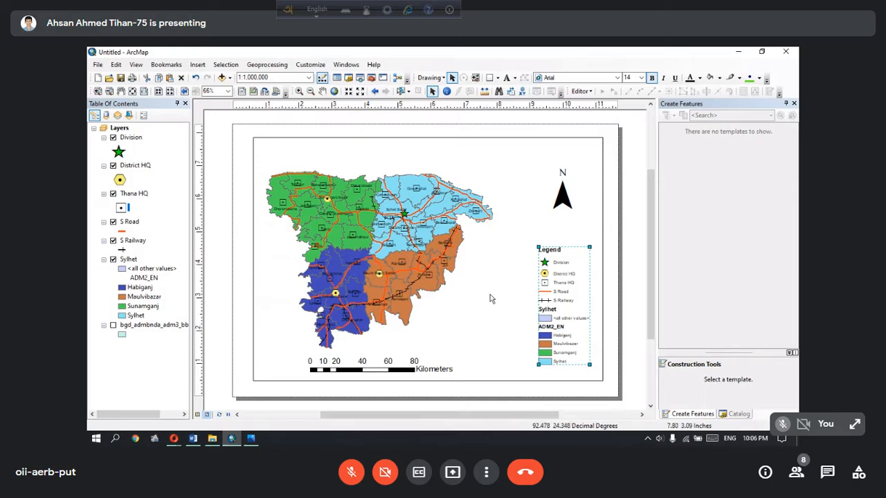
# Add a labels-only graticule with 1-degree parallel and meridian intervals to the map's data frame, and open the graticule's properties
pyautogui.click(479, 265)
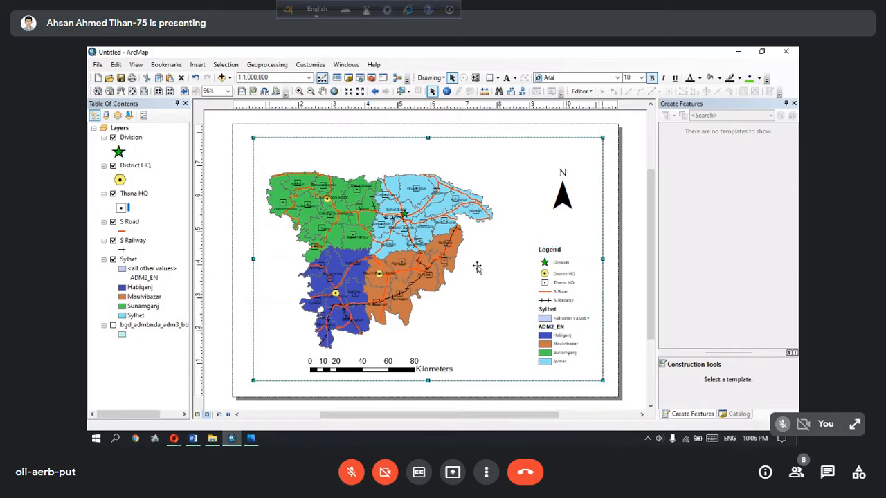
pyautogui.rightClick(465, 266)
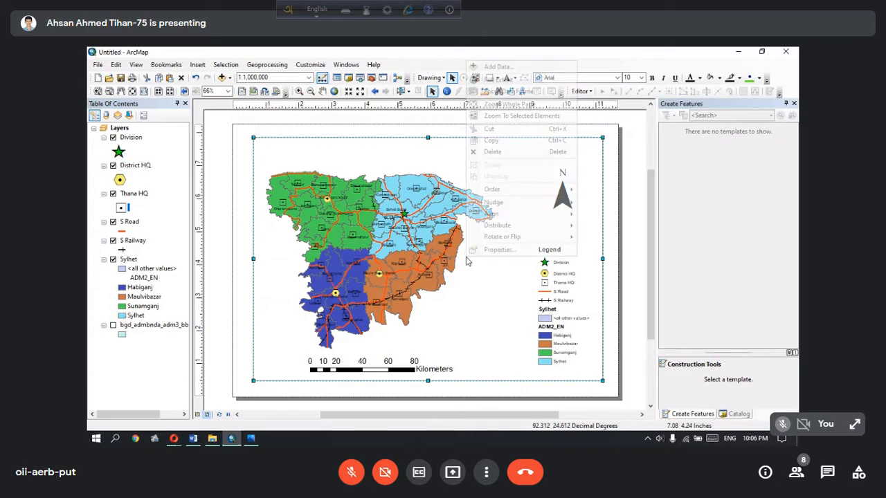
pyautogui.click(490, 251)
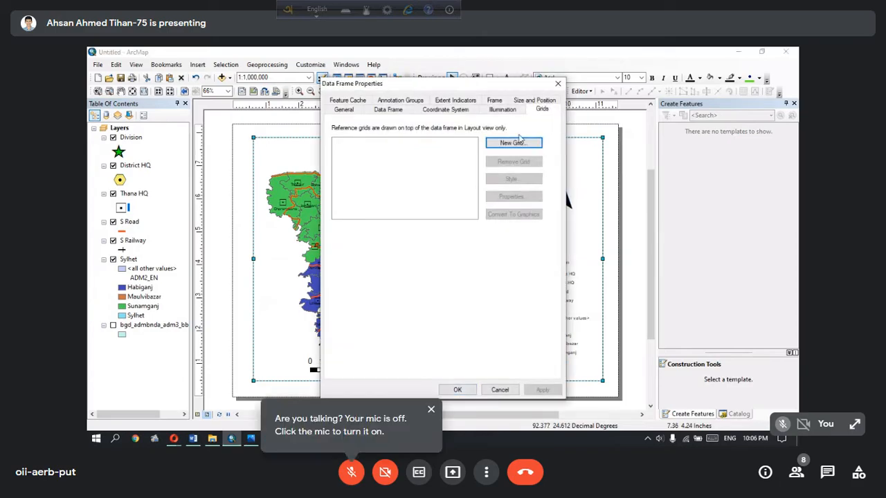
pyautogui.click(520, 142)
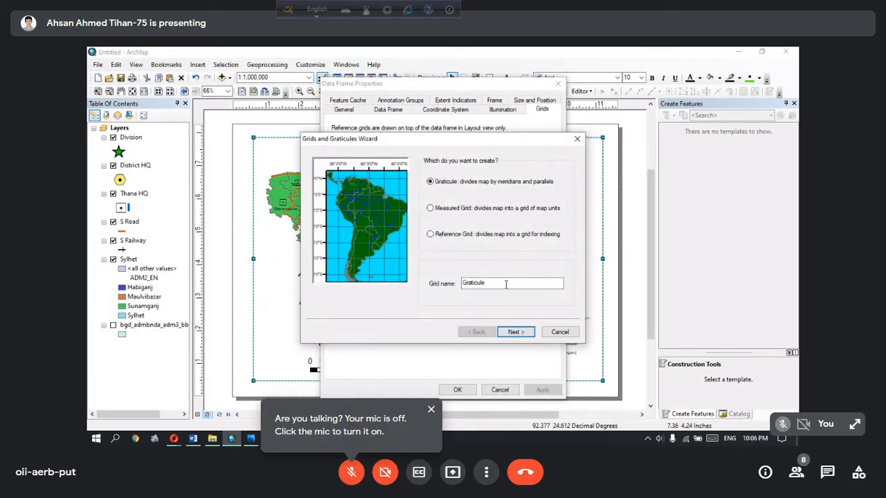
pyautogui.click(502, 334)
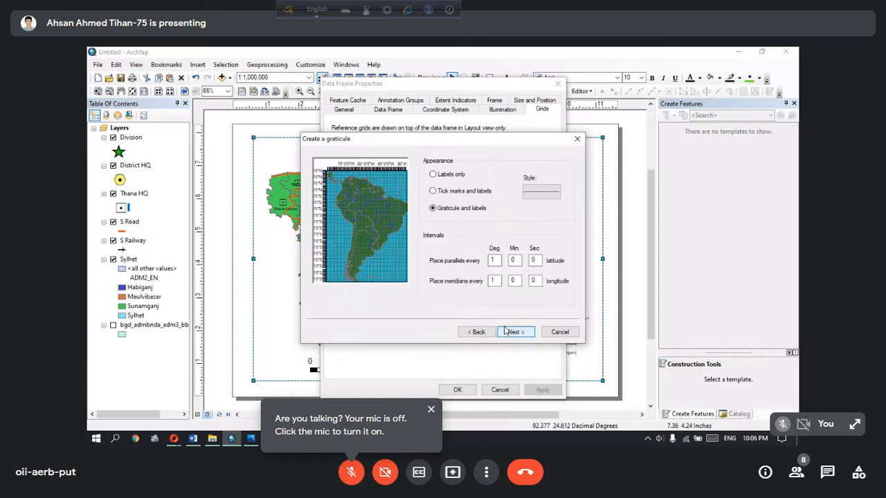
pyautogui.click(447, 175)
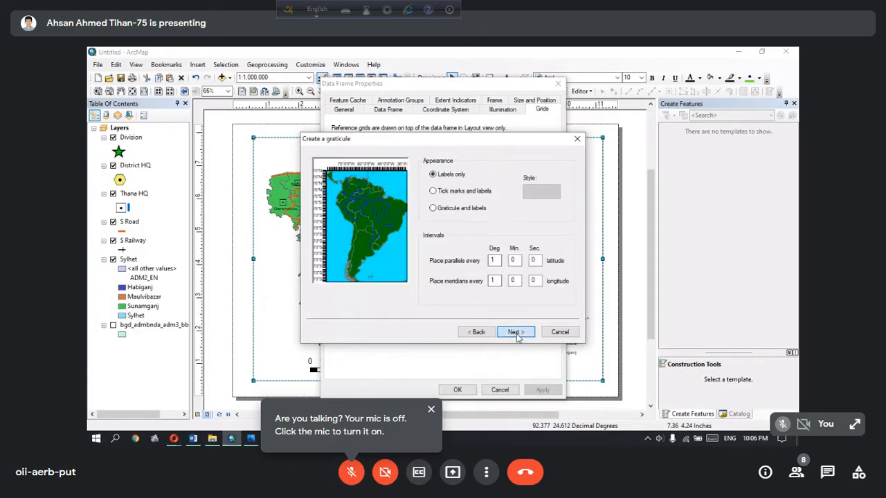
pyautogui.click(515, 332)
pyautogui.click(515, 332)
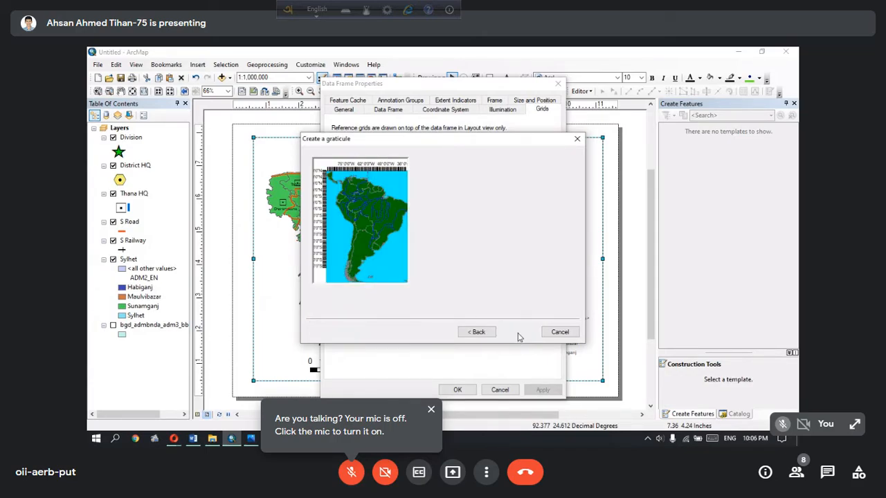
pyautogui.click(515, 331)
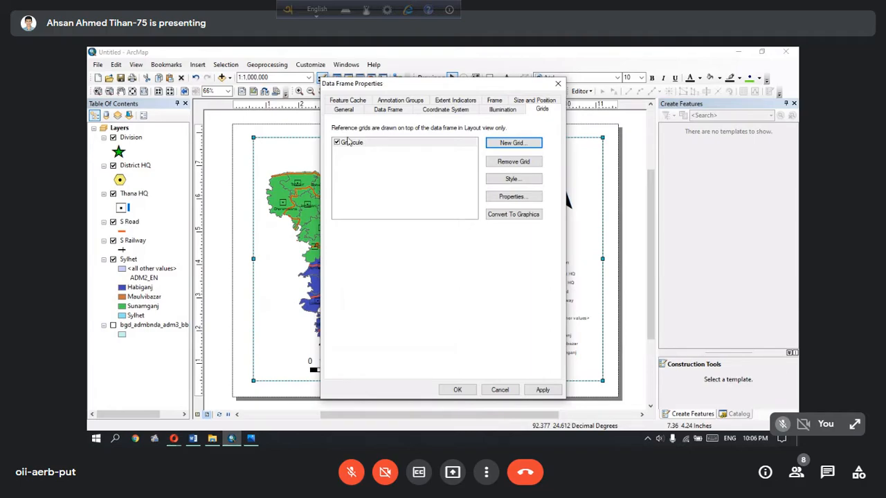
pyautogui.click(509, 198)
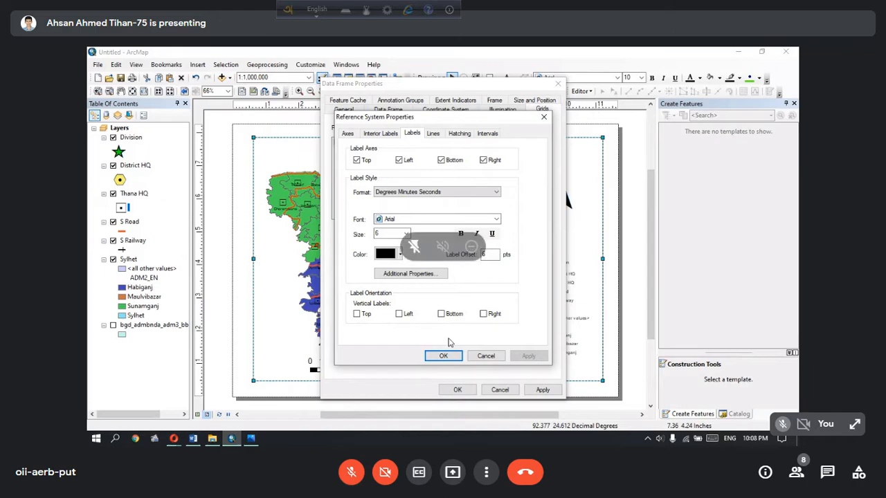
# Switch the call microphone on and off again, and leave and restore the Google Meet full-screen view
pyautogui.hotkey('ctrl', 'd')
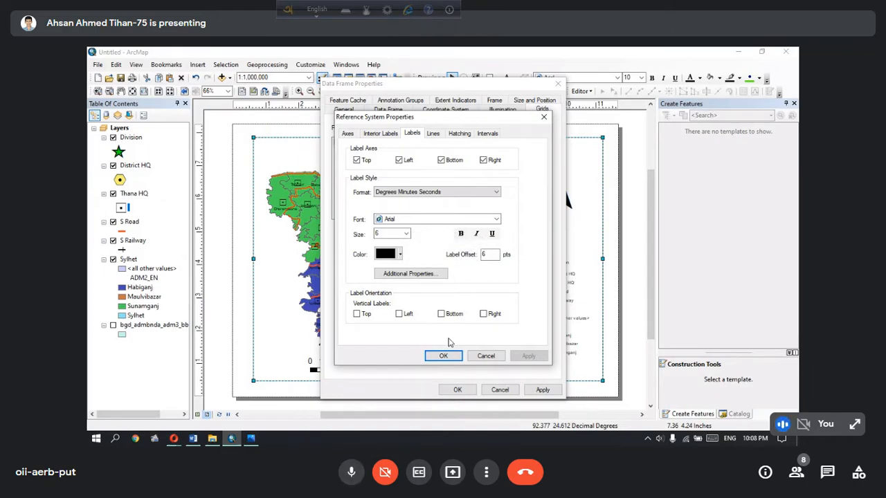
pyautogui.hotkey('ctrl', 'd')
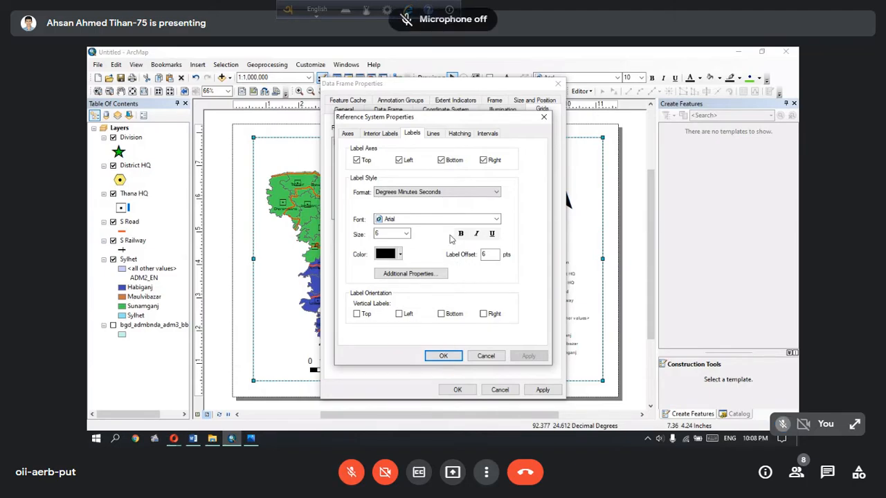
pyautogui.click(485, 472)
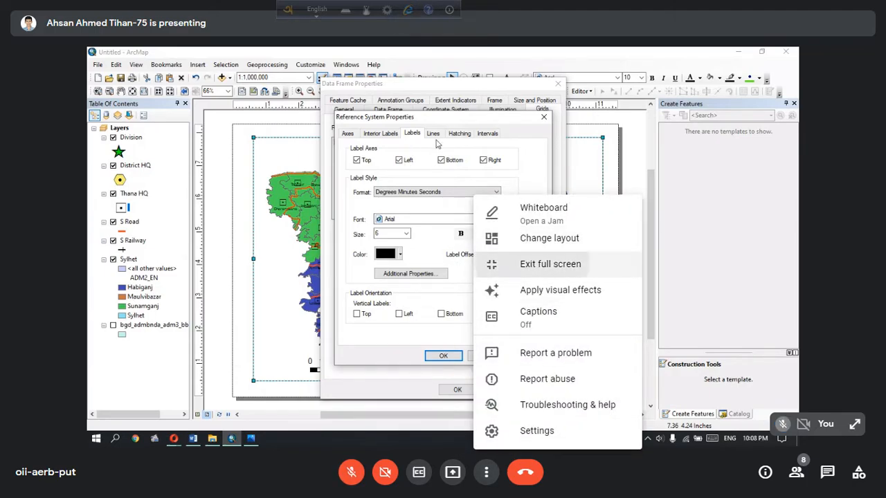
pyautogui.click(550, 264)
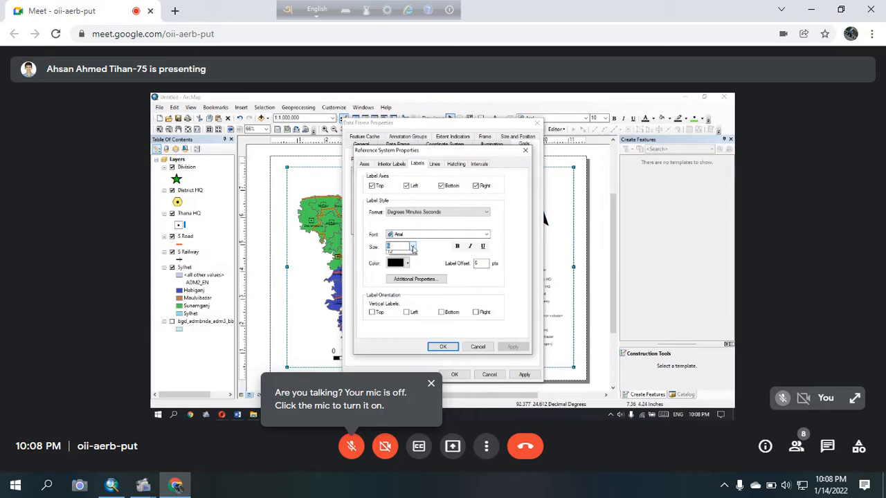
pyautogui.click(485, 446)
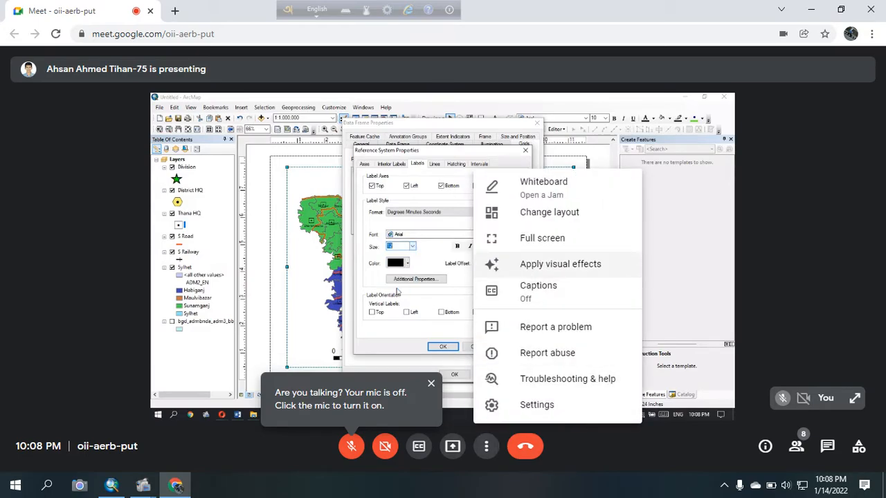
pyautogui.click(546, 235)
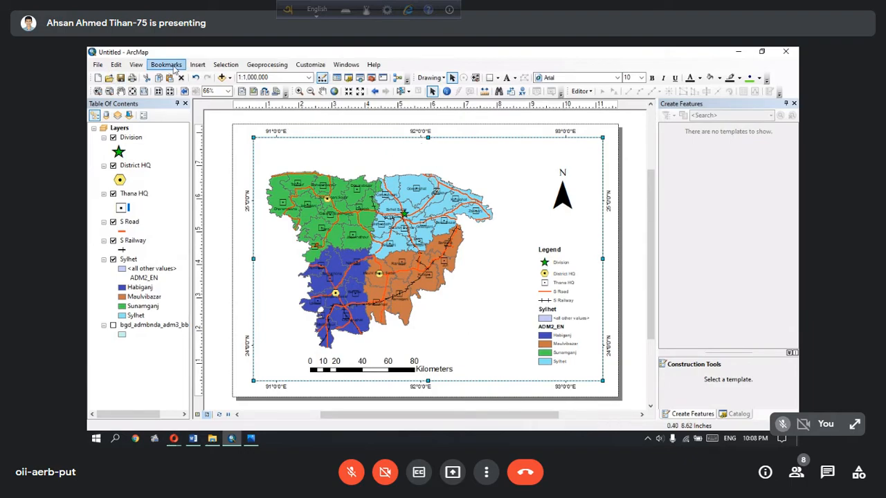
# Insert the map title "Sylhet Division Administration" on the layout
pyautogui.click(197, 64)
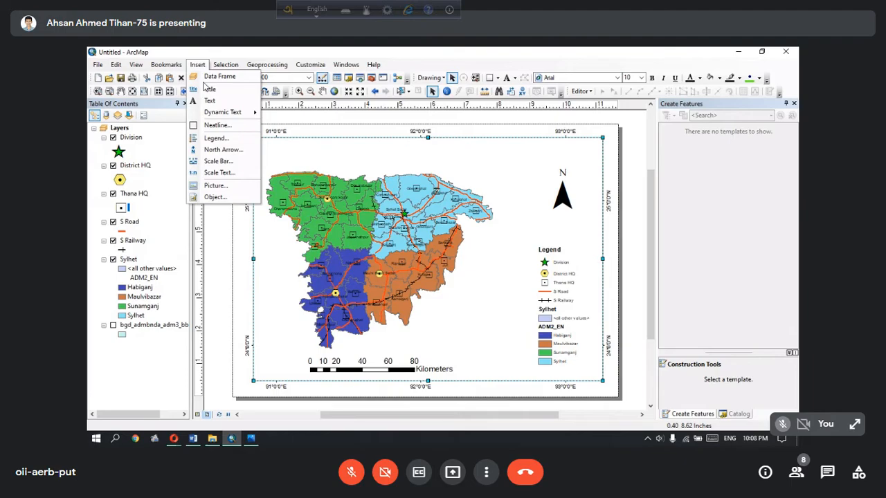
pyautogui.click(209, 89)
pyautogui.write('Sylhet di')
pyautogui.press('BackSpace')
pyautogui.press('BackSpace')
pyautogui.press('BackSpace')
pyautogui.write('di')
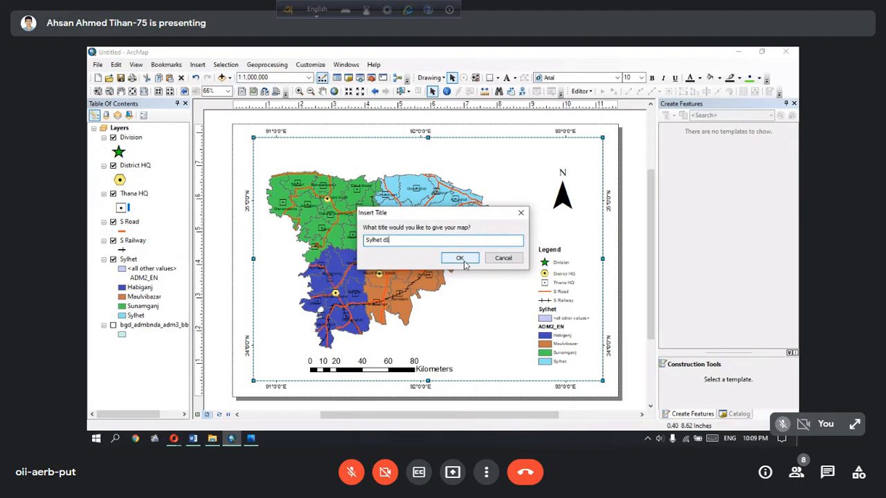
pyautogui.write('vis')
pyautogui.press('BackSpace')
pyautogui.press('BackSpace')
pyautogui.press('BackSpace')
pyautogui.press('BackSpace')
pyautogui.press('BackSpace')
pyautogui.write('Divi')
pyautogui.write('sion ')
pyautogui.write('Admini')
pyautogui.write('star')
pyautogui.press('BackSpace')
pyautogui.press('BackSpace')
pyautogui.write('ration')
pyautogui.click(461, 260)
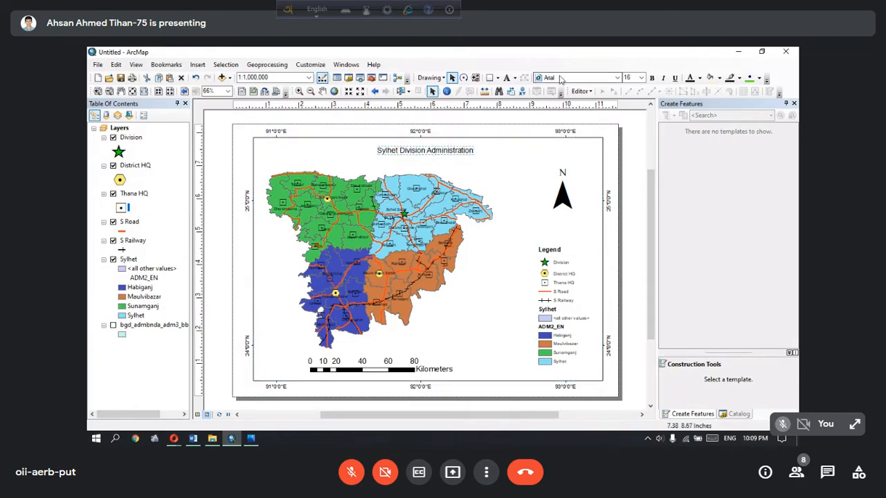
# Set the map title's font size to 26 and make it bold
pyautogui.click(641, 77)
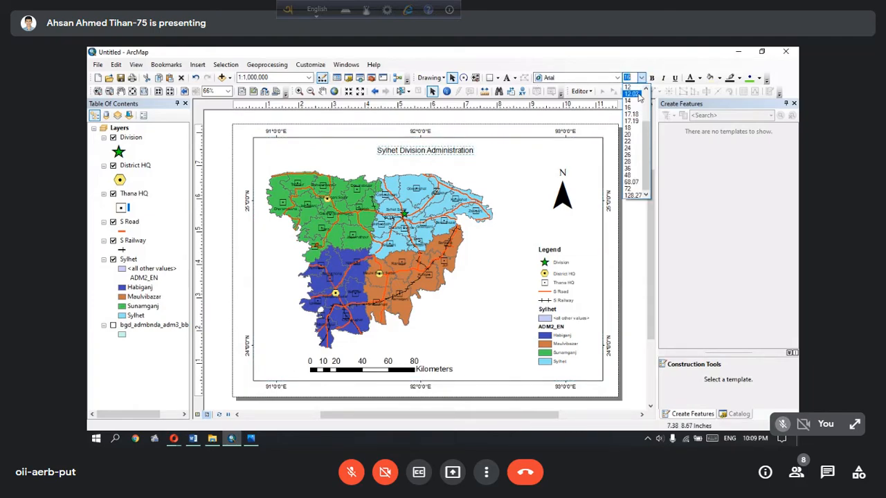
pyautogui.click(633, 134)
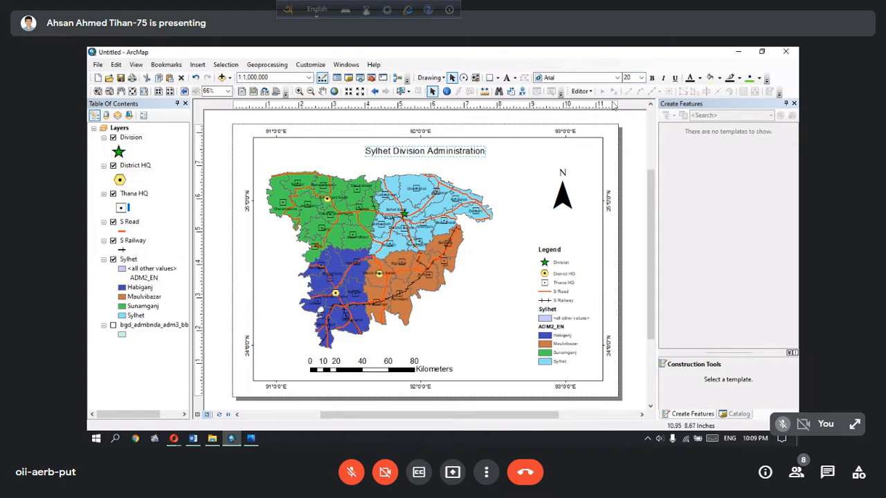
pyautogui.click(643, 78)
pyautogui.click(627, 159)
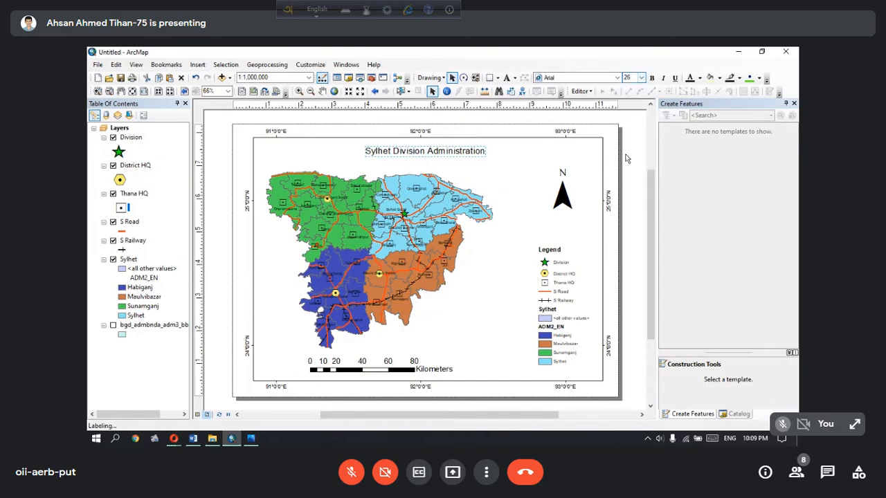
pyautogui.click(650, 79)
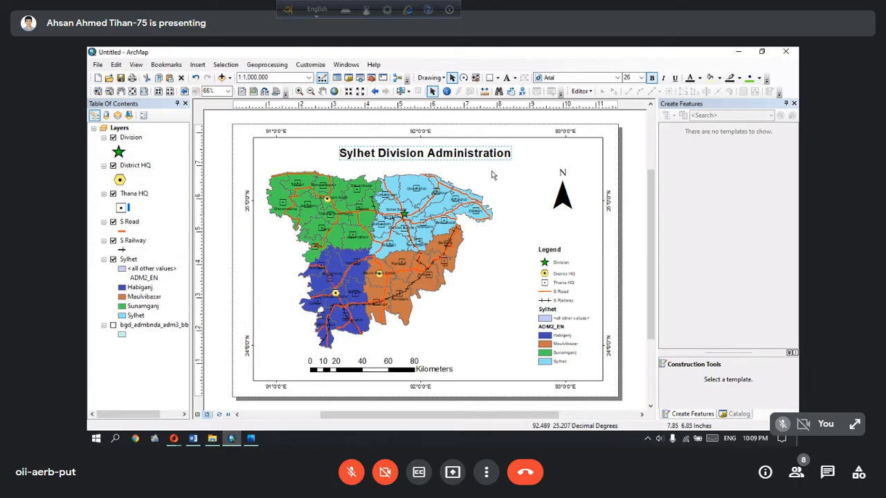
# Switch to Photos to view the finished reference map Sylhet Division Administration.jpg, and return to ArcMap
pyautogui.click(251, 439)
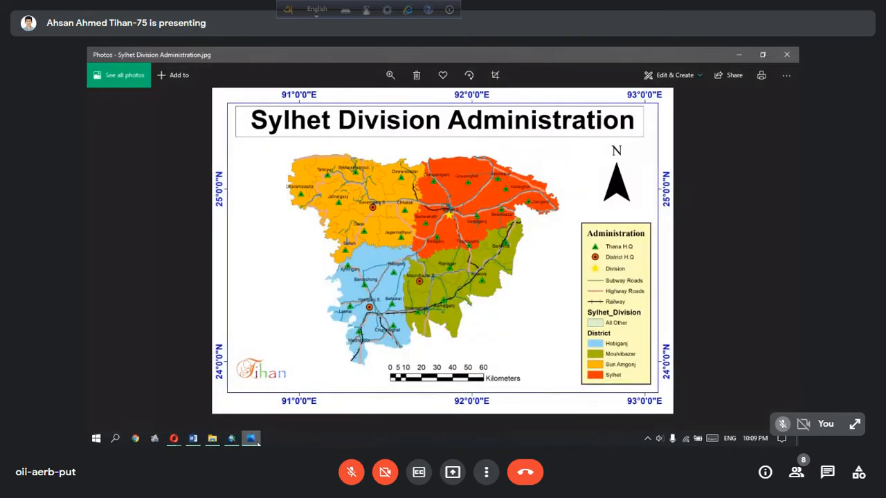
pyautogui.click(251, 438)
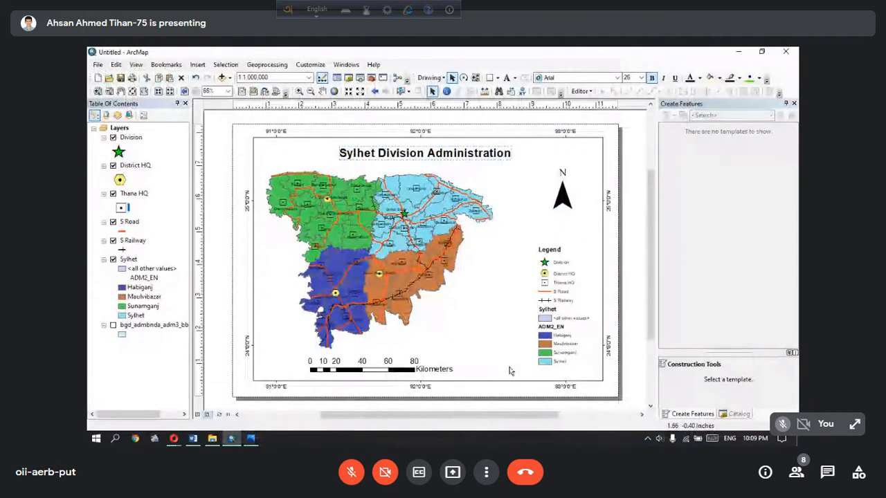